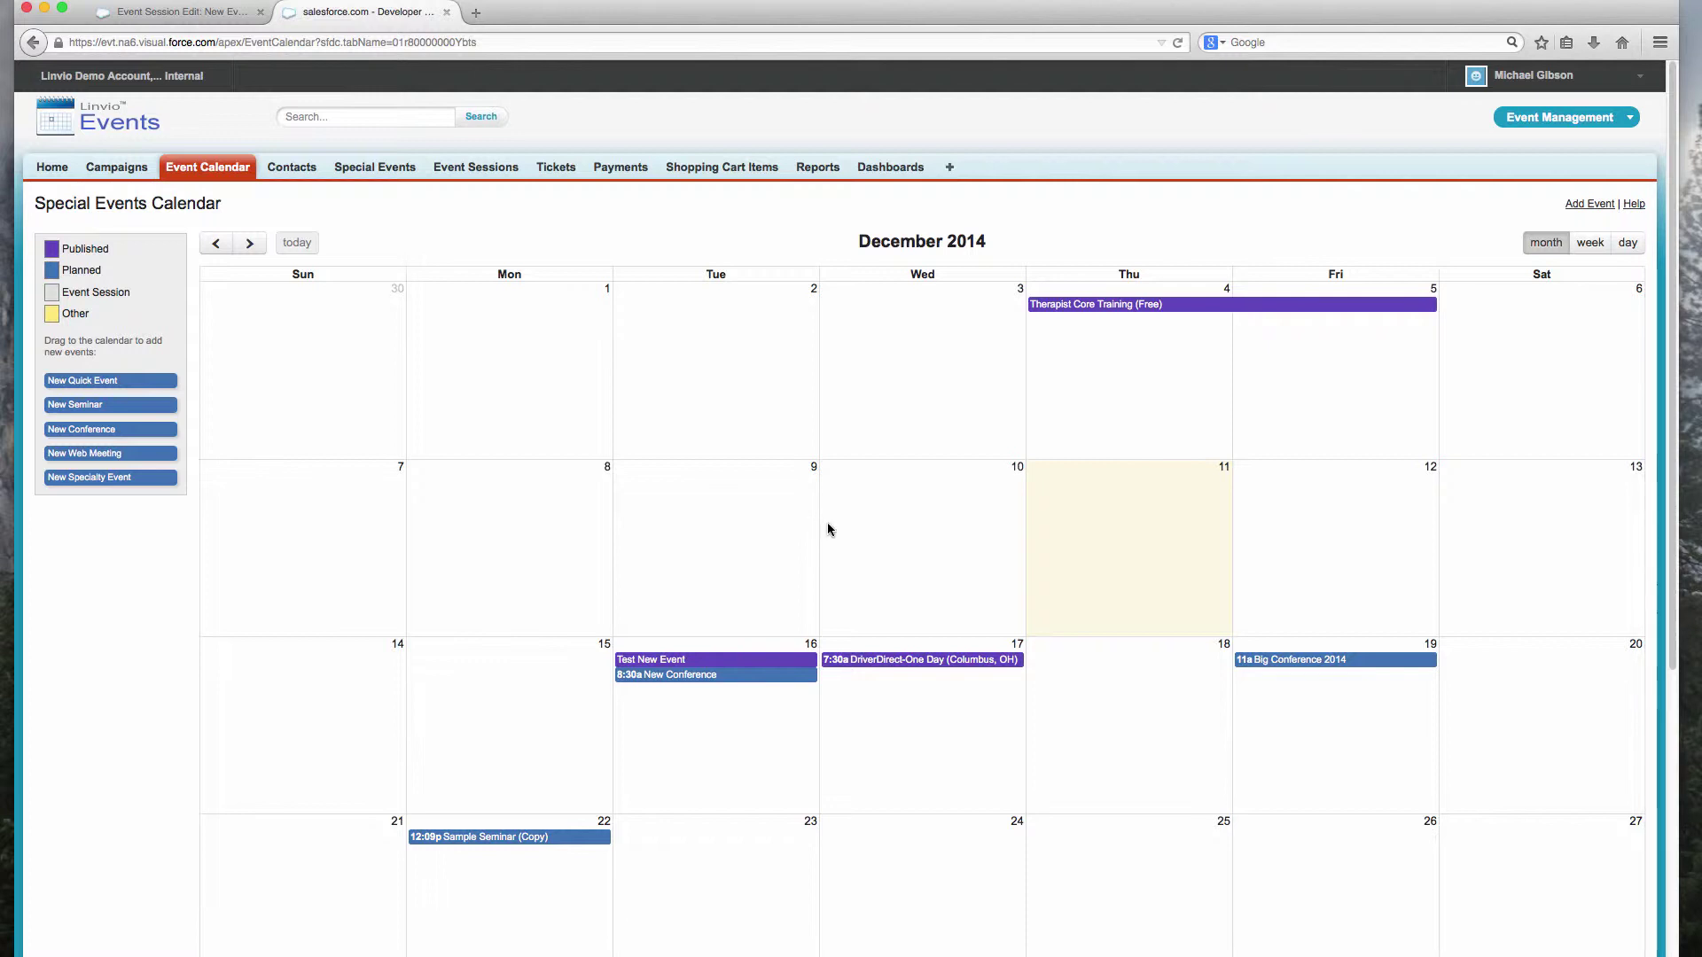
Step: Drop New Conference onto Thursday, Dec 11 and show that day in day view
{"action": "left_click_drag", "start_coordinate": [71, 429], "coordinate": [1095, 521]}
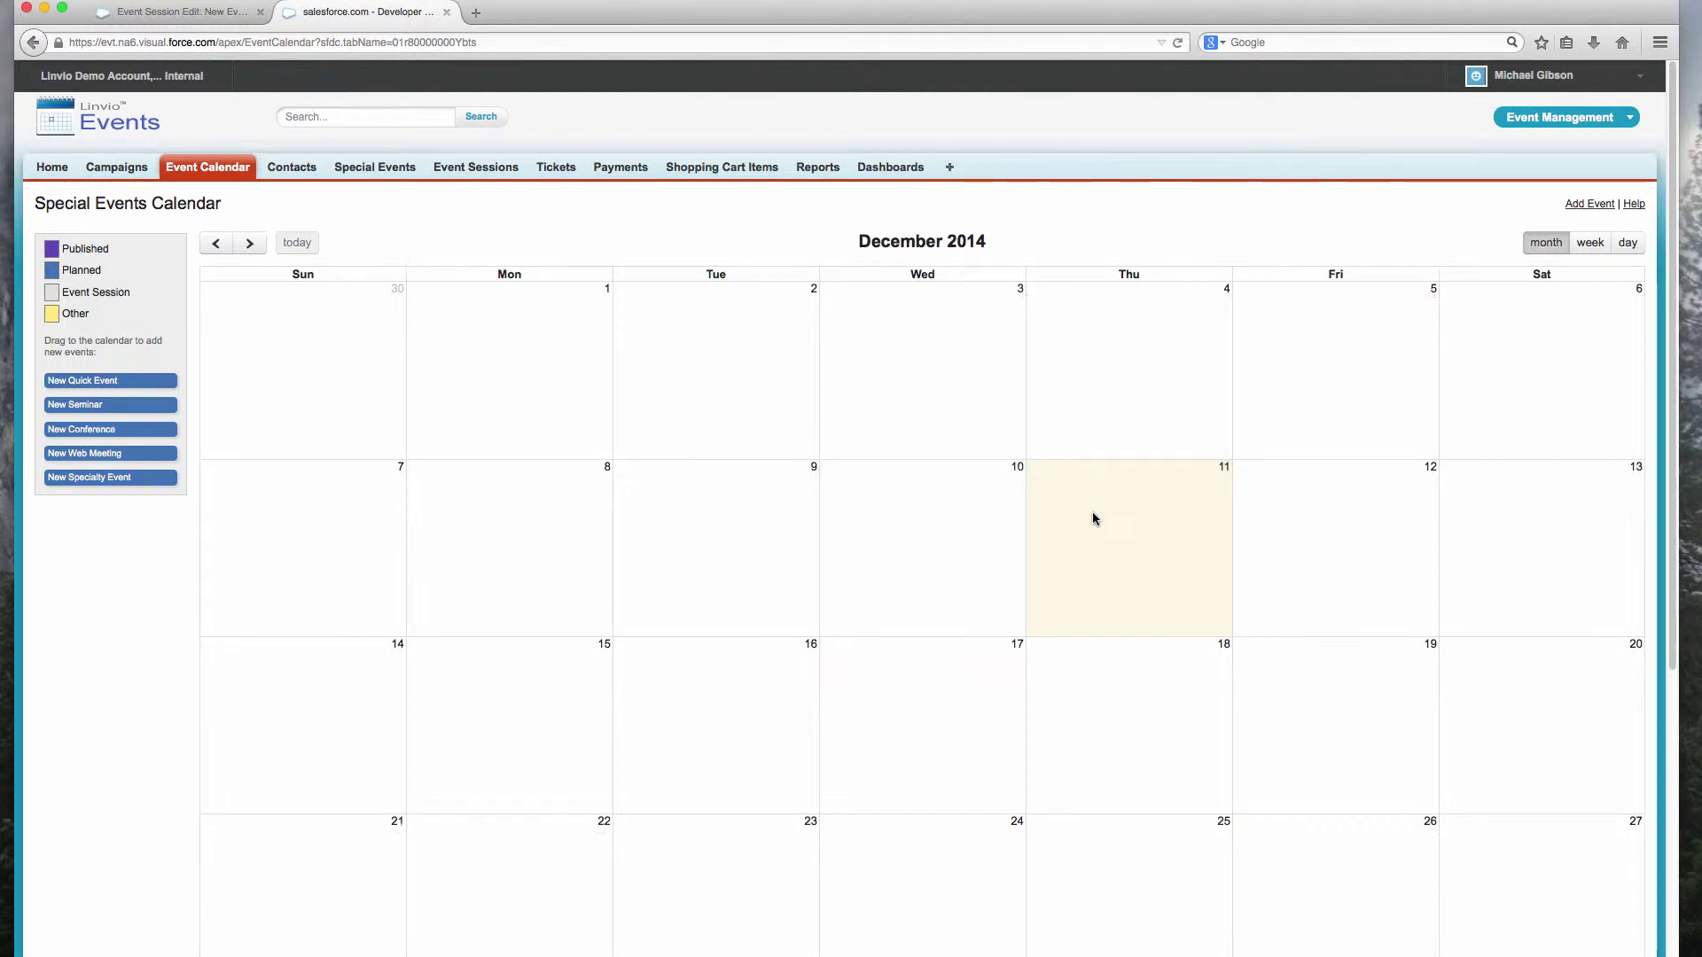
{"action": "left_click", "coordinate": [1592, 243]}
{"action": "left_click", "coordinate": [1628, 243]}
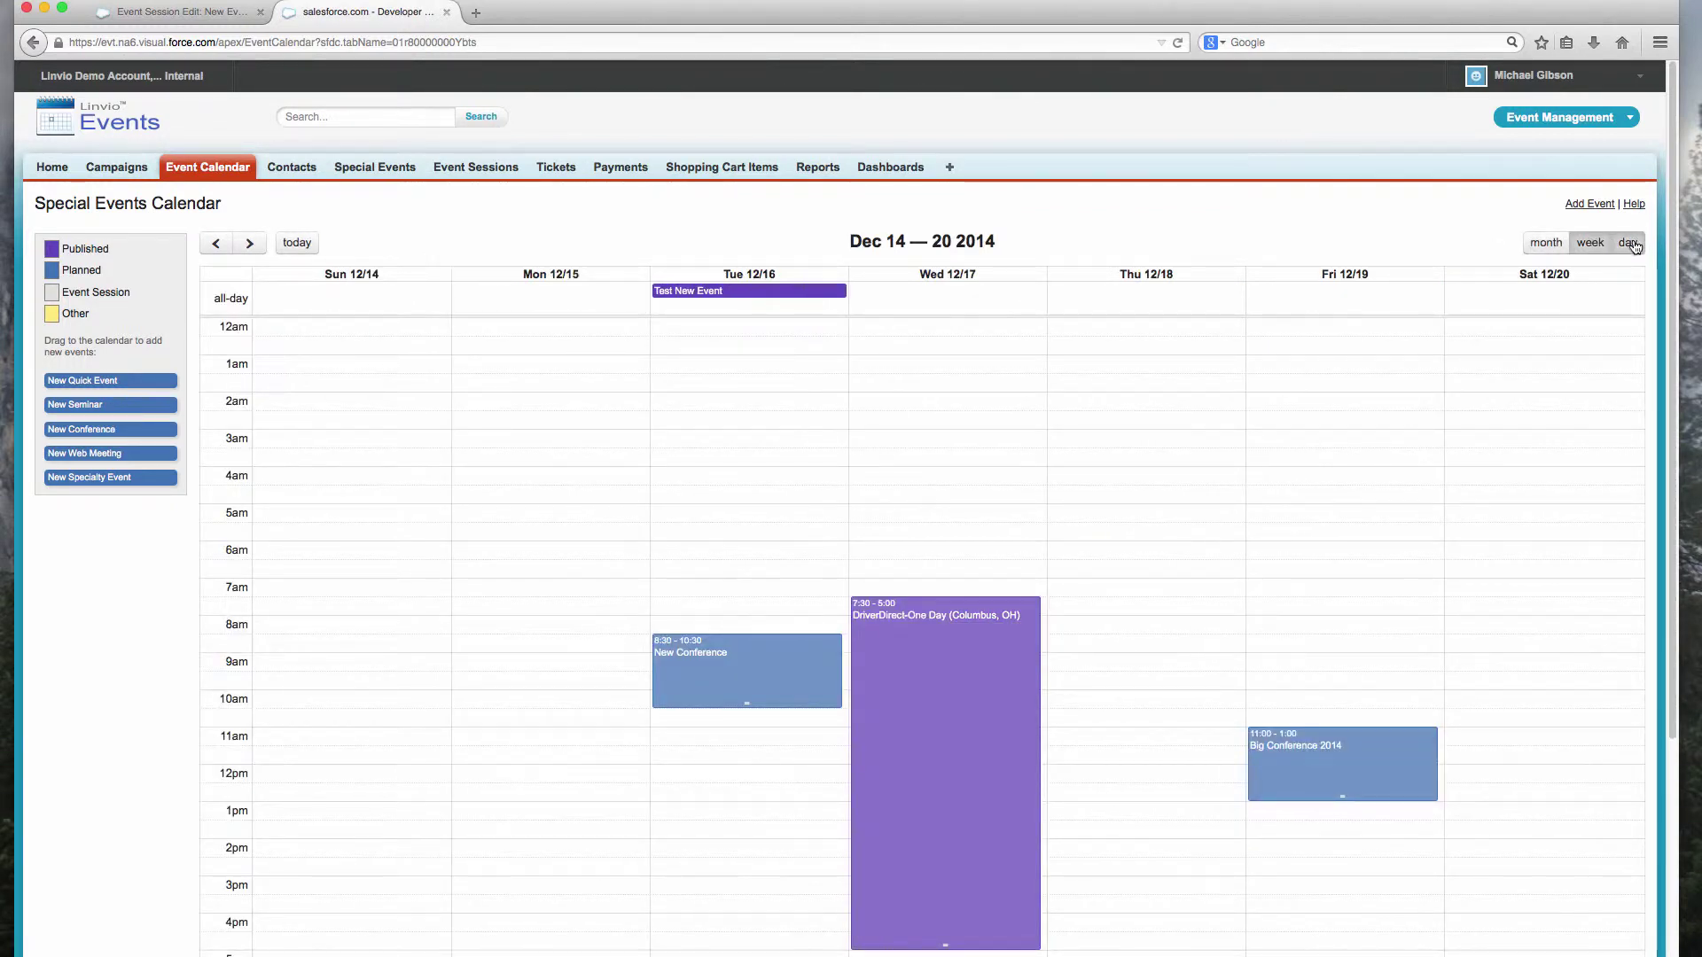
{"action": "scroll", "coordinate": [991, 418], "scroll_direction": "down", "scroll_amount": 2}
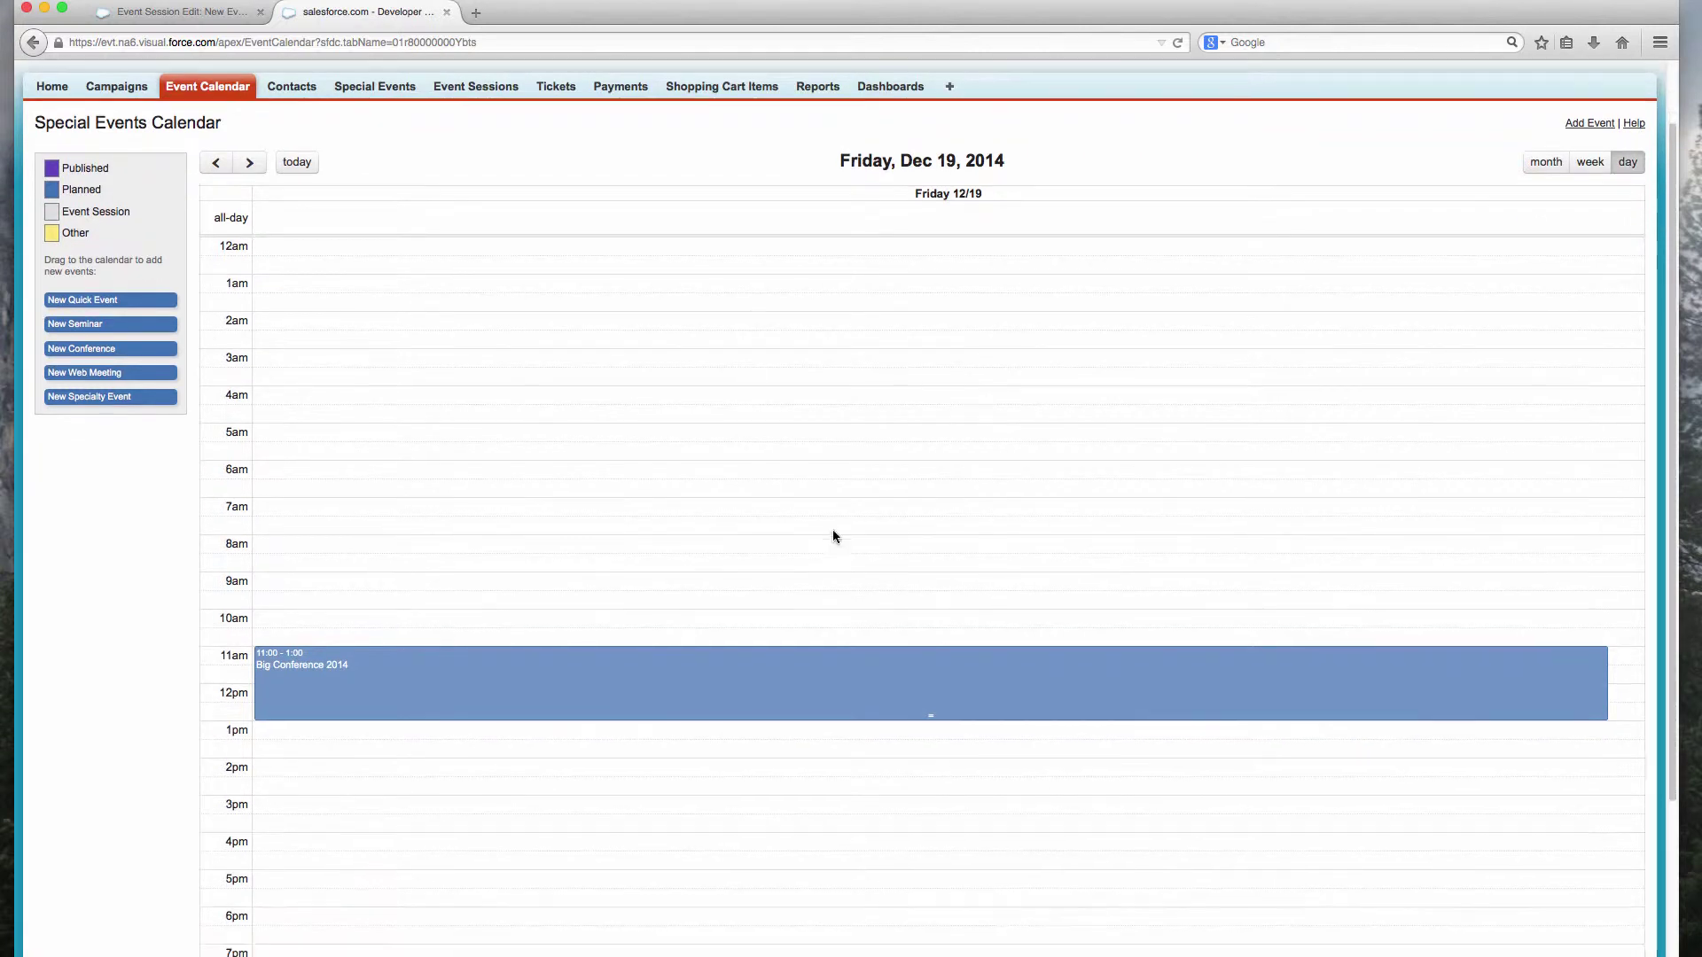
{"action": "left_click", "coordinate": [296, 163]}
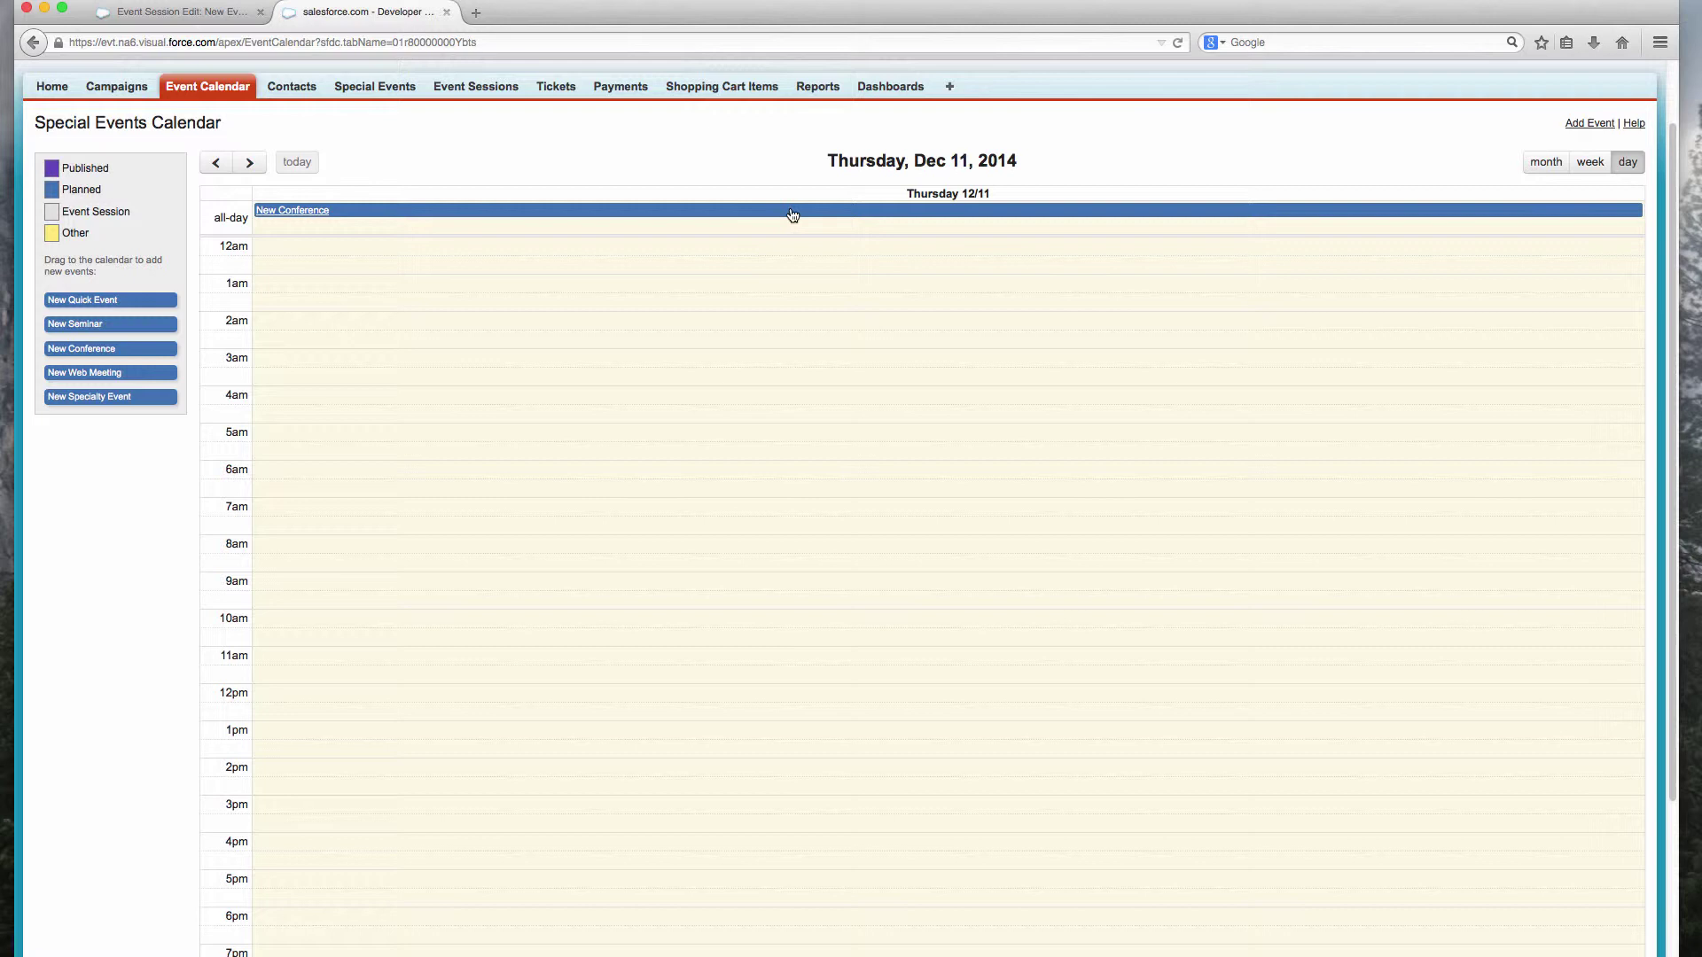
Step: Reschedule New Conference to run from 10:00 to 3:00 on Dec 11, confirming each prompt
{"action": "left_click_drag", "start_coordinate": [794, 213], "coordinate": [807, 618]}
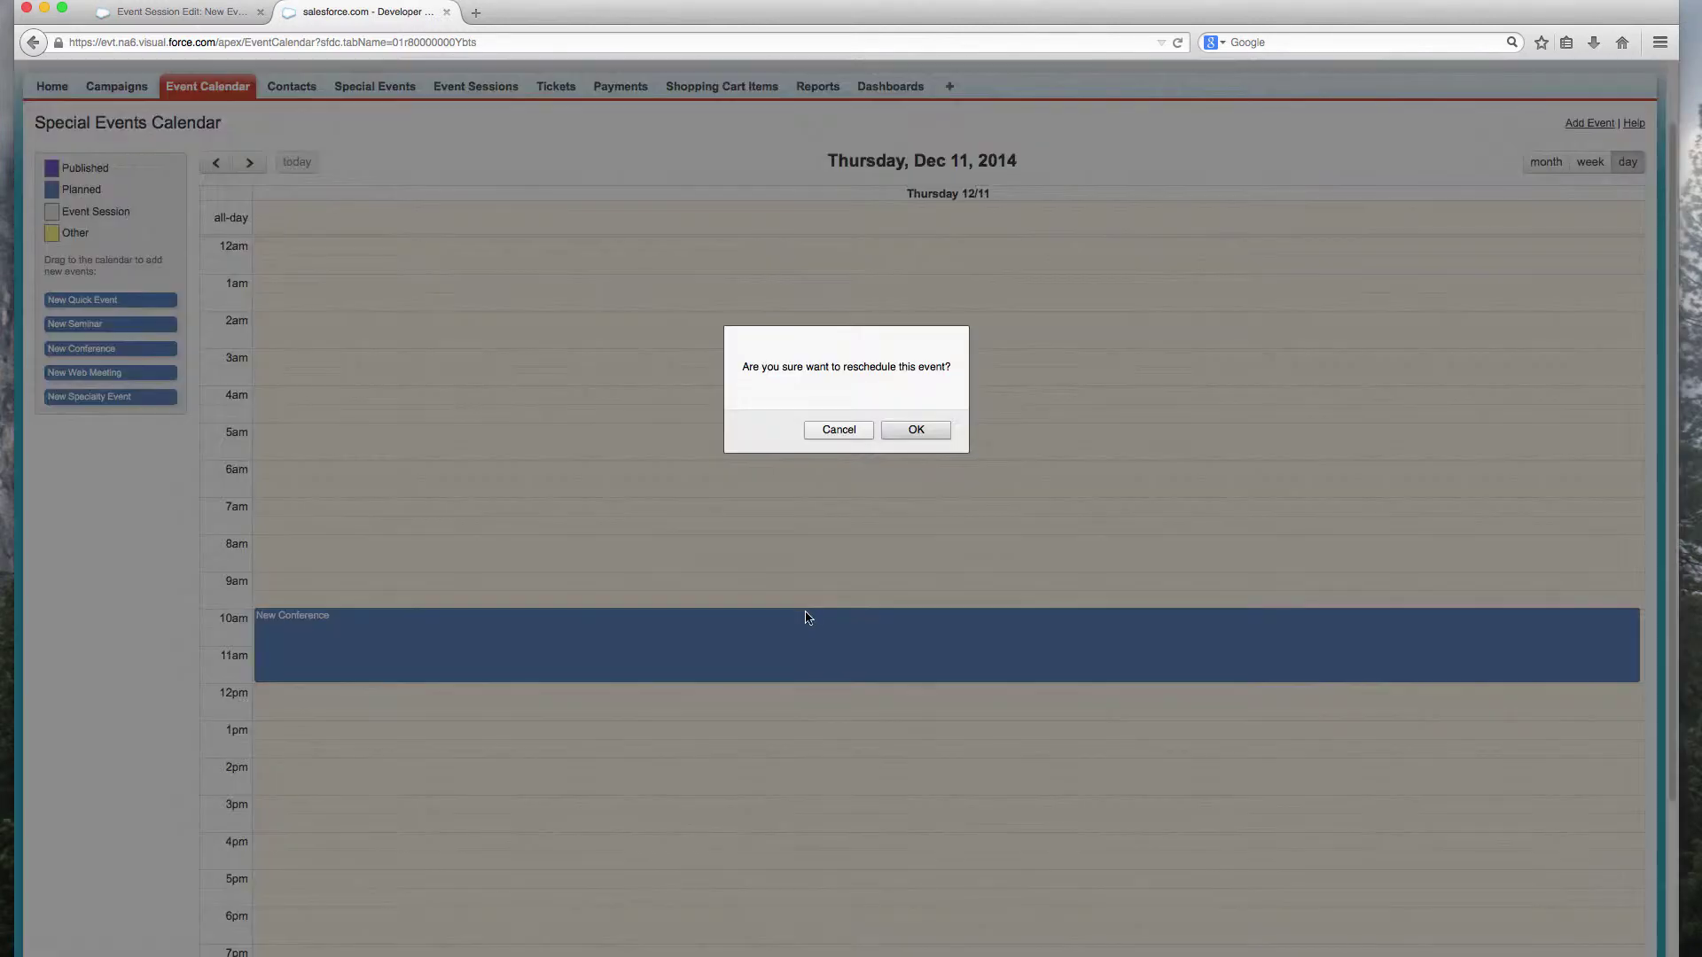
{"action": "left_click", "coordinate": [887, 433]}
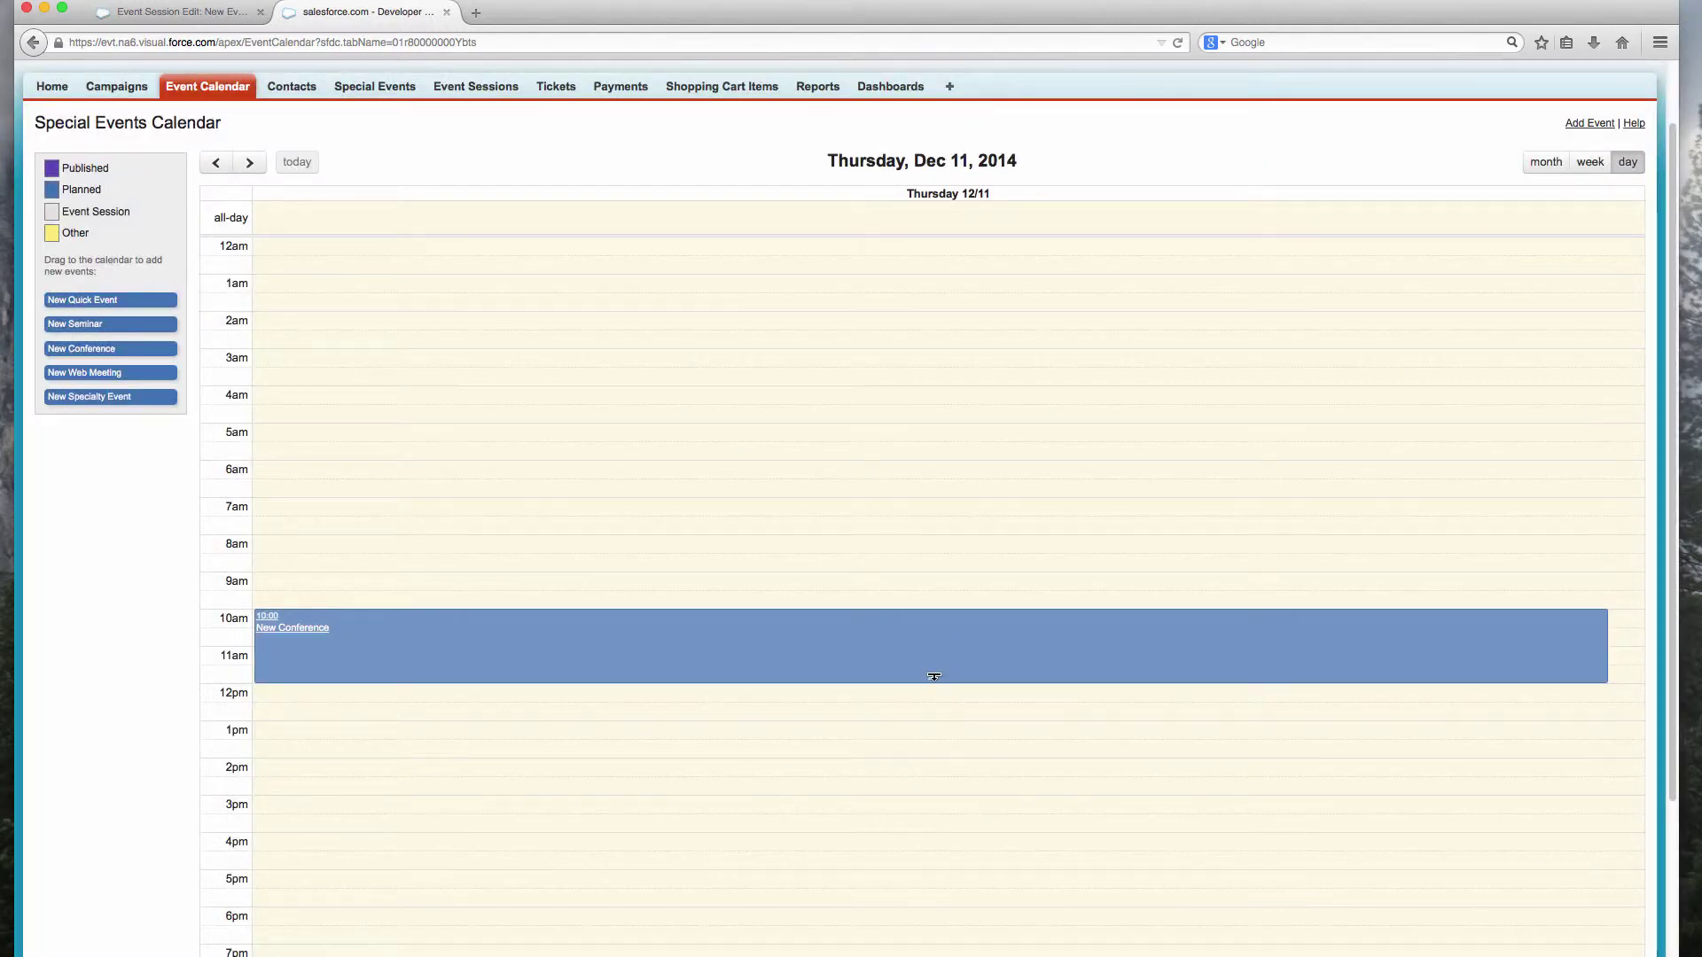
{"action": "left_click_drag", "start_coordinate": [934, 679], "coordinate": [944, 788]}
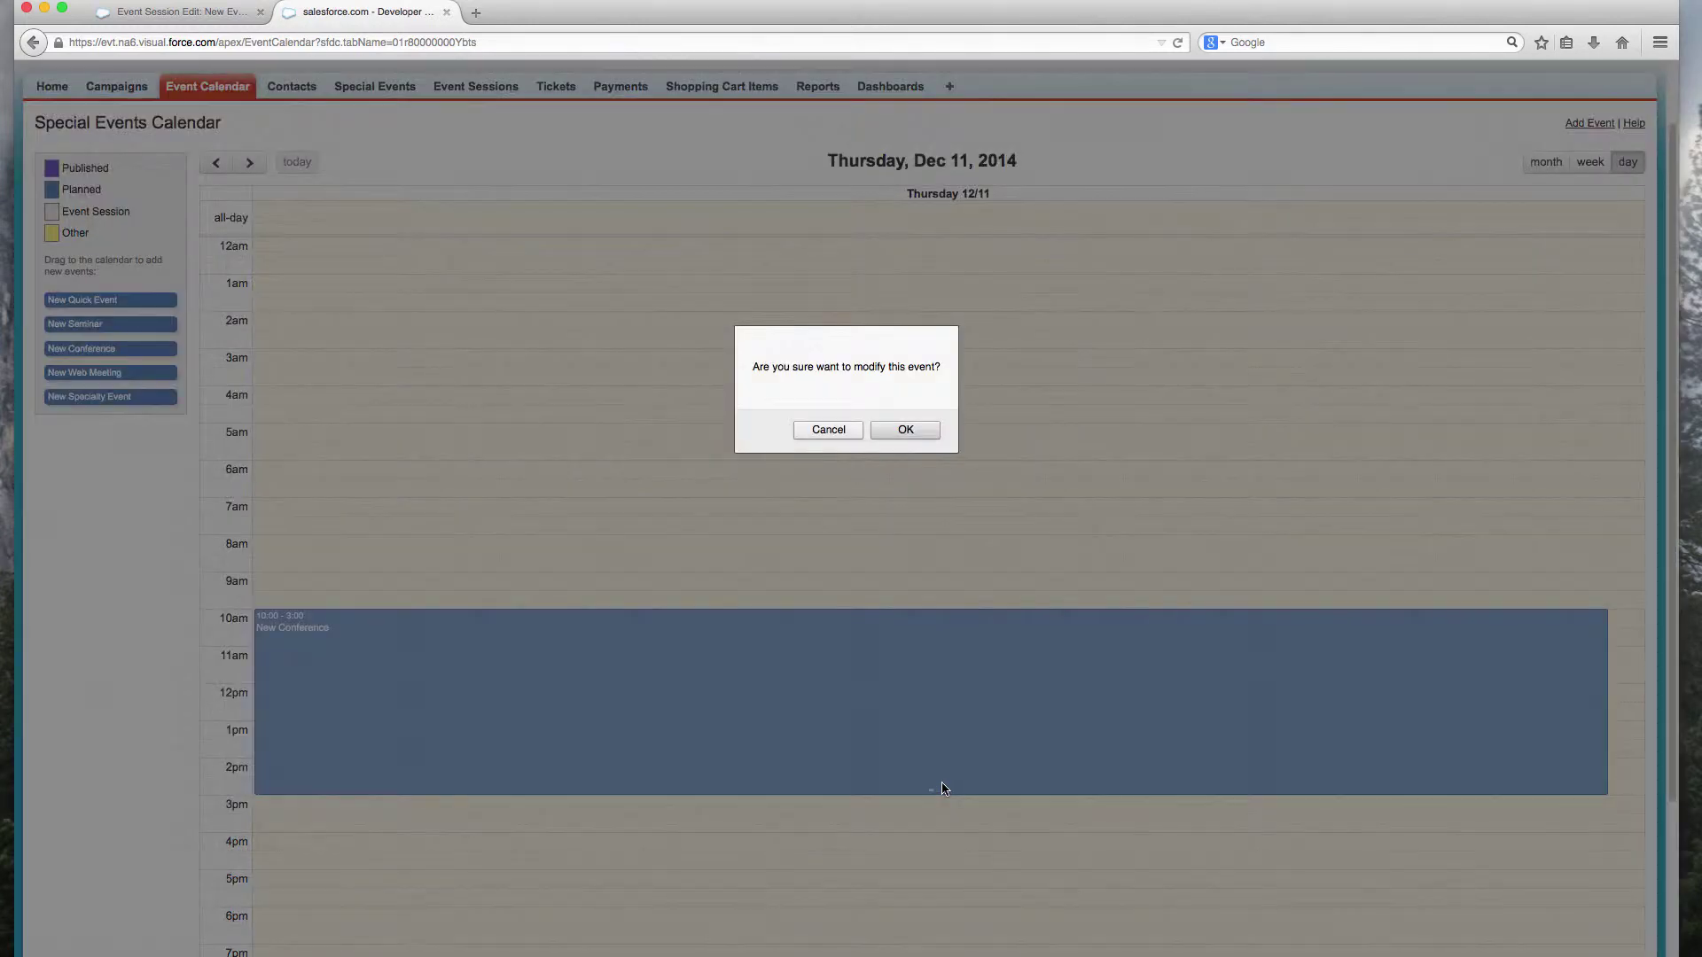
{"action": "left_click", "coordinate": [917, 434]}
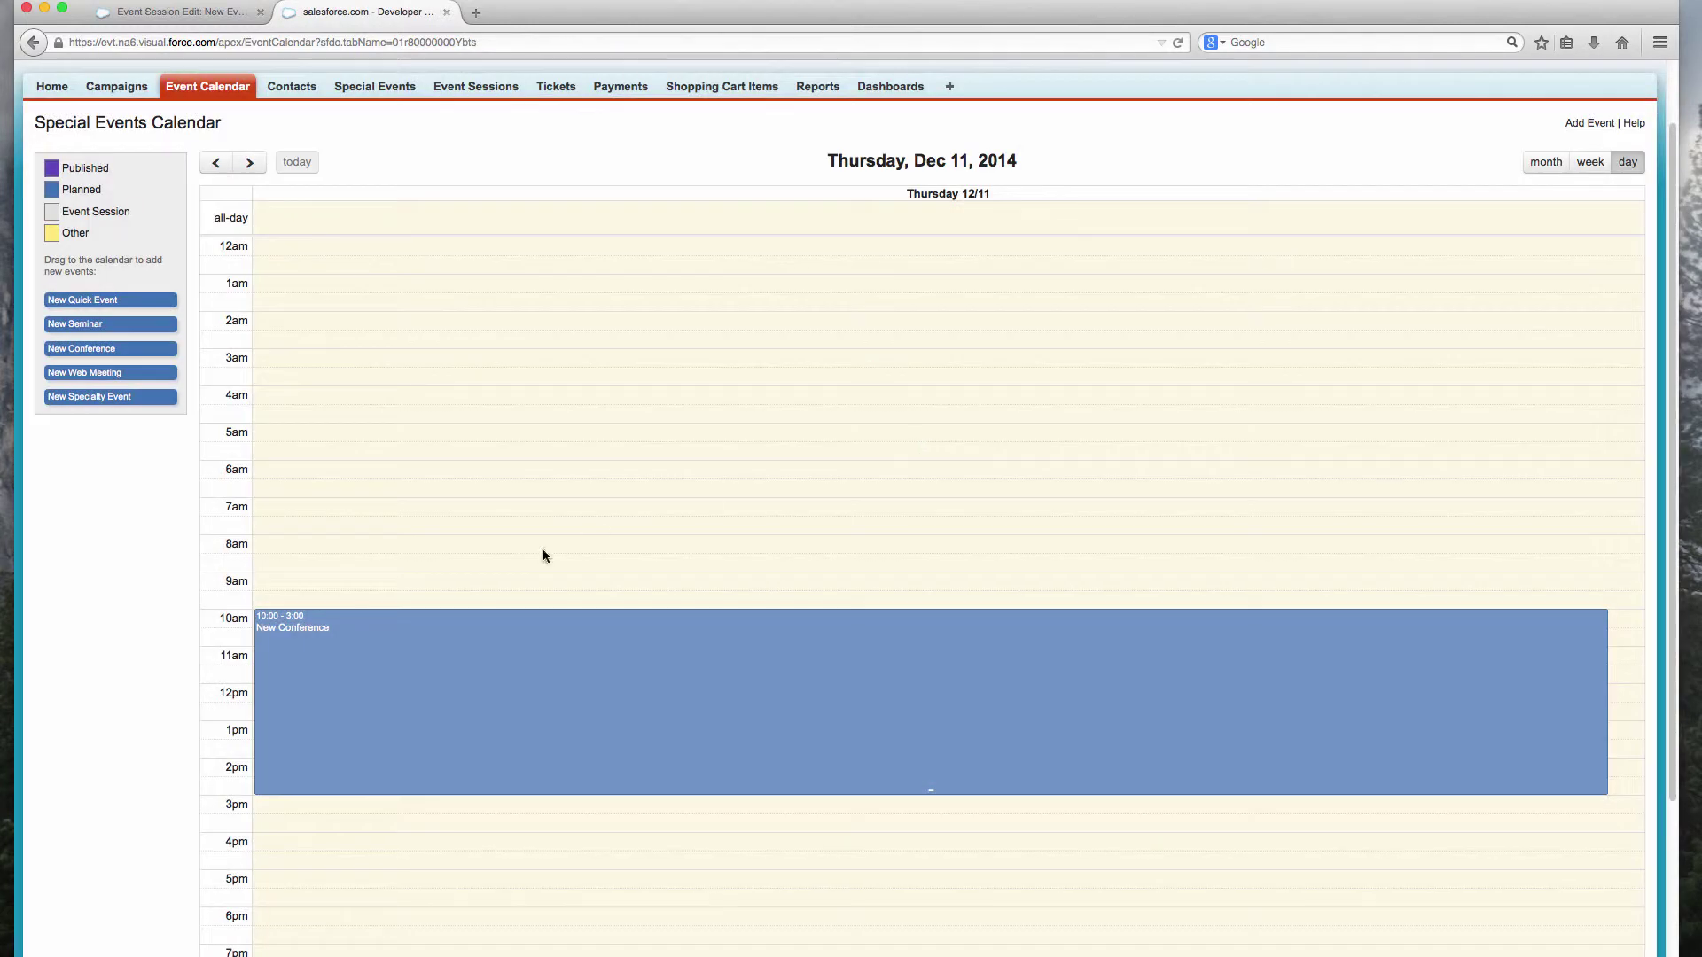
Step: Rename the event to Demo Conference and include it in the calendar
{"action": "left_click", "coordinate": [306, 629]}
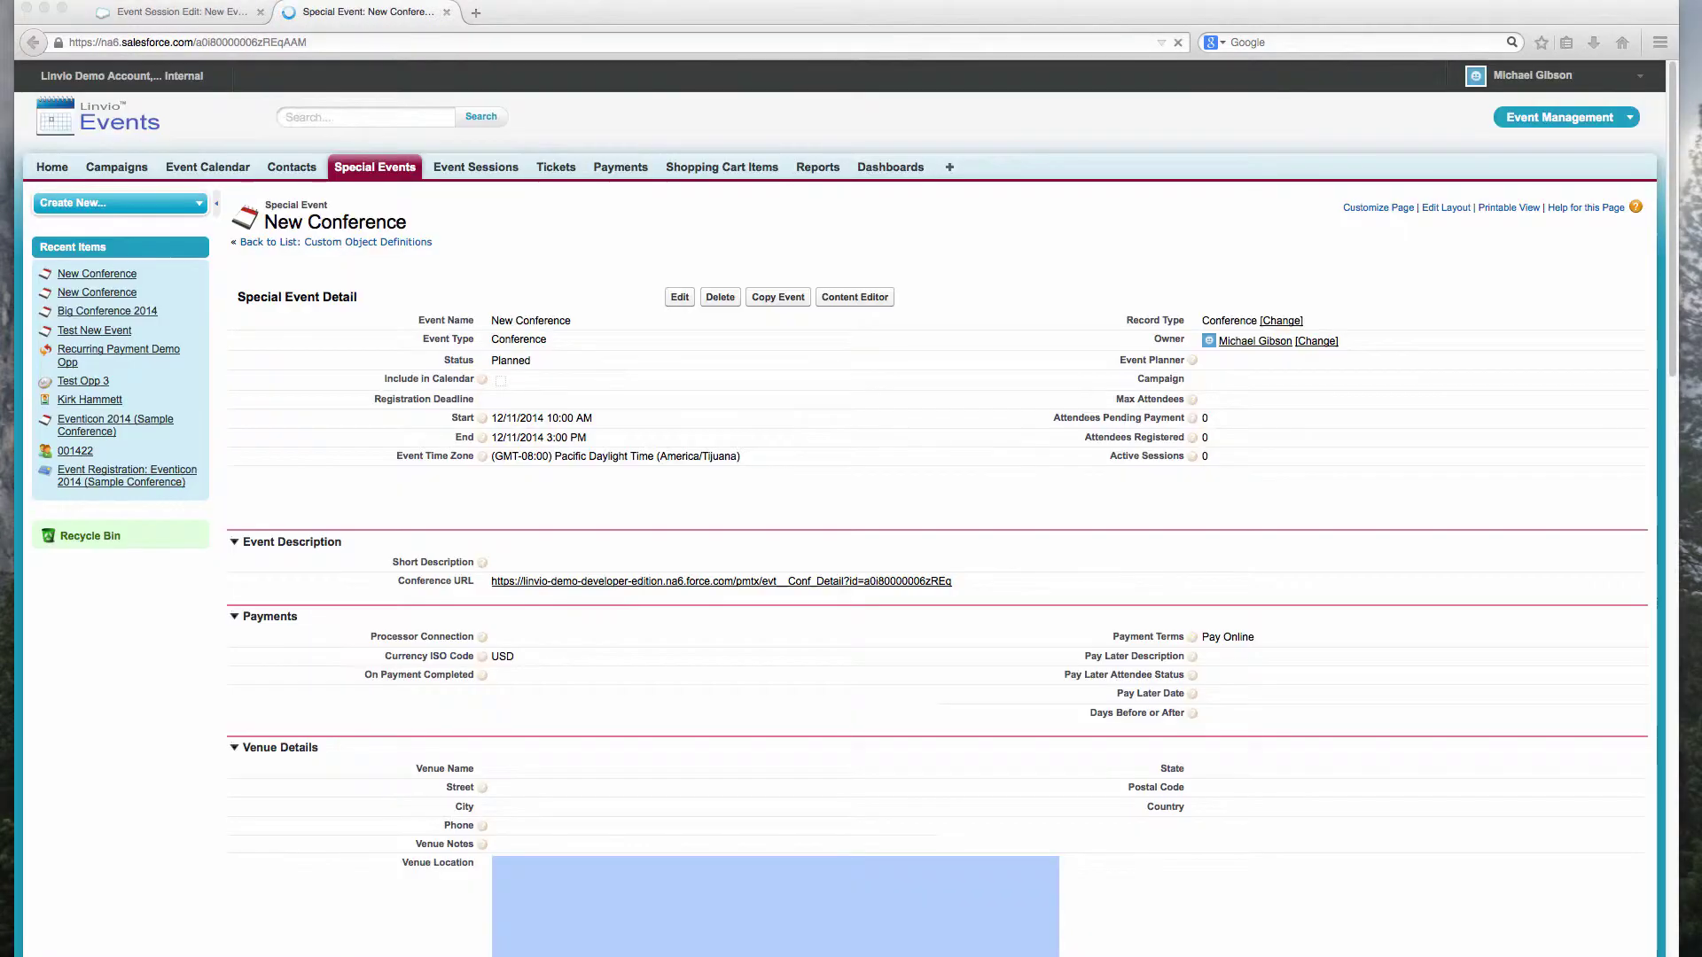
{"action": "triple_click", "coordinate": [567, 316]}
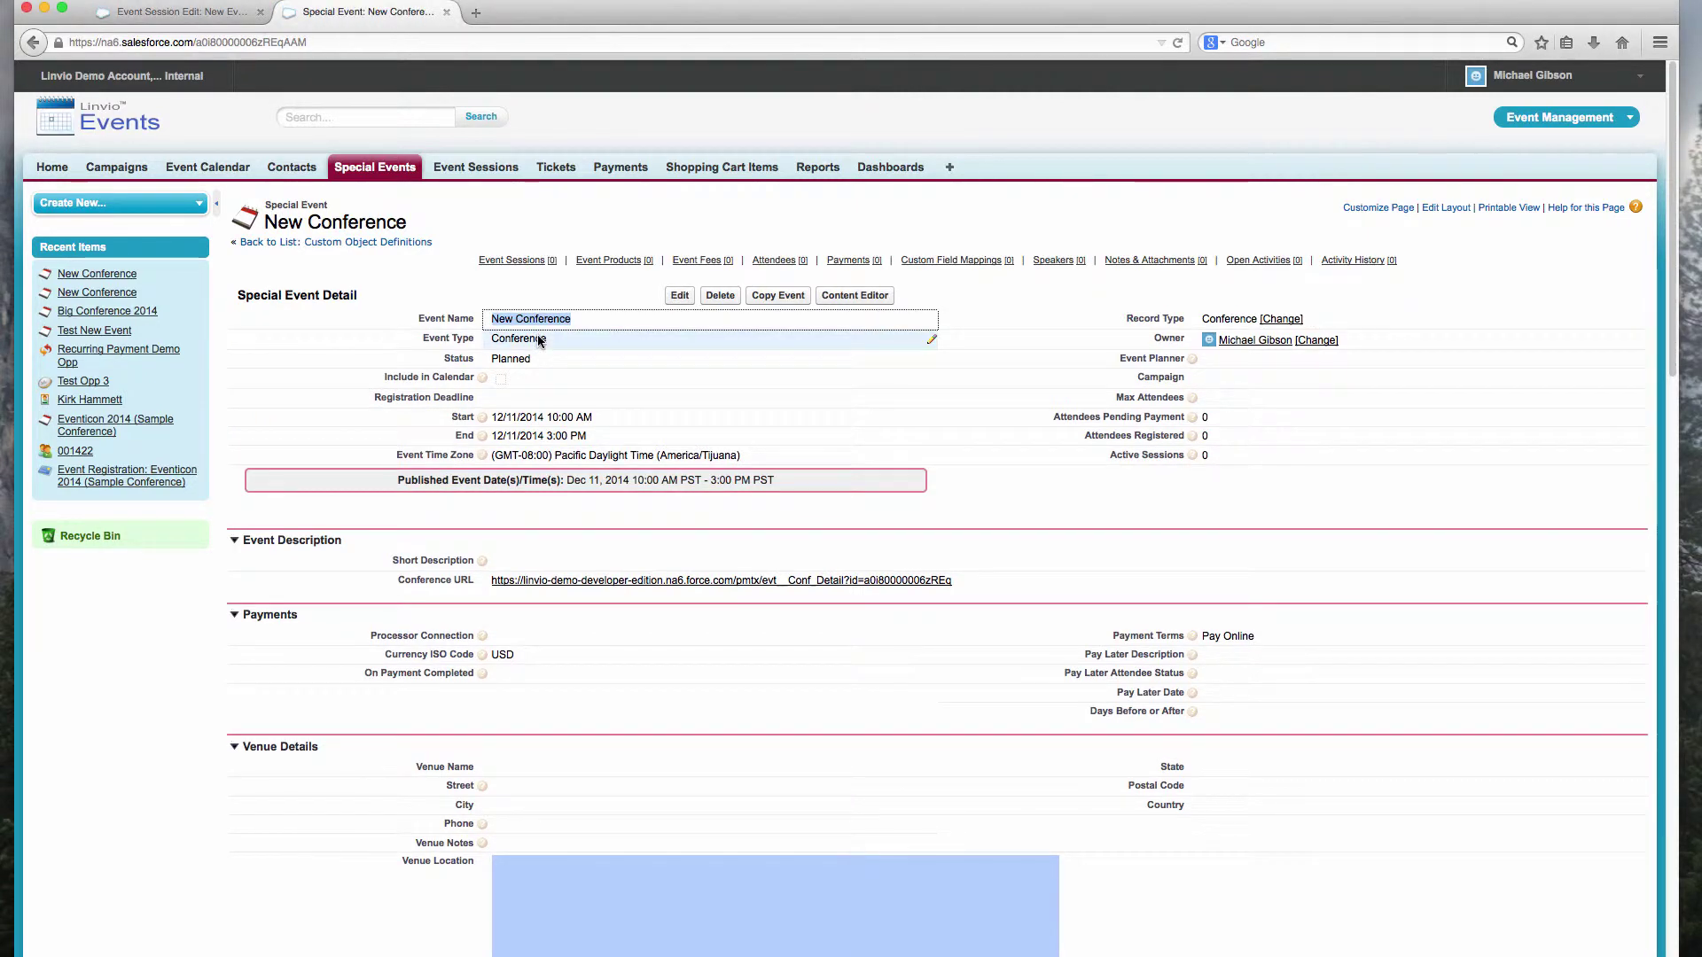
{"action": "double_click", "coordinate": [543, 320]}
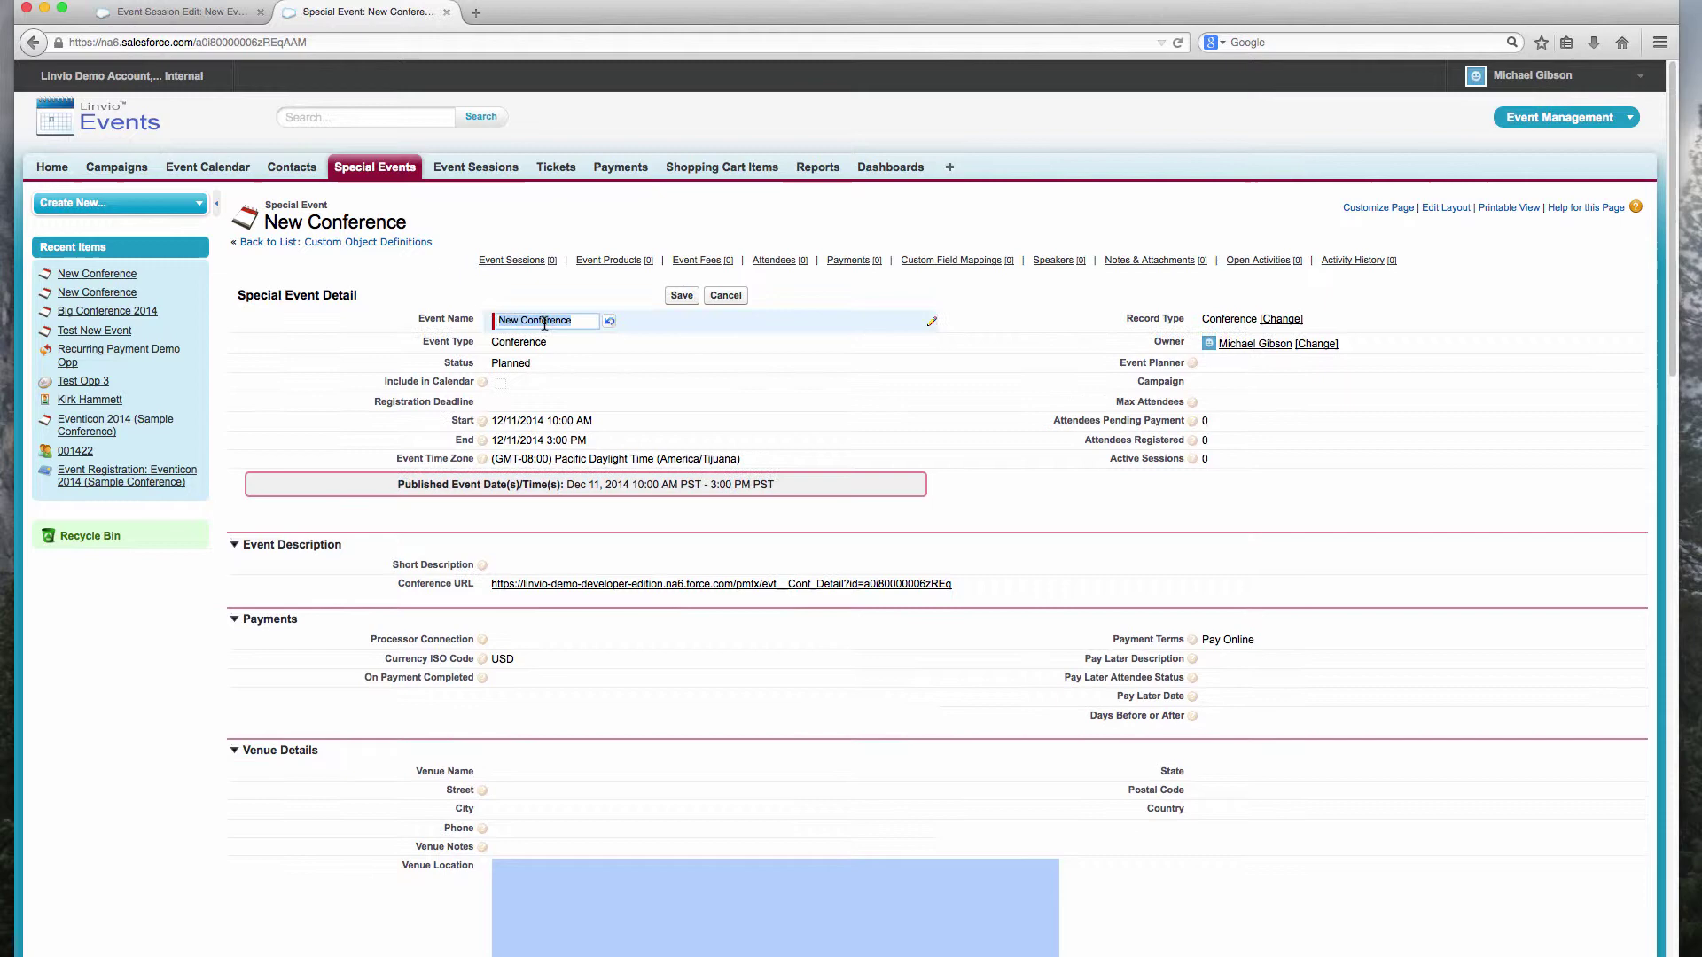
{"action": "type", "text": "Demo Confere"}
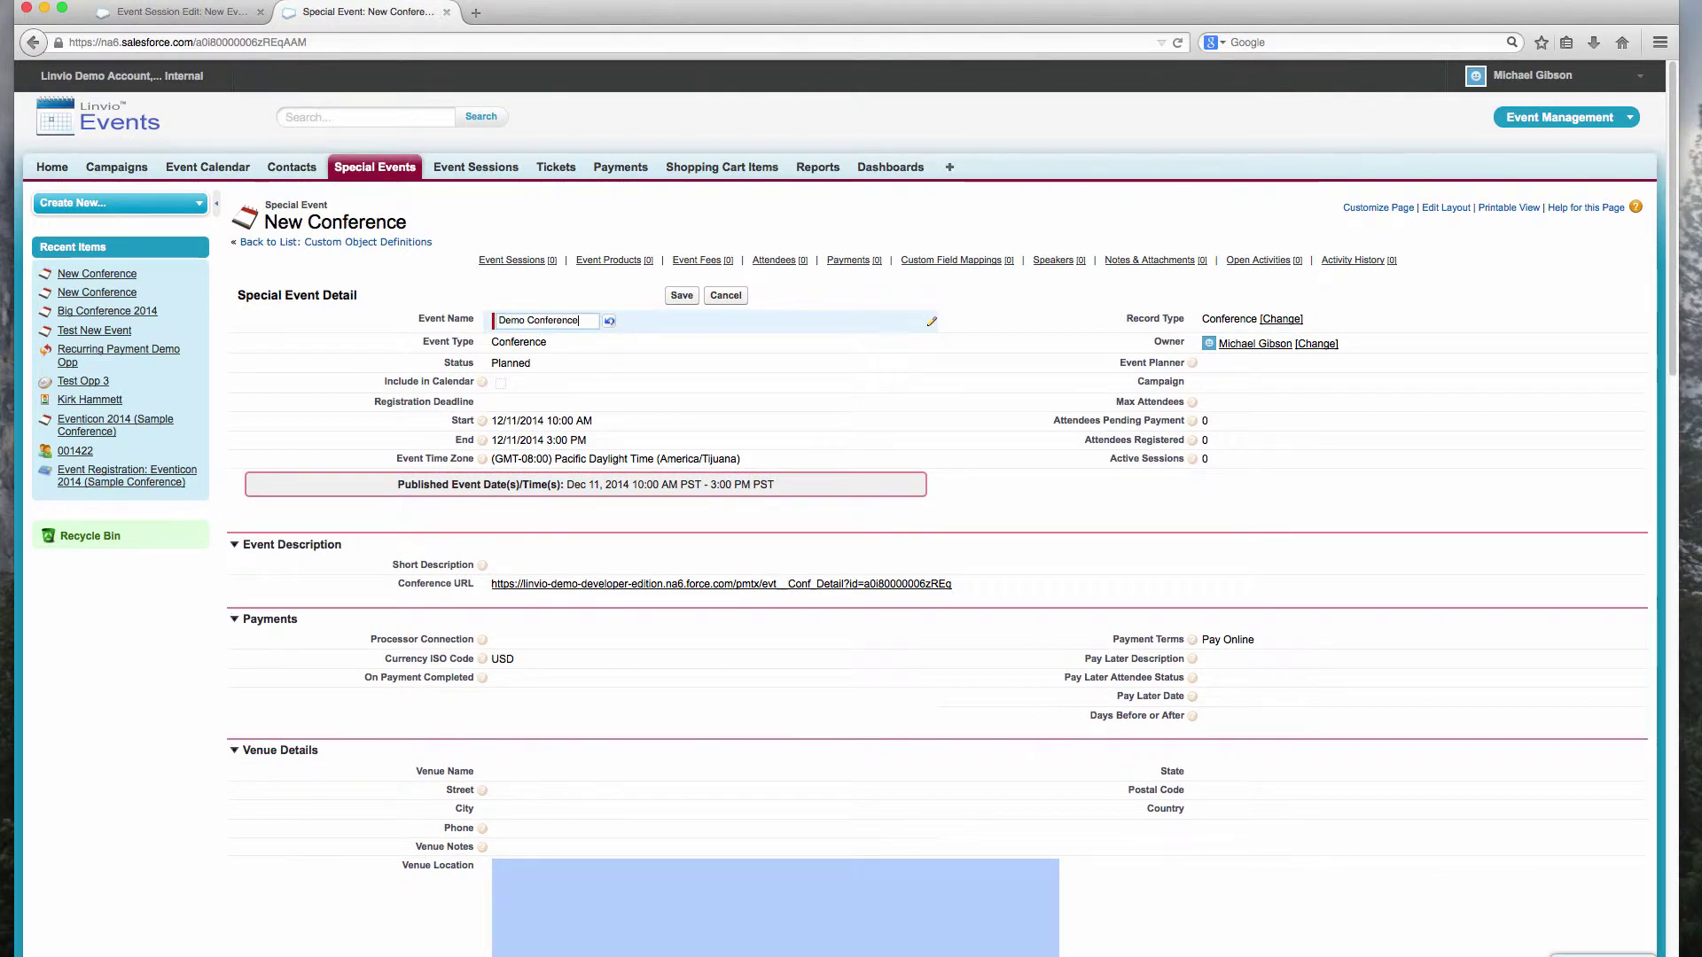
{"action": "double_click", "coordinate": [502, 383]}
{"action": "left_click", "coordinate": [502, 383]}
Step: Add the short description 'Here is a short description', set Mountain Daylight Time (America/Denver), and save
{"action": "left_click", "coordinate": [534, 567]}
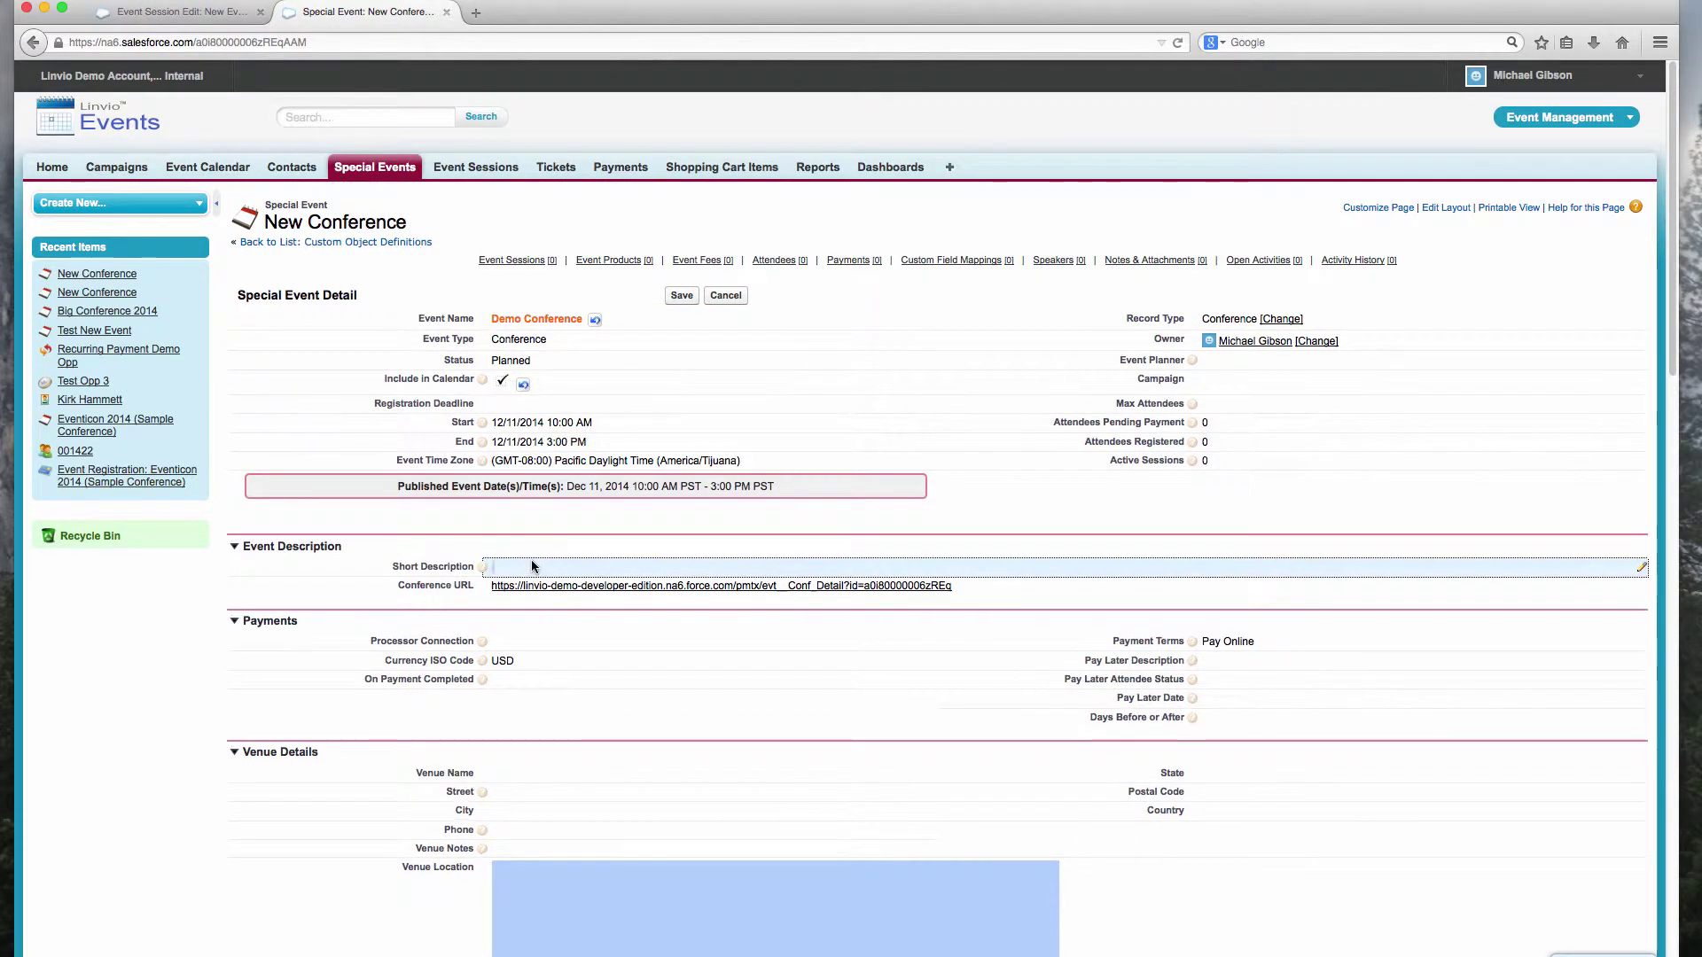
{"action": "double_click", "coordinate": [535, 566]}
{"action": "type", "text": "Here is a short description!"}
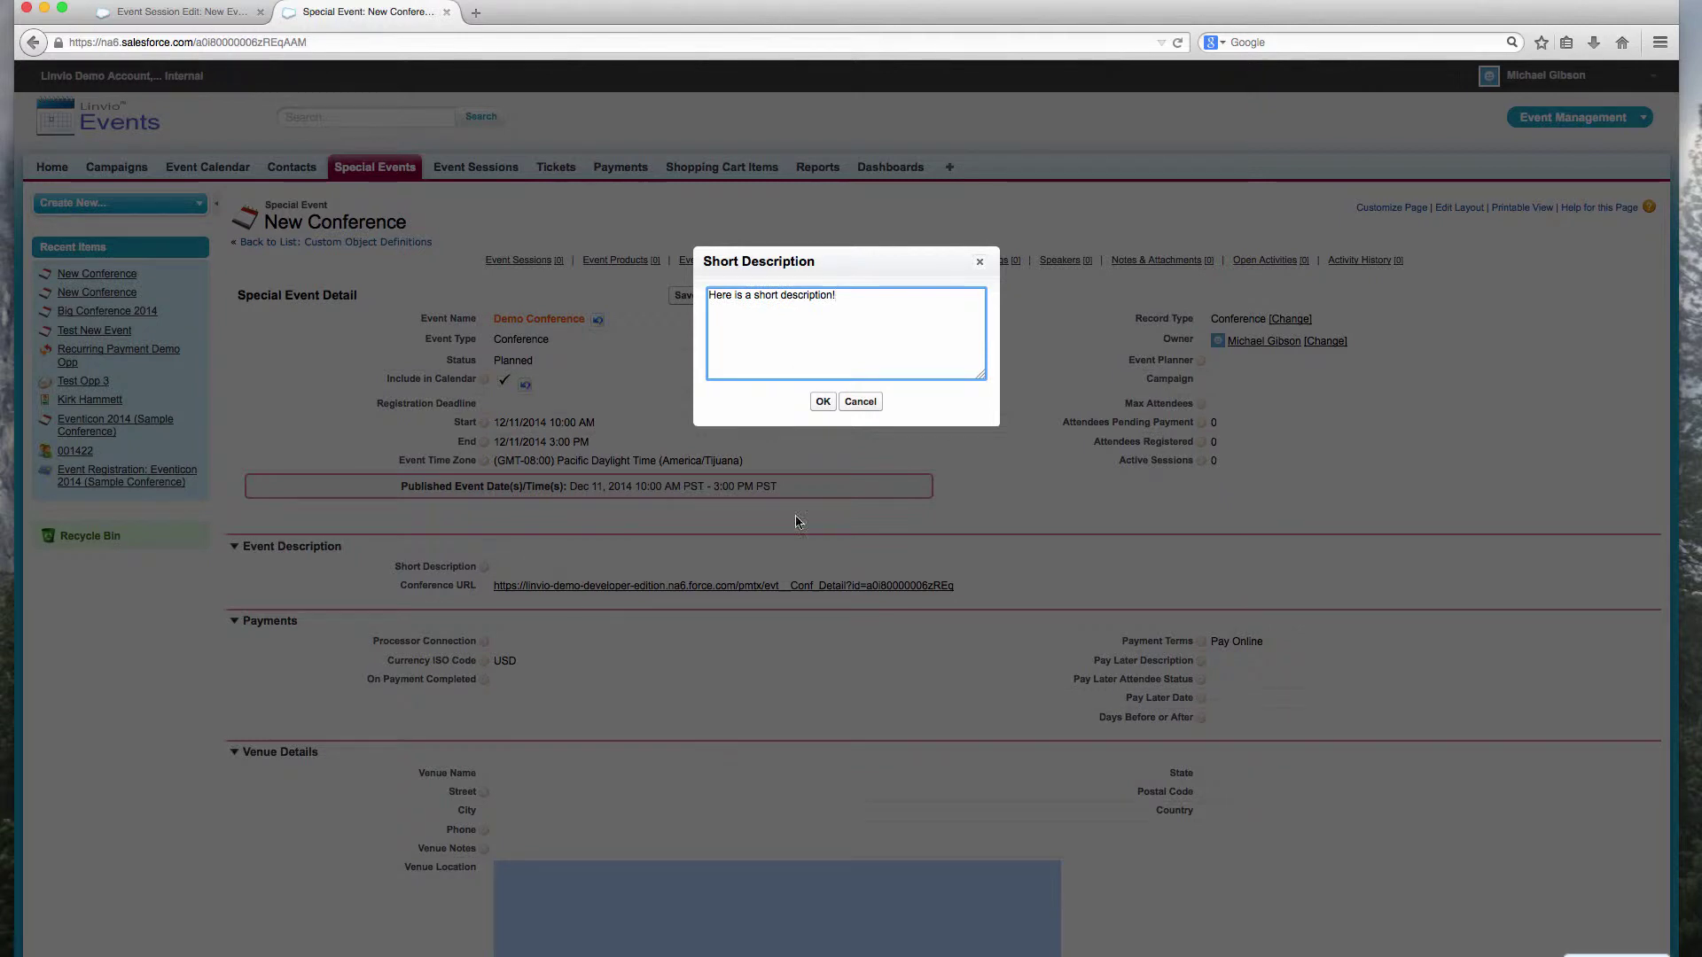
{"action": "left_click", "coordinate": [822, 402]}
{"action": "double_click", "coordinate": [674, 463]}
{"action": "left_click", "coordinate": [674, 463]}
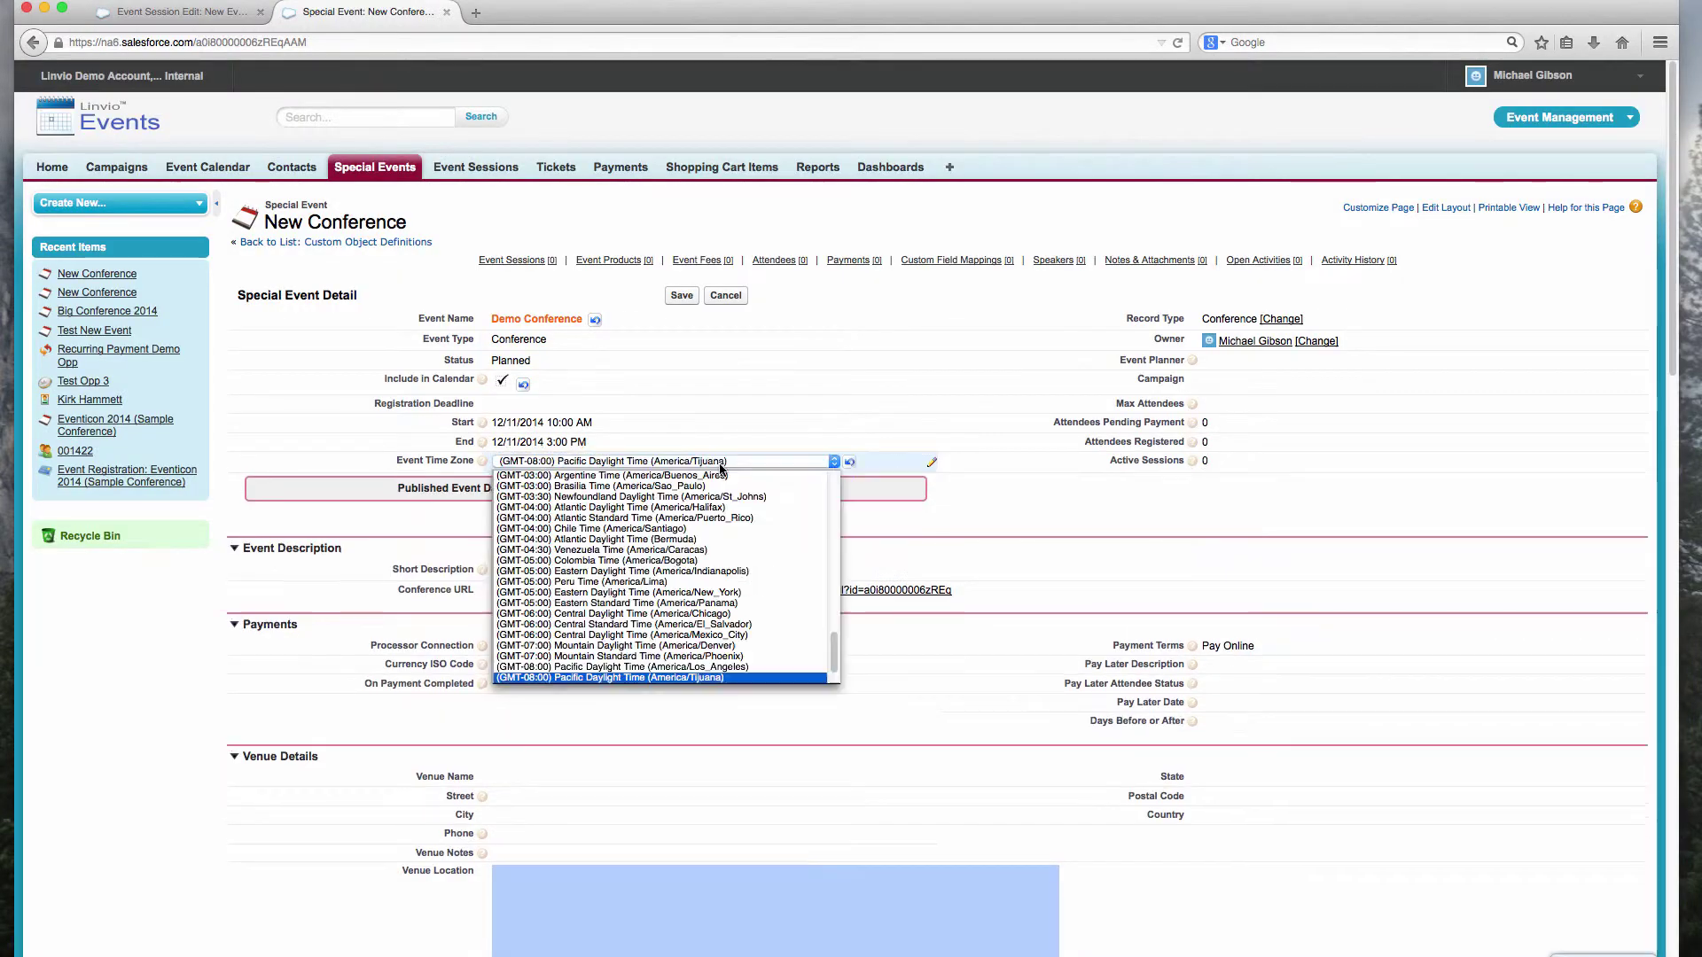
{"action": "left_click", "coordinate": [738, 646]}
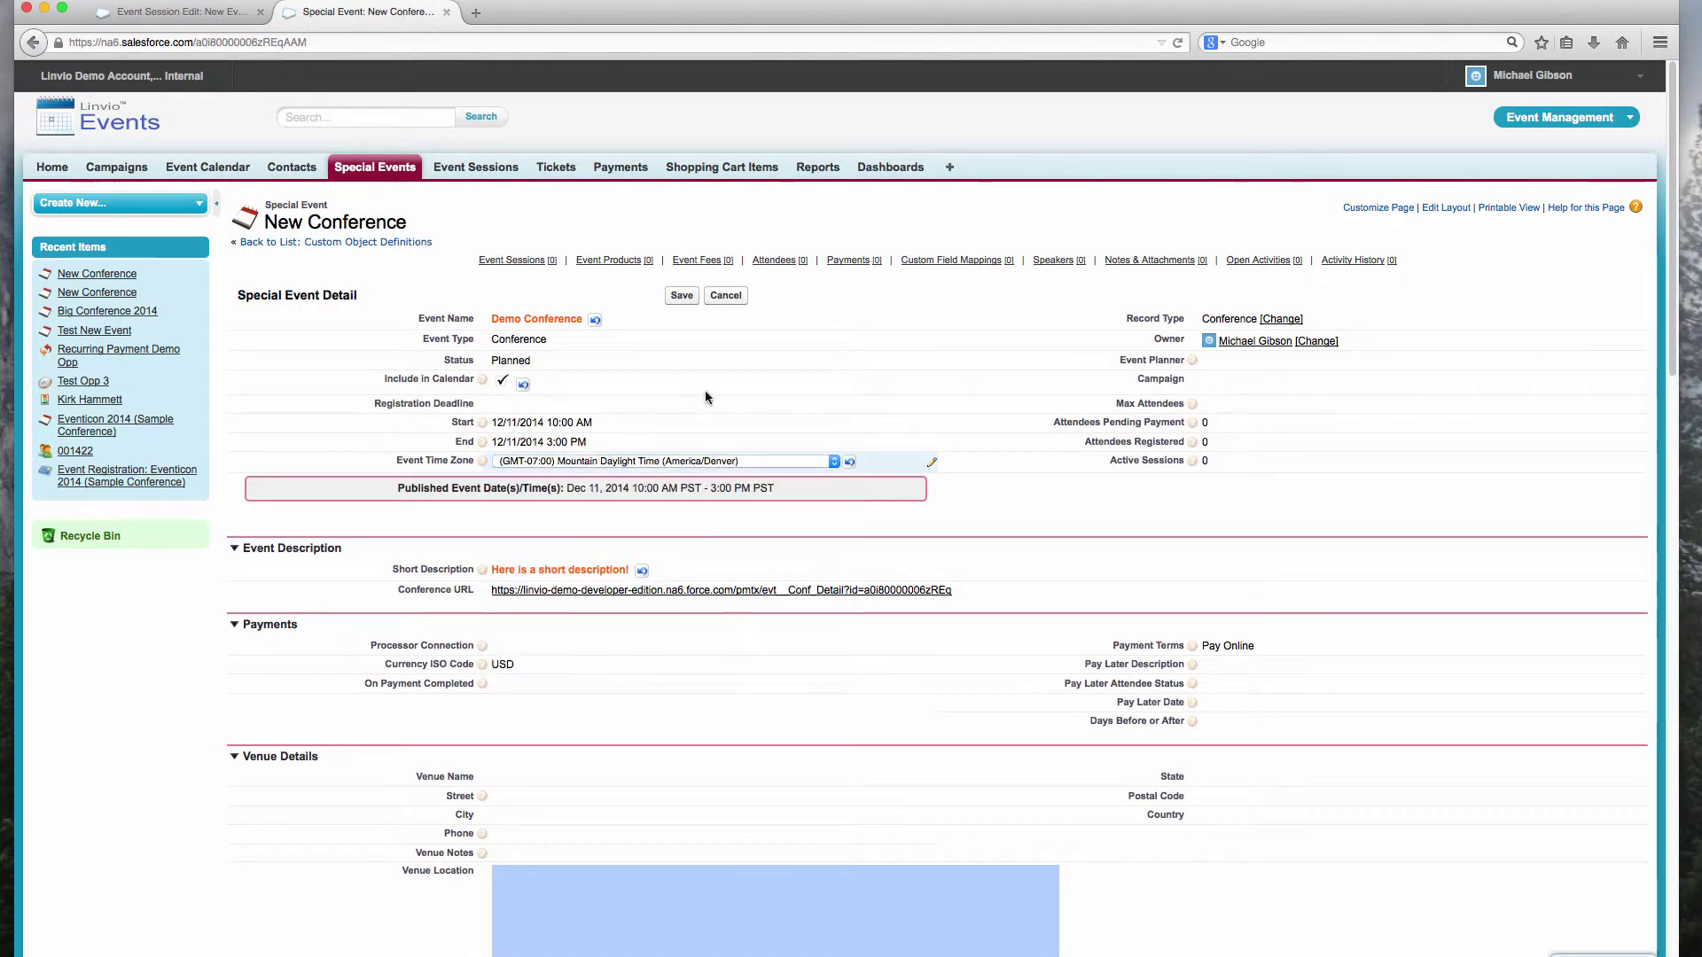
{"action": "left_click", "coordinate": [681, 296]}
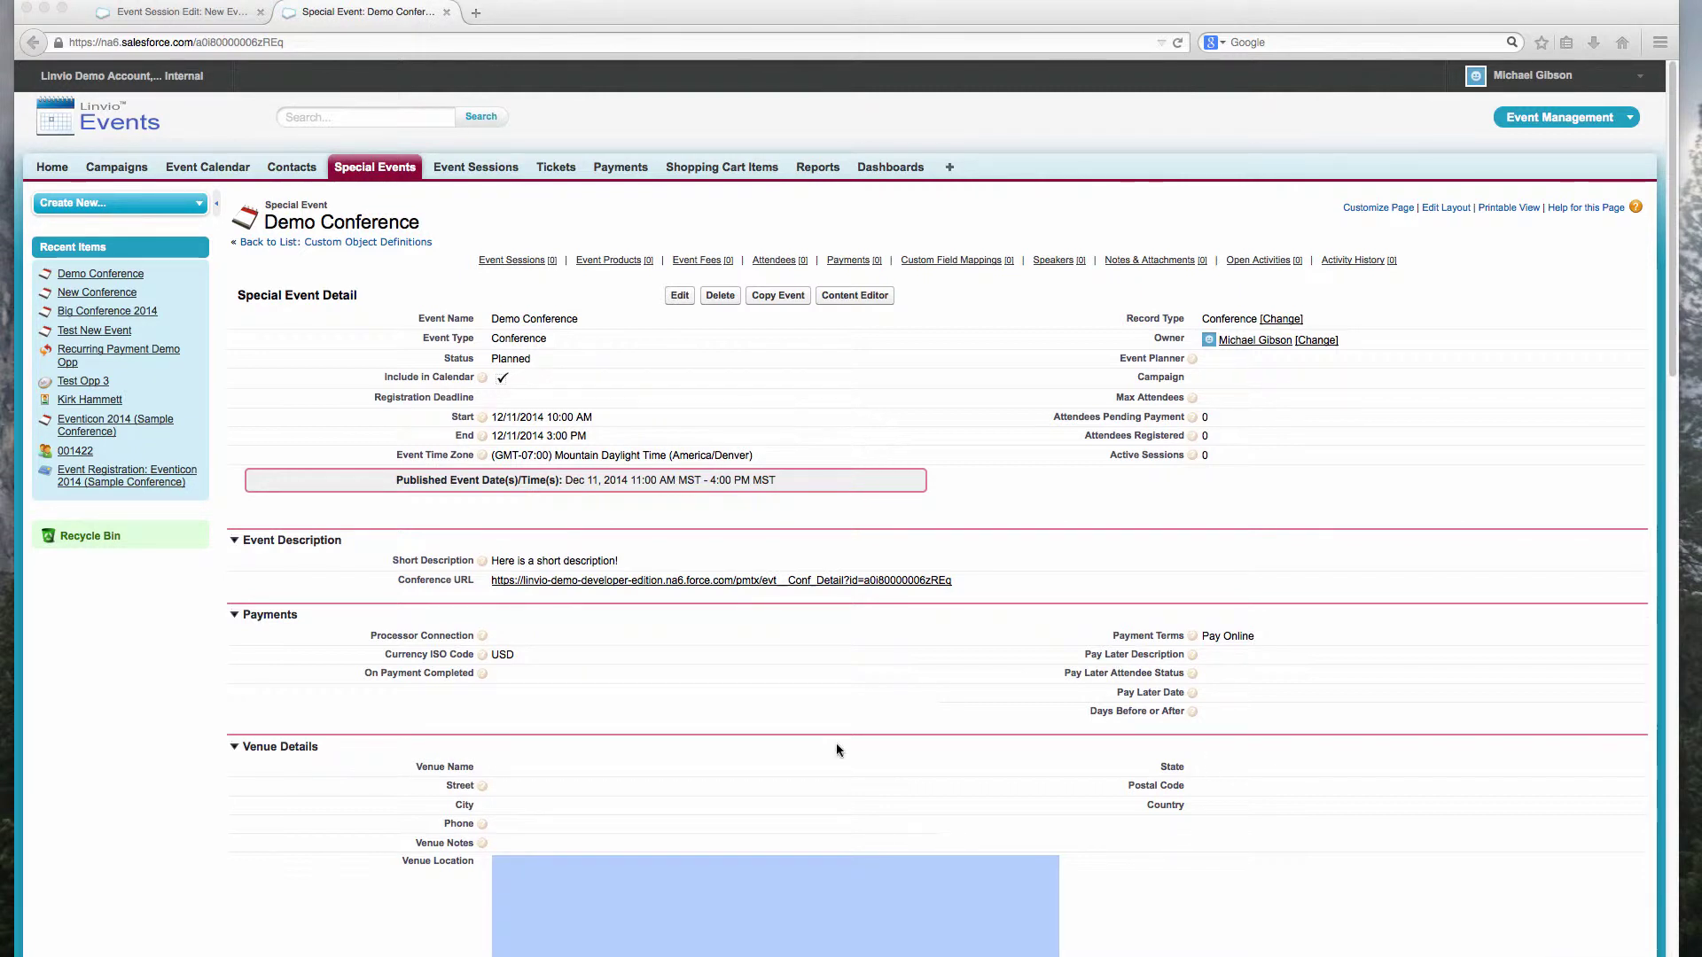
Step: Link the event's Processor Connection to the Authorize.Net connection and save
{"action": "double_click", "coordinate": [539, 634]}
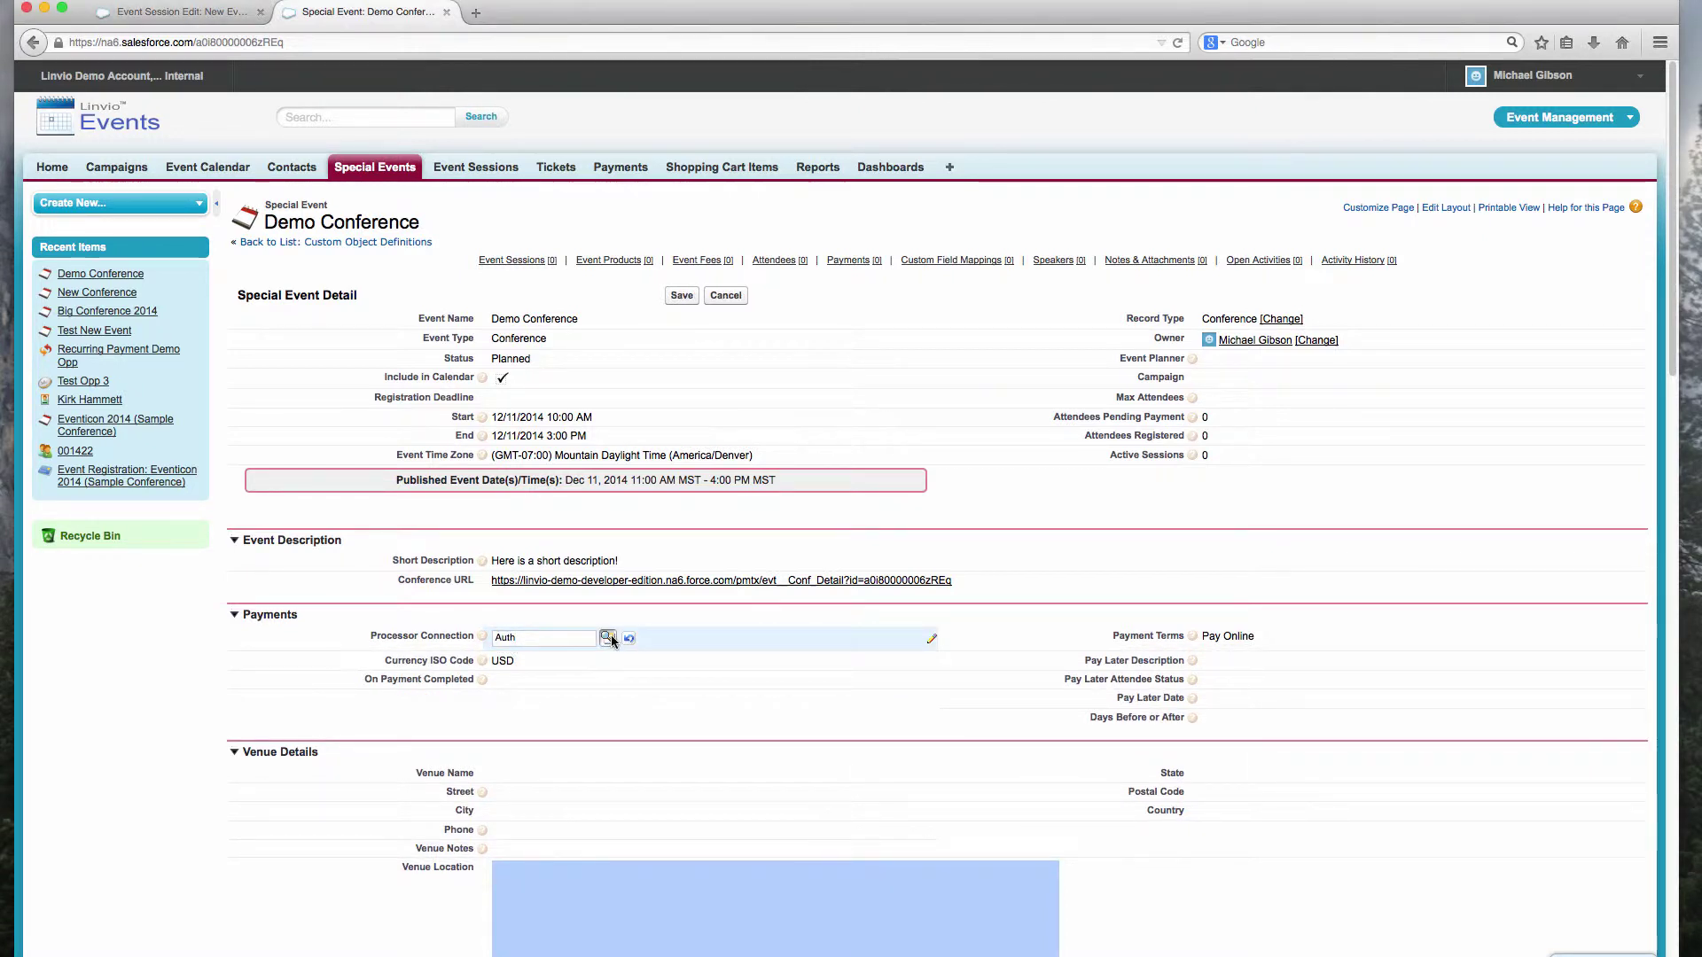
{"action": "left_click", "coordinate": [610, 637]}
{"action": "left_click", "coordinate": [355, 721]}
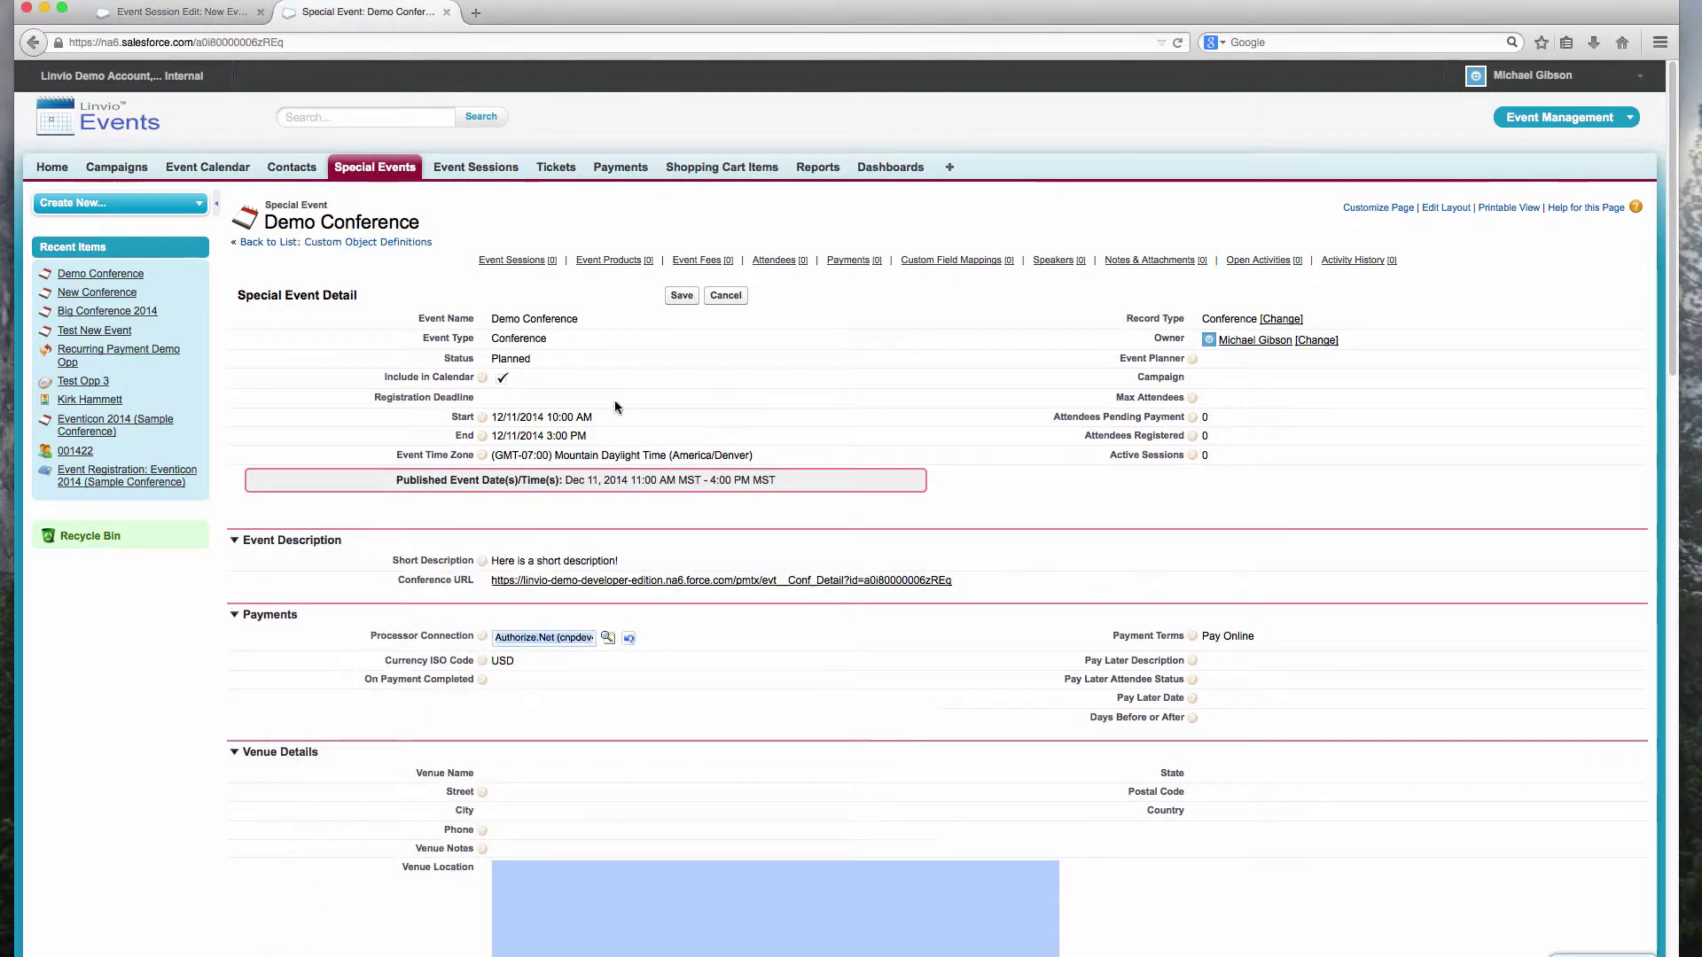
{"action": "left_click", "coordinate": [681, 297]}
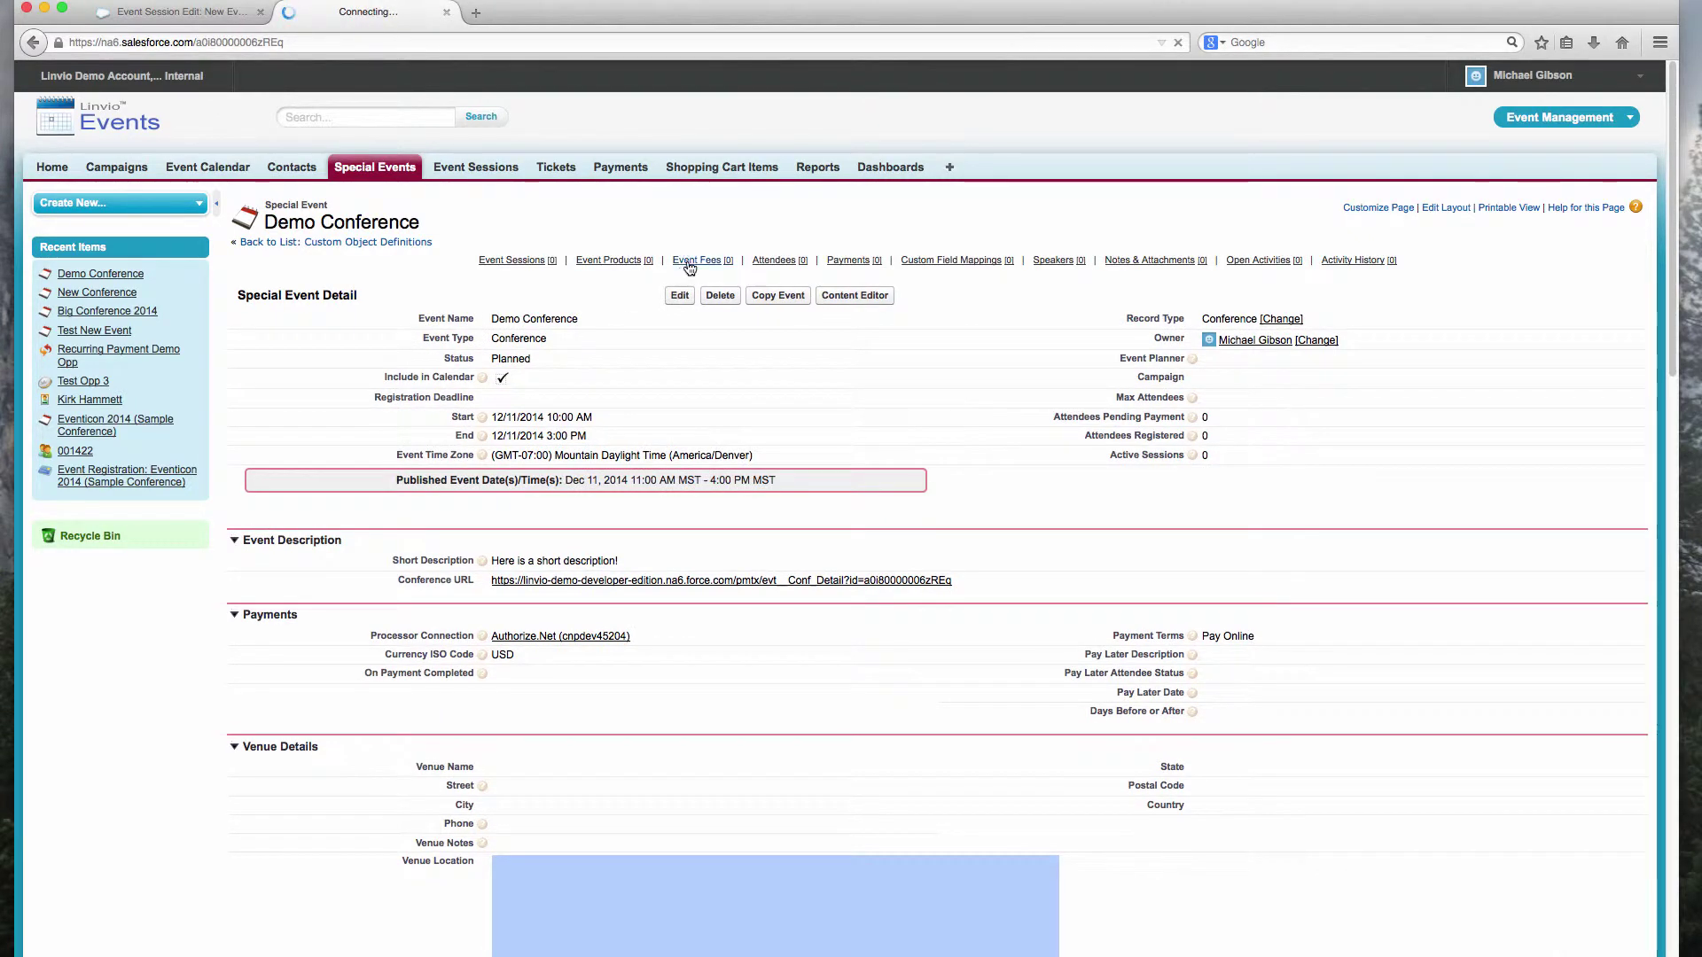
Step: Add a General Admission event fee of 1.50 with order 1
{"action": "left_click", "coordinate": [689, 264]}
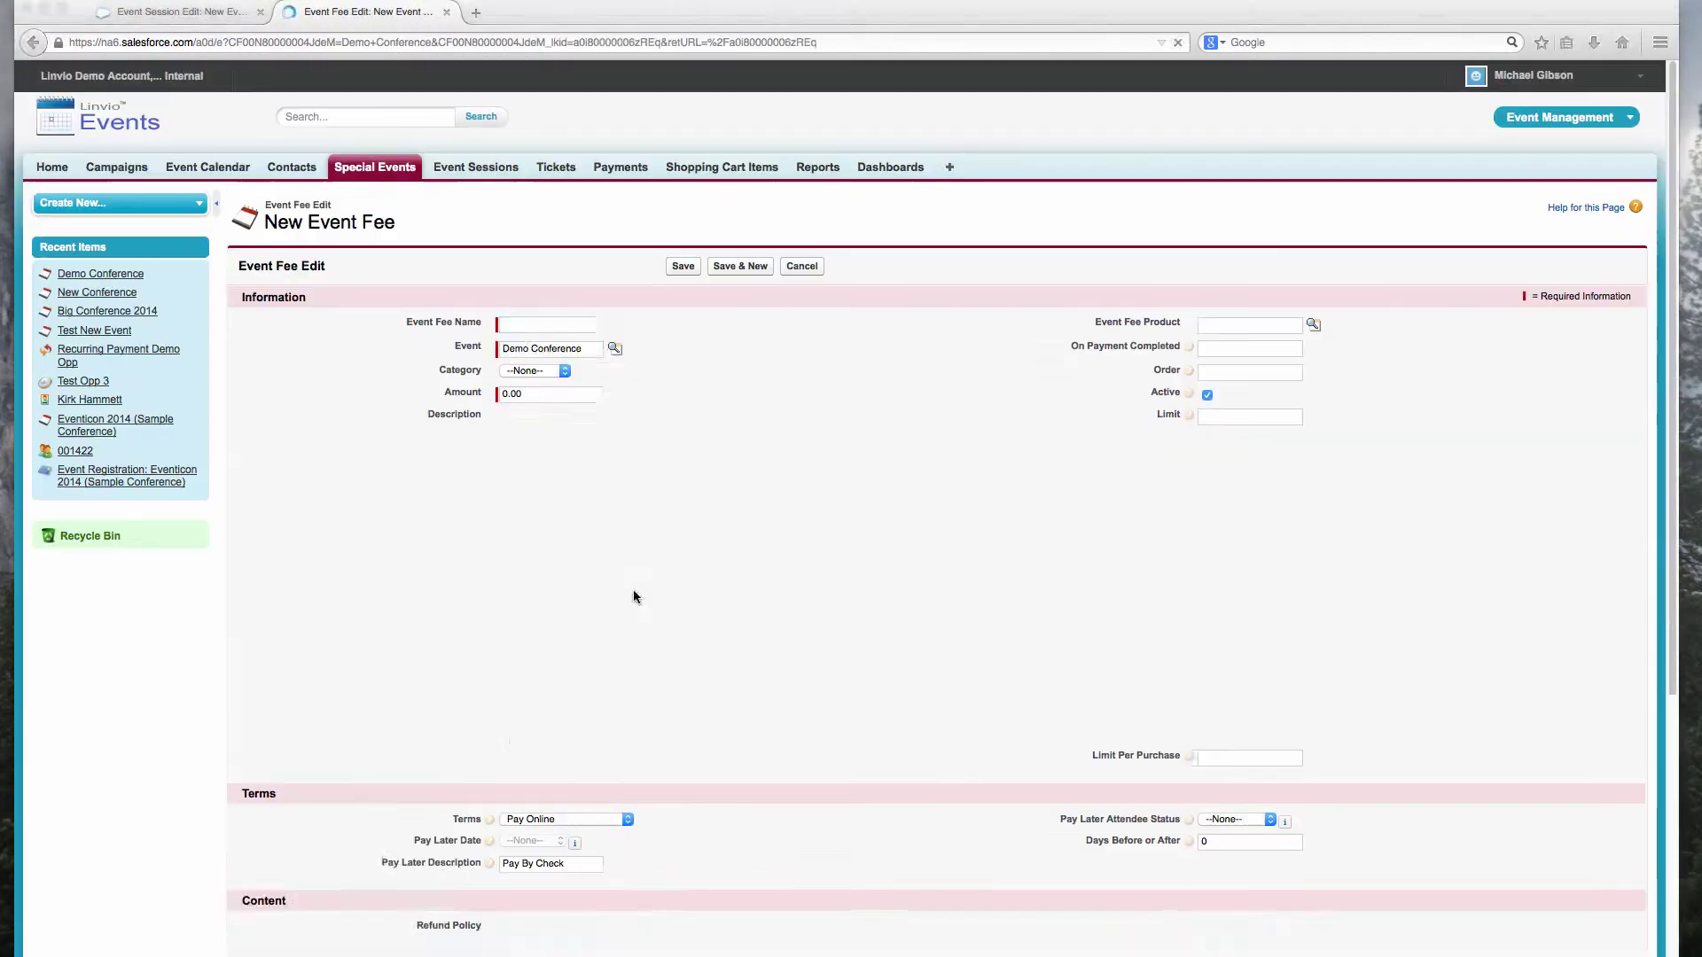
{"action": "type", "text": "General Admission1.501"}
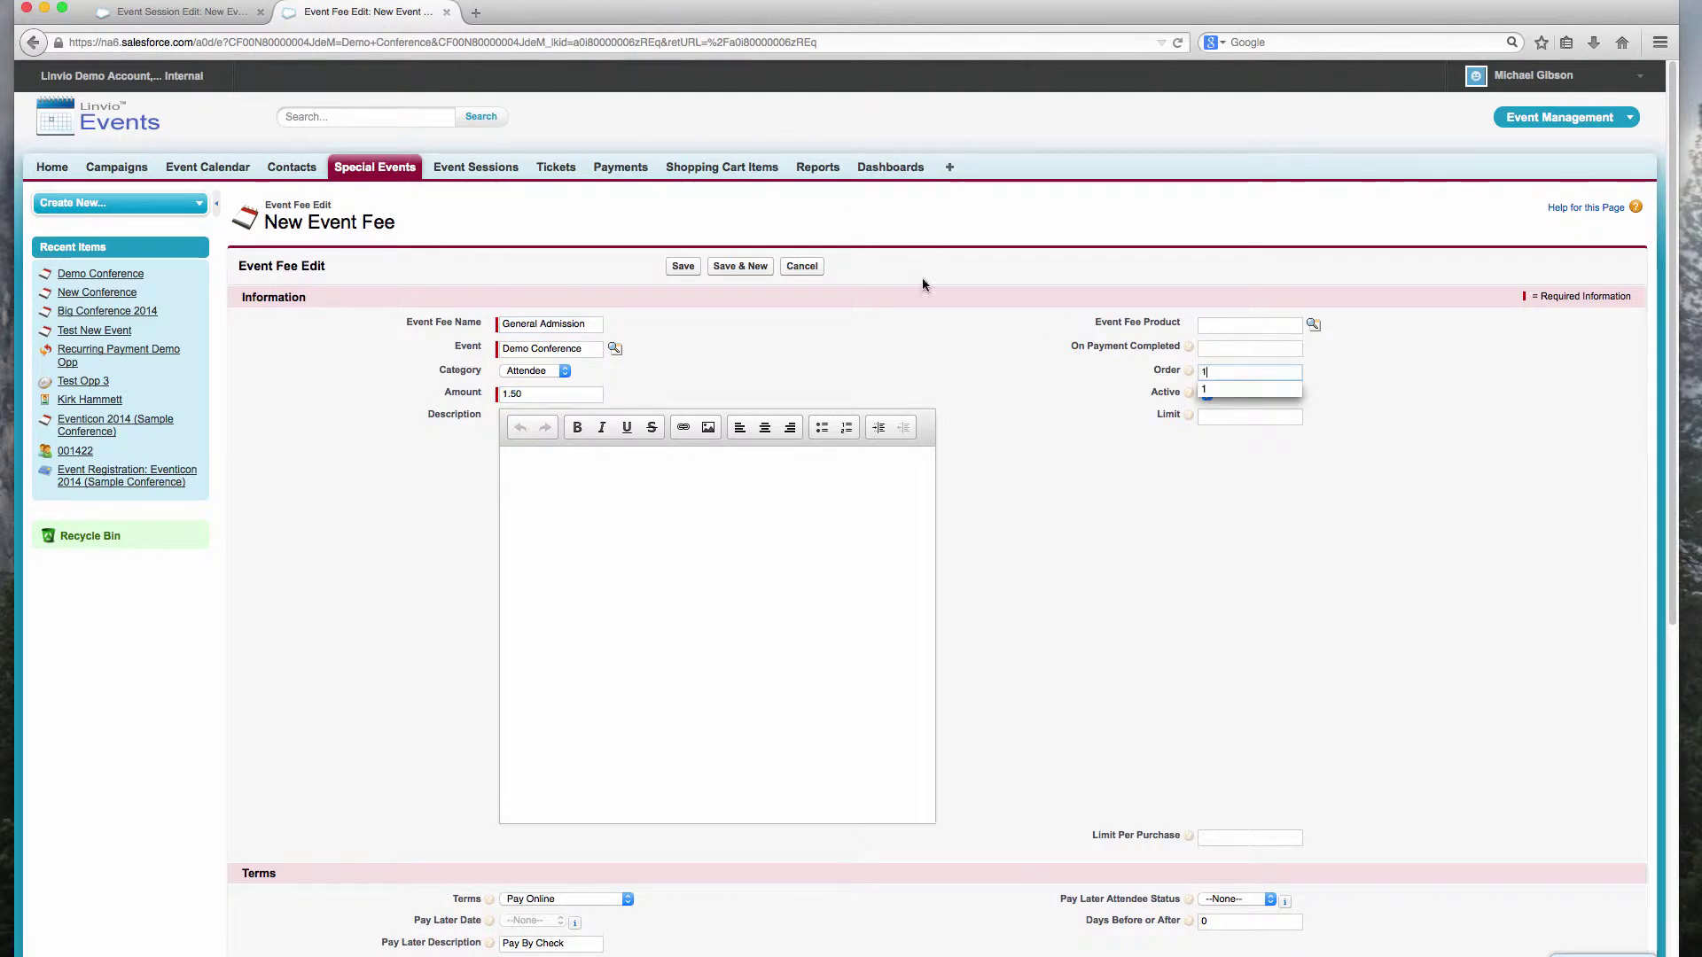
{"action": "left_click", "coordinate": [747, 266]}
Step: Add a VIP Pass fee in the Attendee category for 5.00 with order 2, and save
{"action": "type", "text": "VIP Pass"}
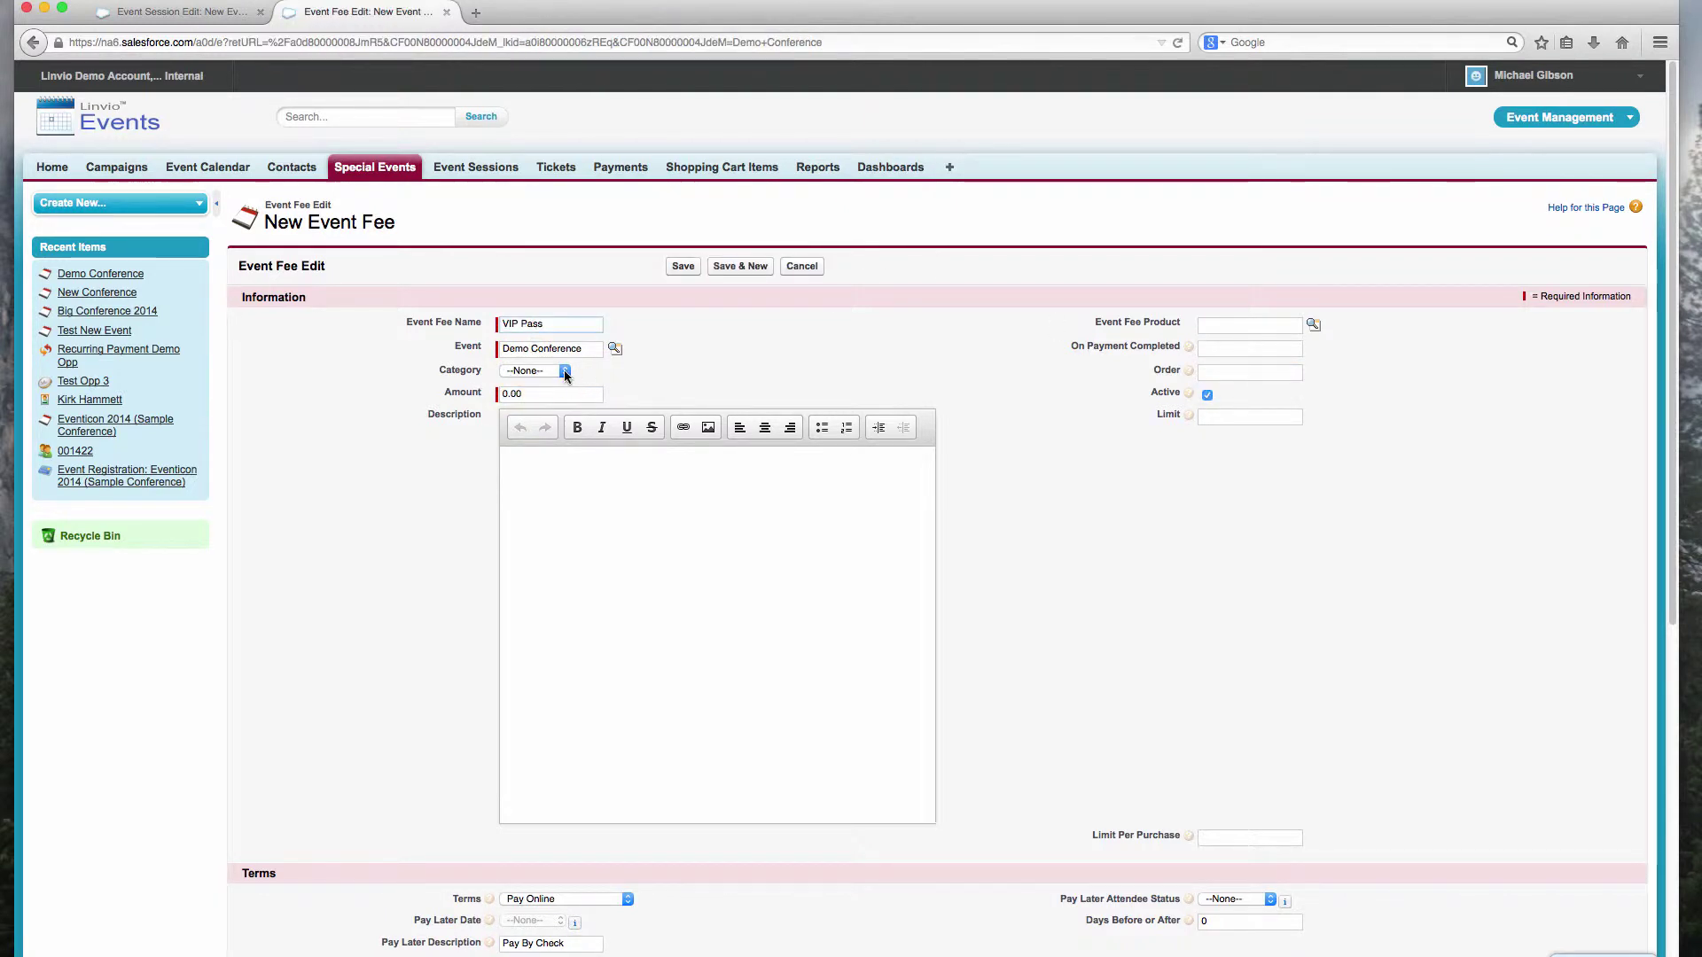
{"action": "left_click", "coordinate": [535, 371]}
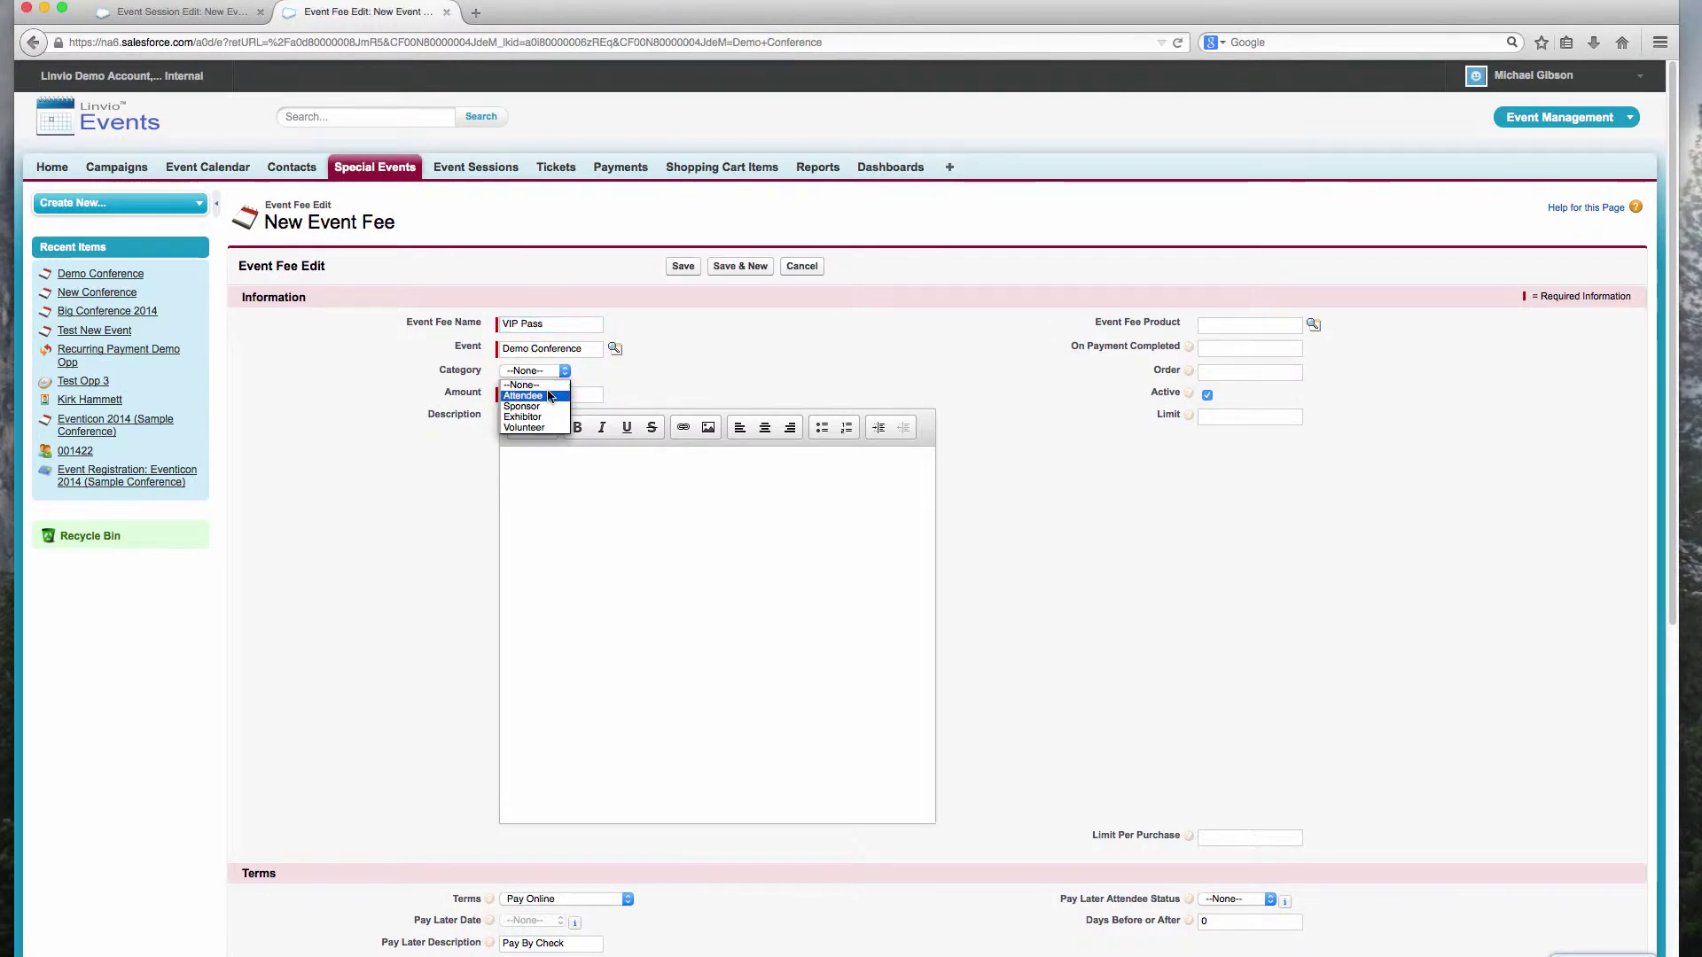
{"action": "left_click", "coordinate": [550, 397]}
{"action": "key", "text": "Tab"}
{"action": "type", "text": "5.00"}
{"action": "key", "text": "Tab"}
{"action": "type", "text": "2"}
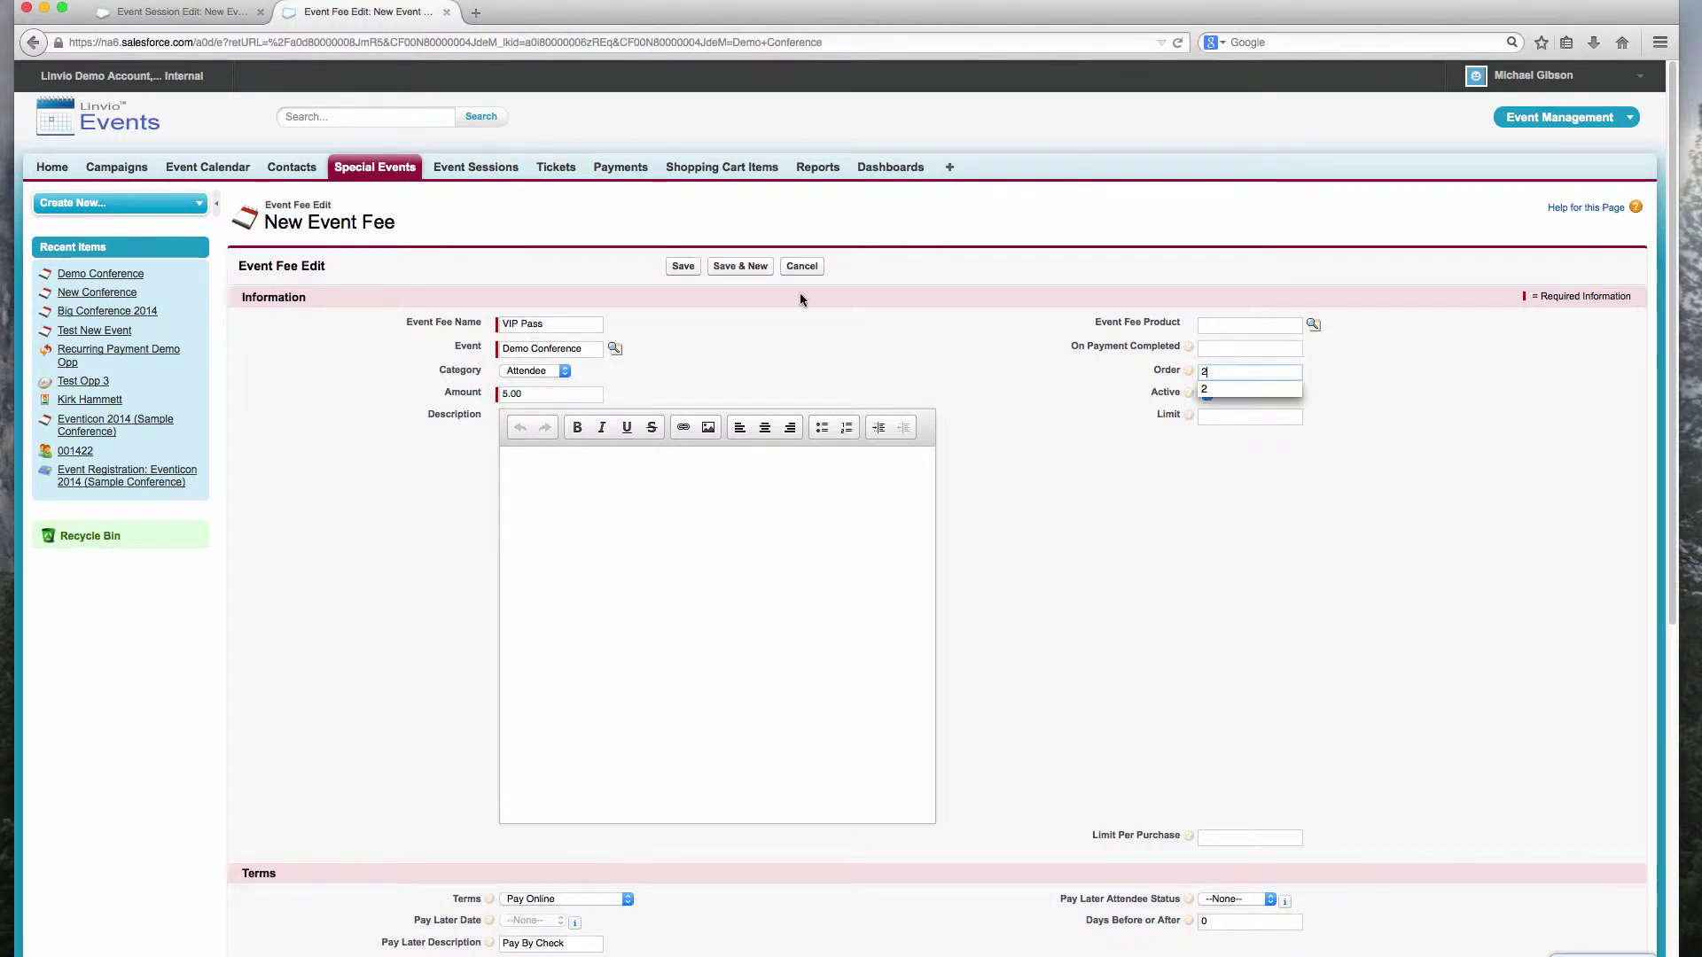
{"action": "left_click", "coordinate": [684, 267]}
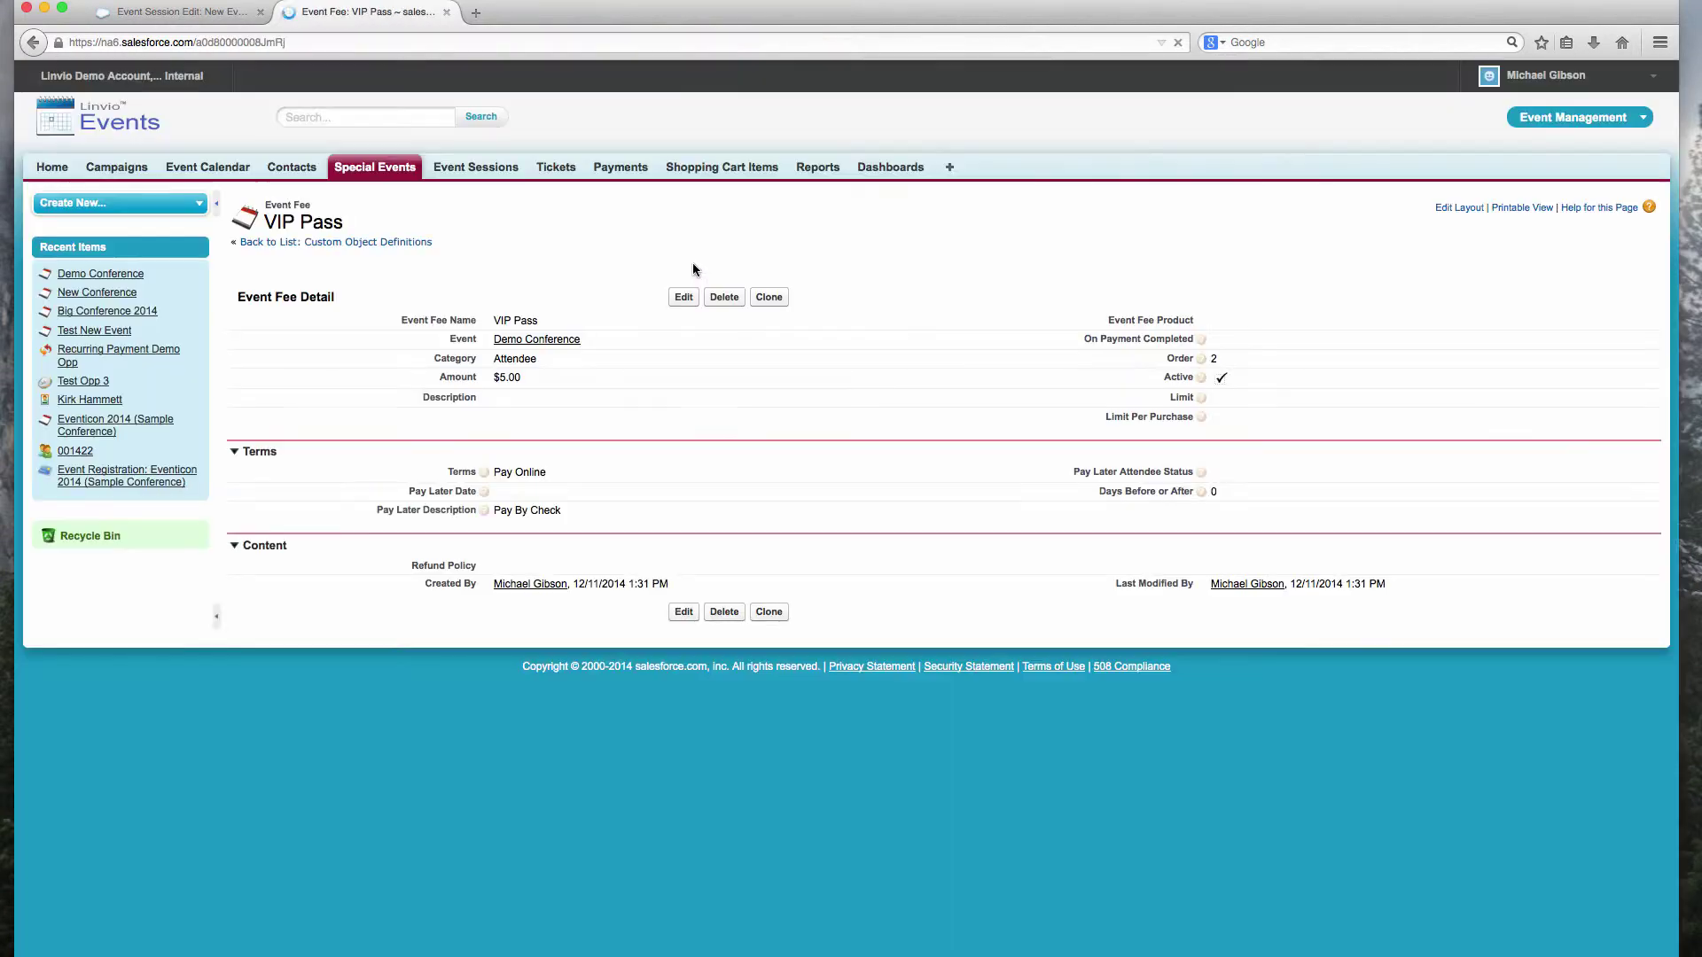
Step: Turn on Present Passes Online for Demo Conference and save the event
{"action": "left_click", "coordinate": [531, 340]}
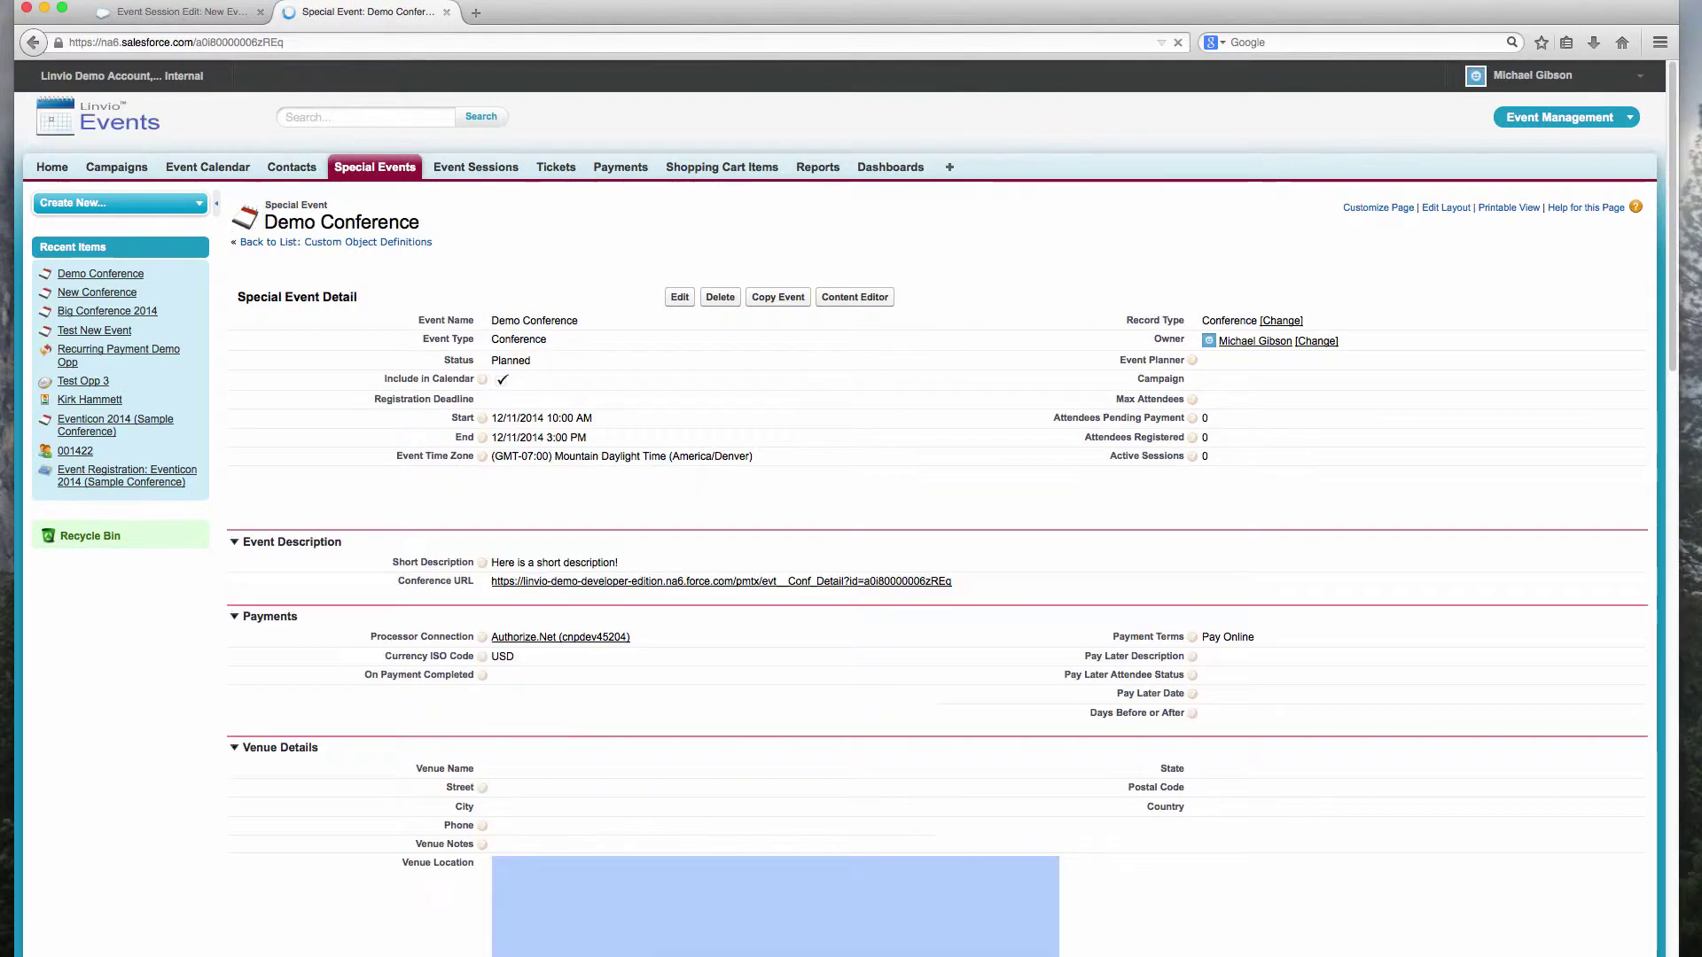
{"action": "scroll", "coordinate": [628, 589], "scroll_direction": "down", "scroll_amount": 1}
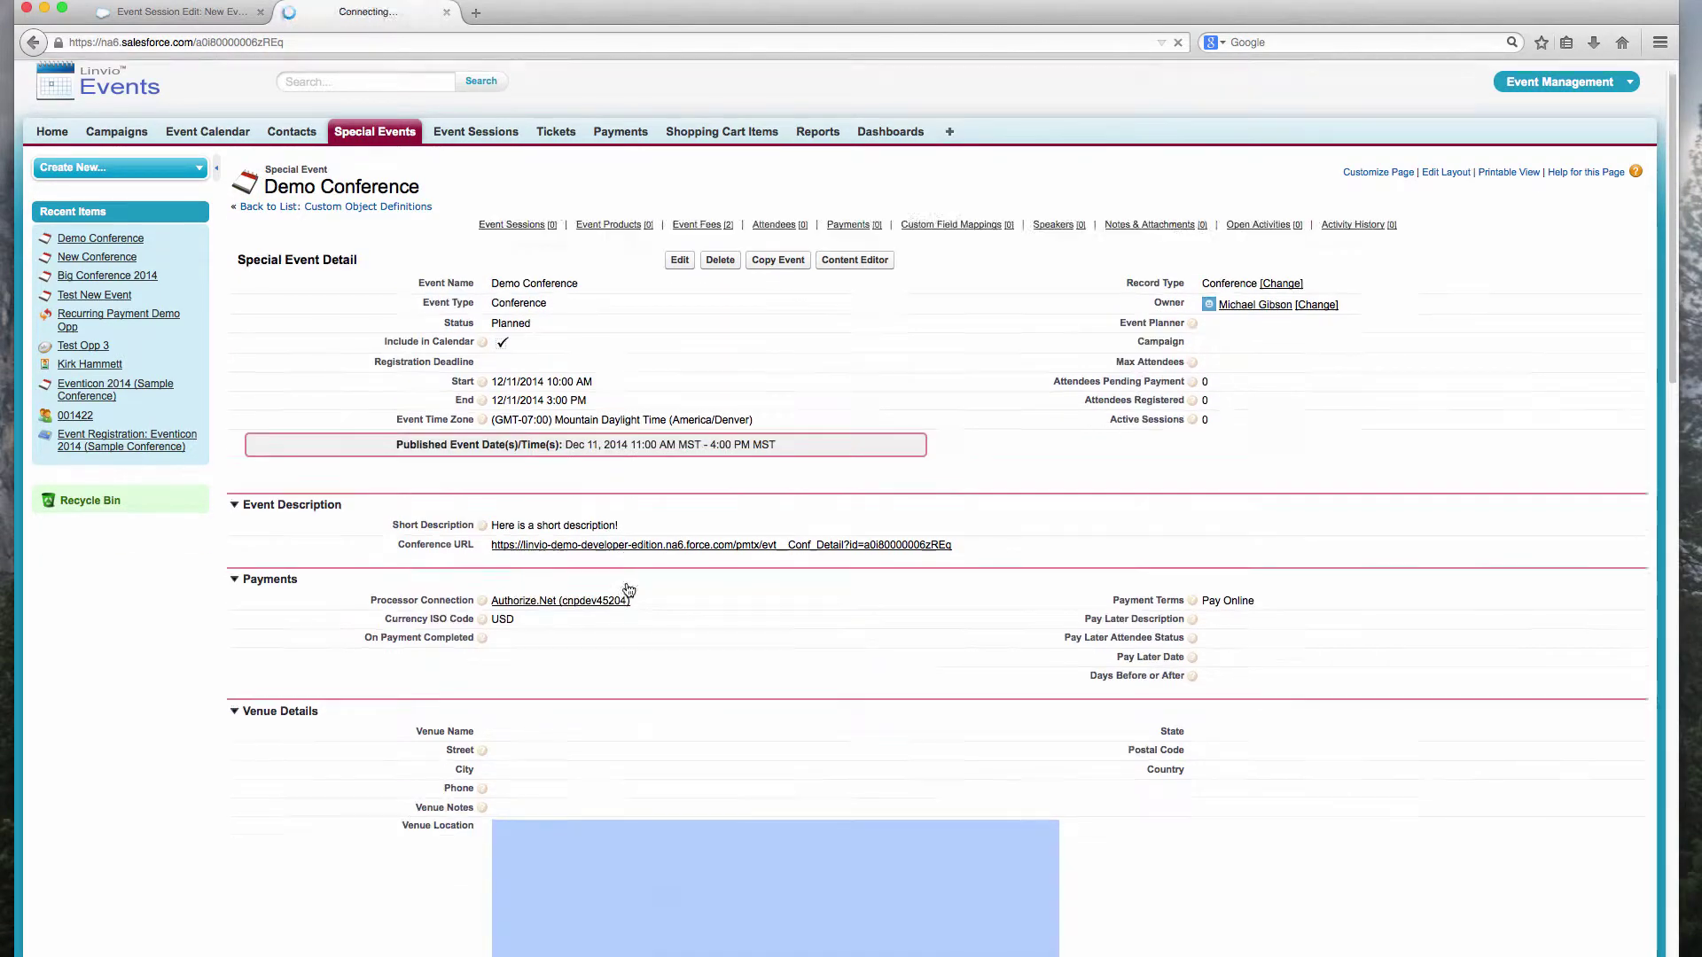
{"action": "scroll", "coordinate": [628, 590], "scroll_direction": "down", "scroll_amount": 5}
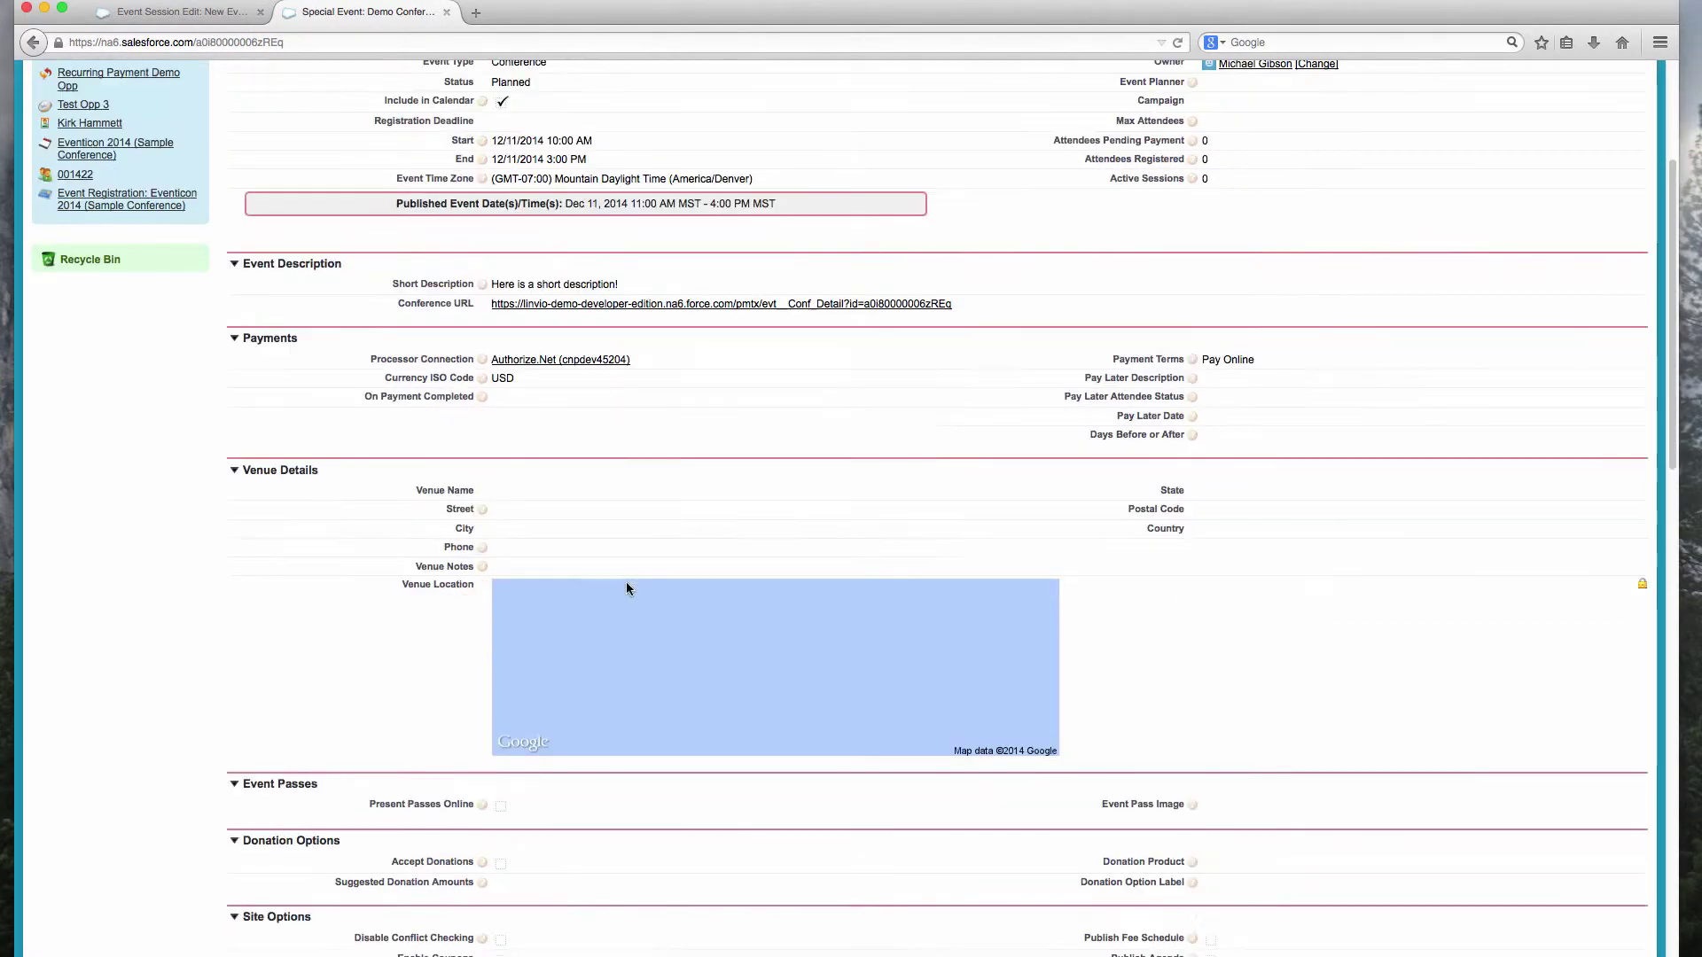
{"action": "double_click", "coordinate": [503, 808]}
{"action": "scroll", "coordinate": [548, 767], "scroll_direction": "down", "scroll_amount": 15}
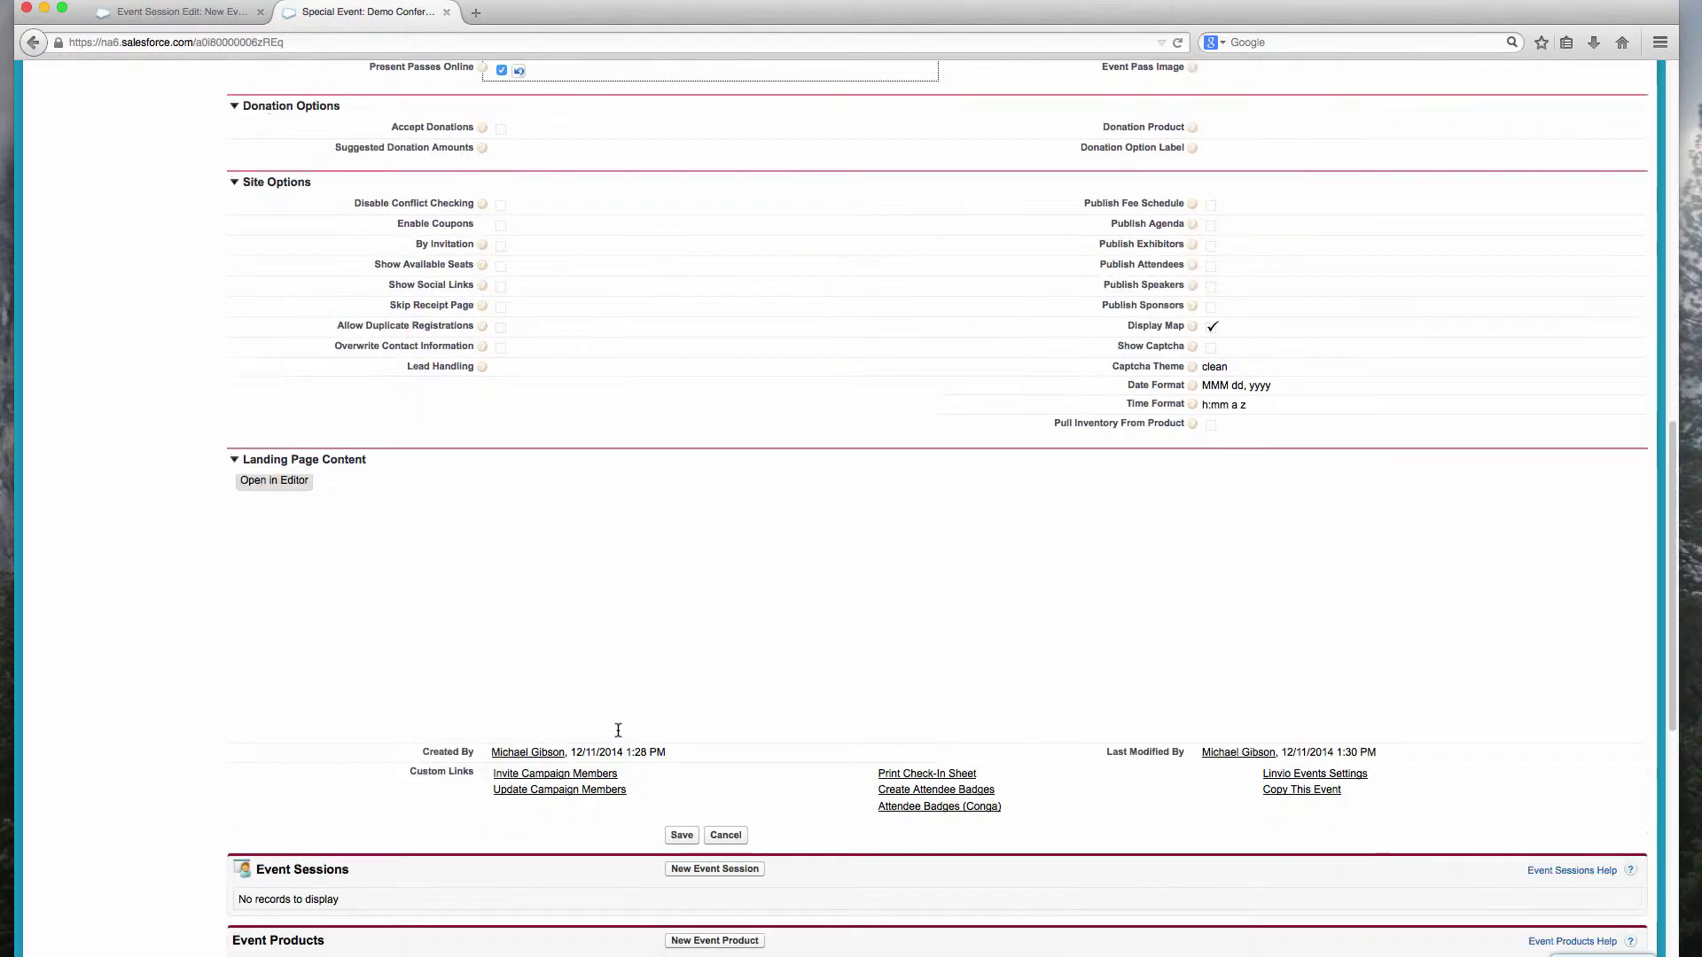
{"action": "left_click", "coordinate": [690, 837]}
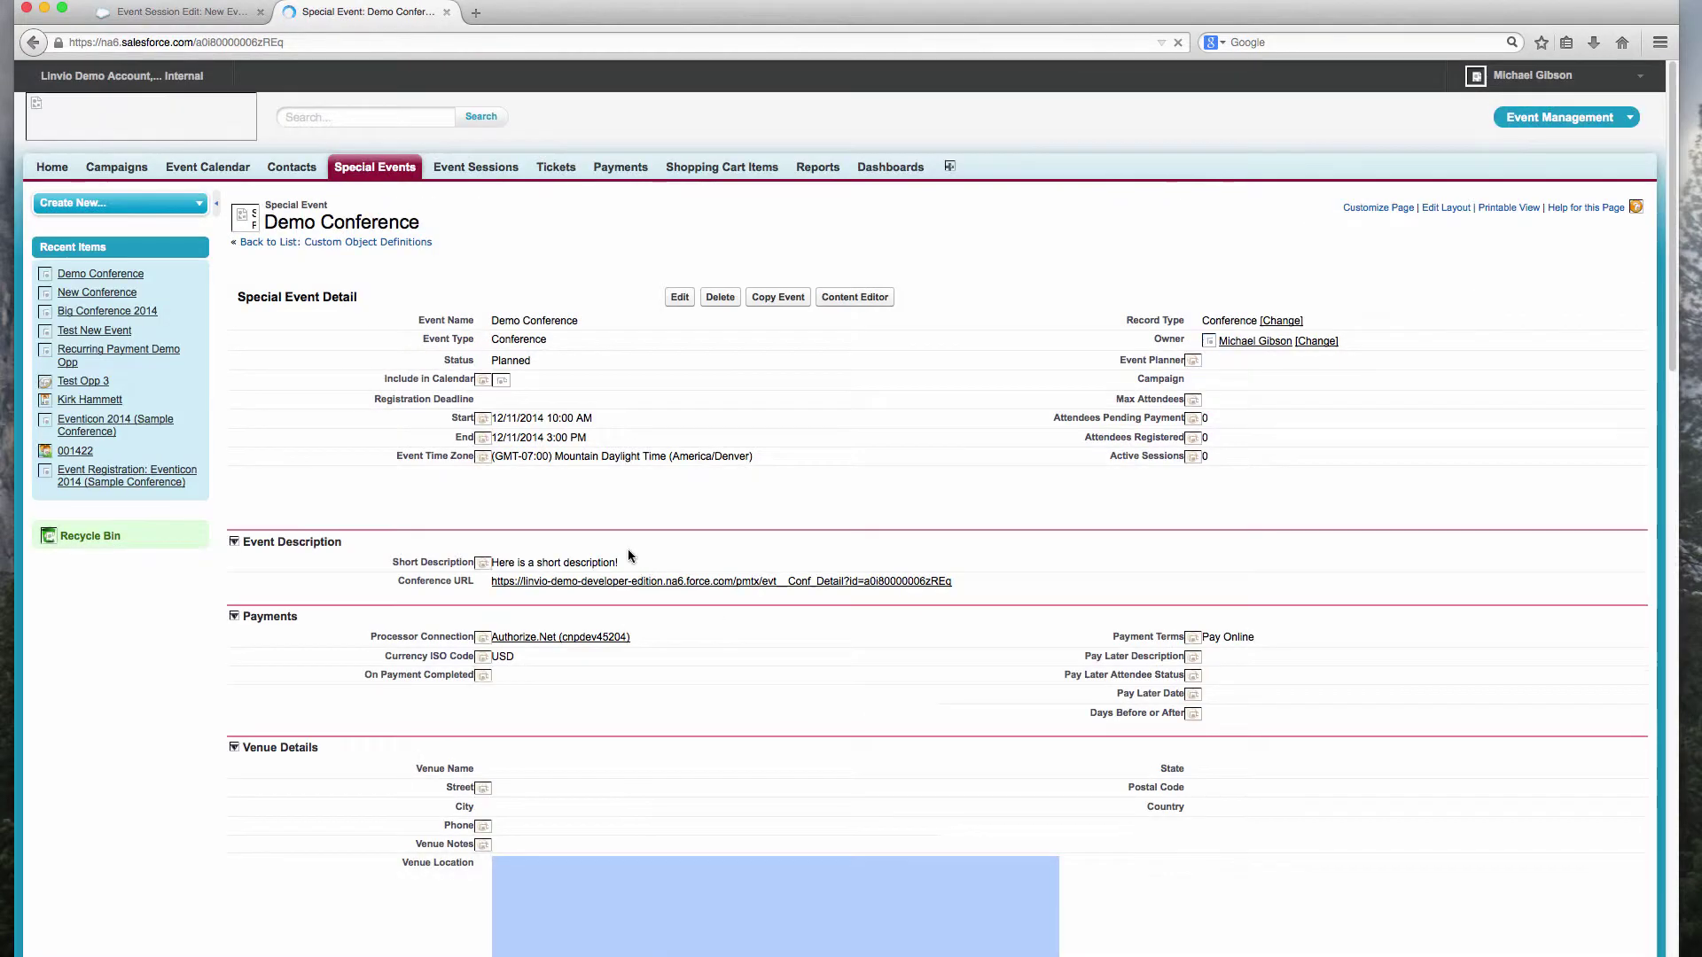
{"action": "scroll", "coordinate": [627, 554], "scroll_direction": "down", "scroll_amount": 20}
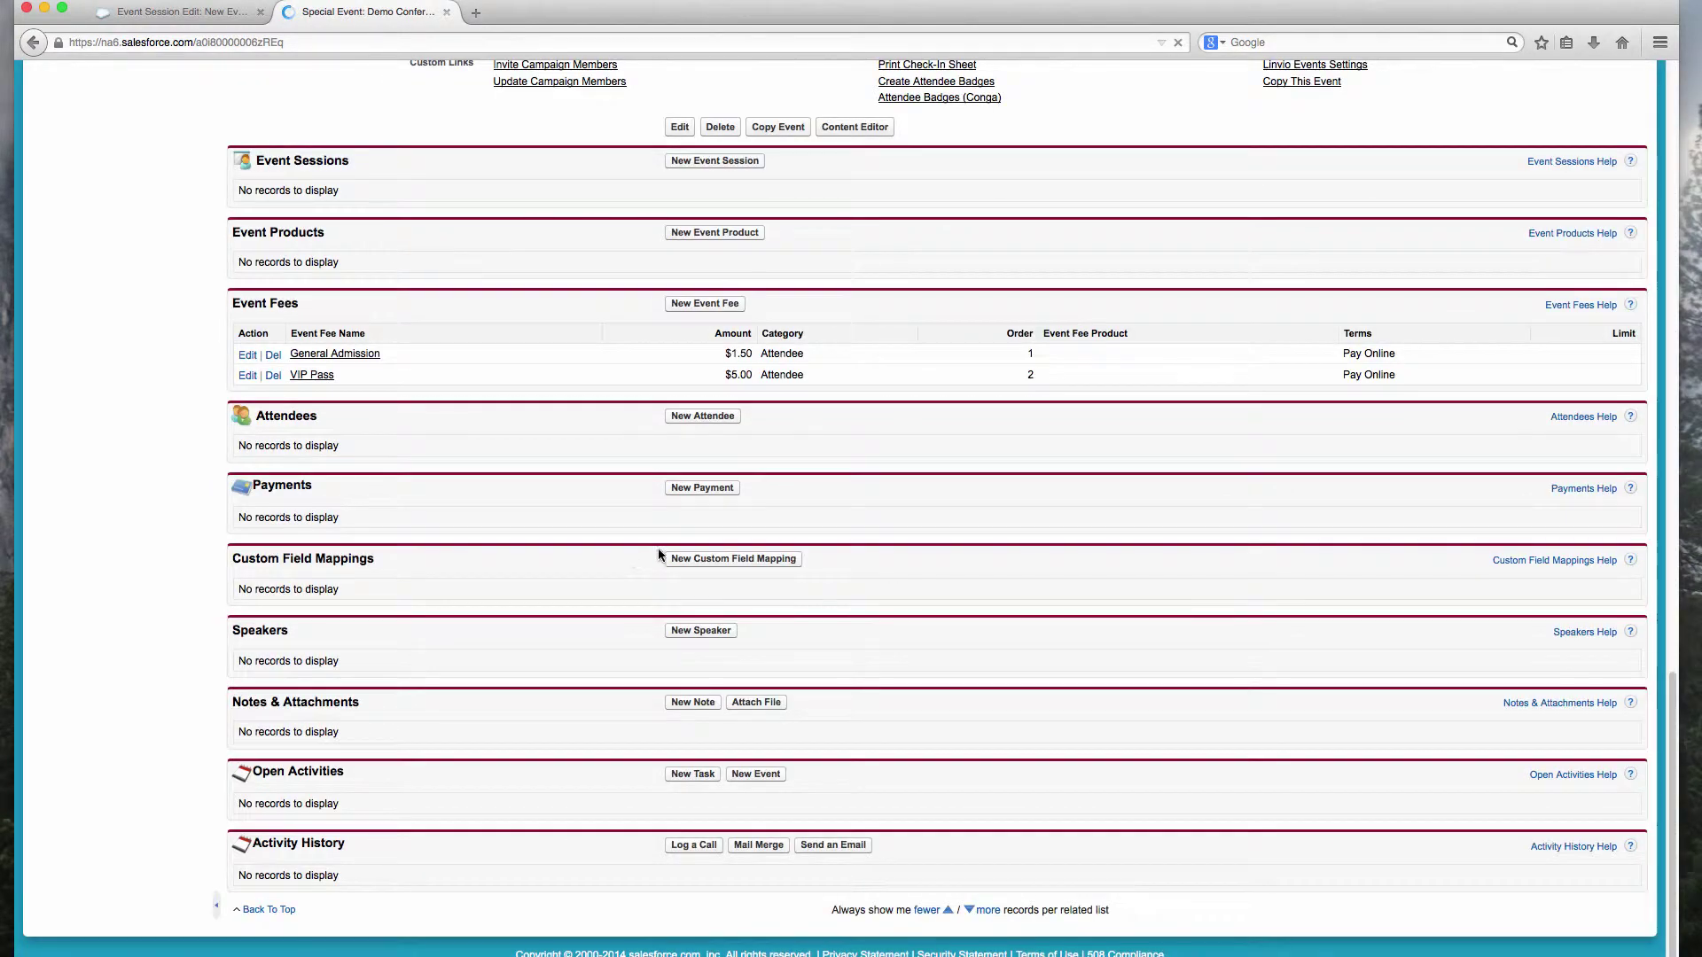
Step: Create a Shirt Size picklist field mapping with order 1 on the Attendee object
{"action": "left_click", "coordinate": [725, 562]}
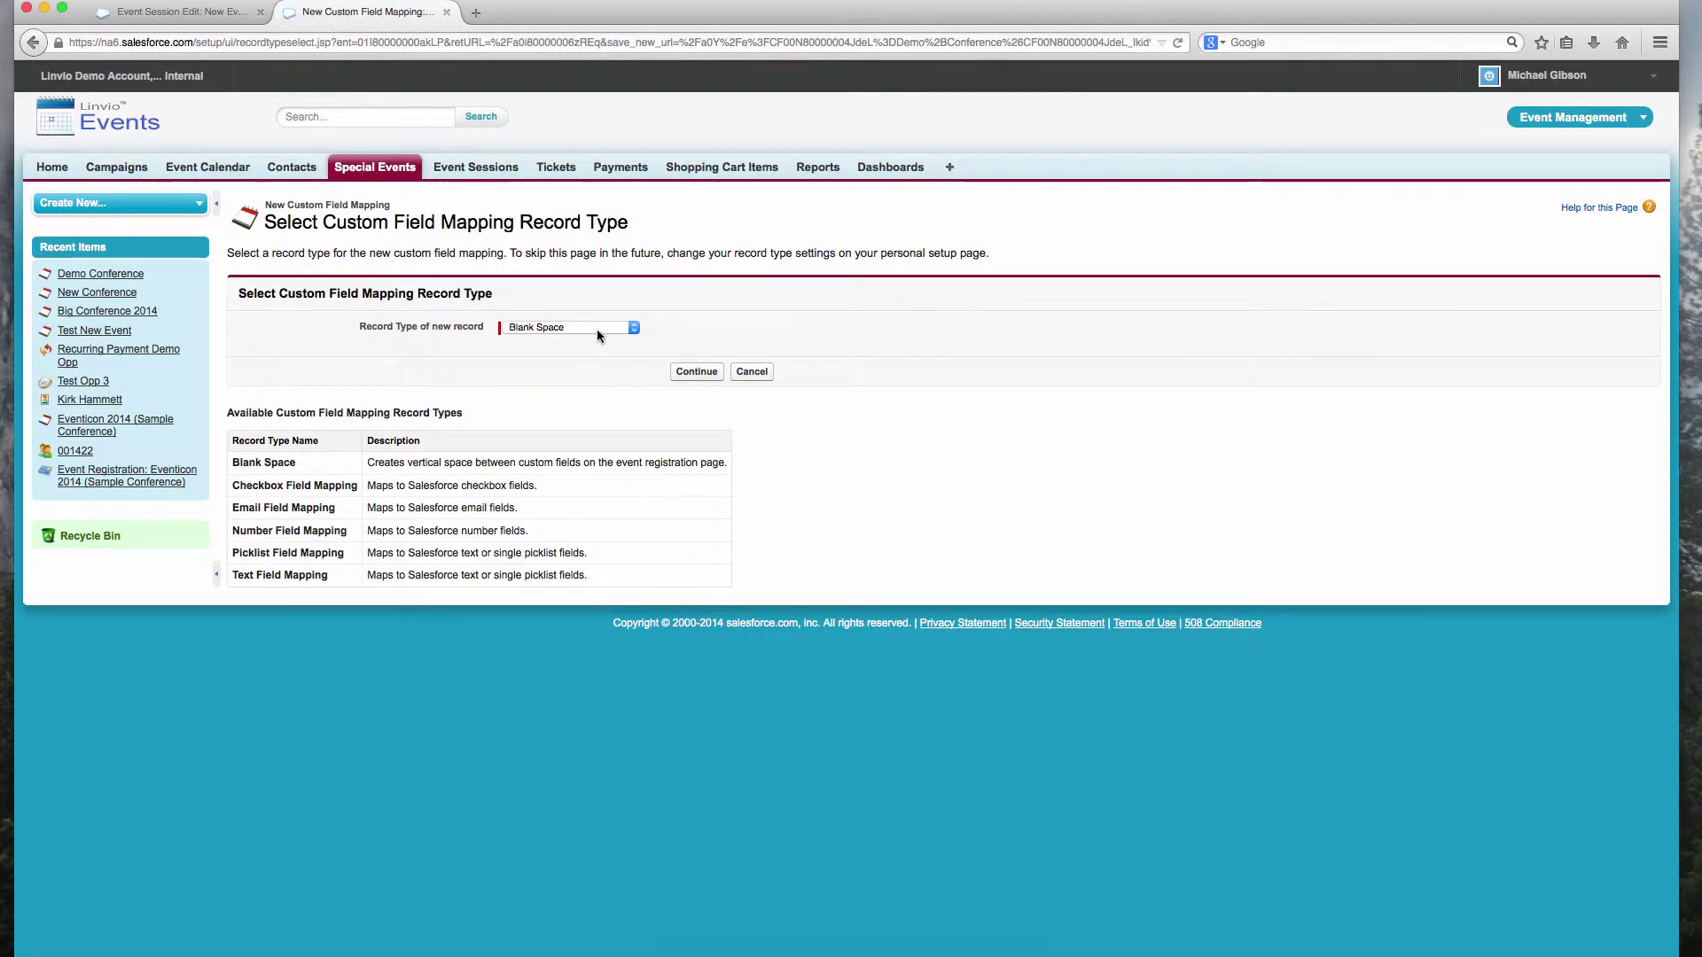
{"action": "left_click", "coordinate": [598, 328]}
{"action": "left_click", "coordinate": [697, 372]}
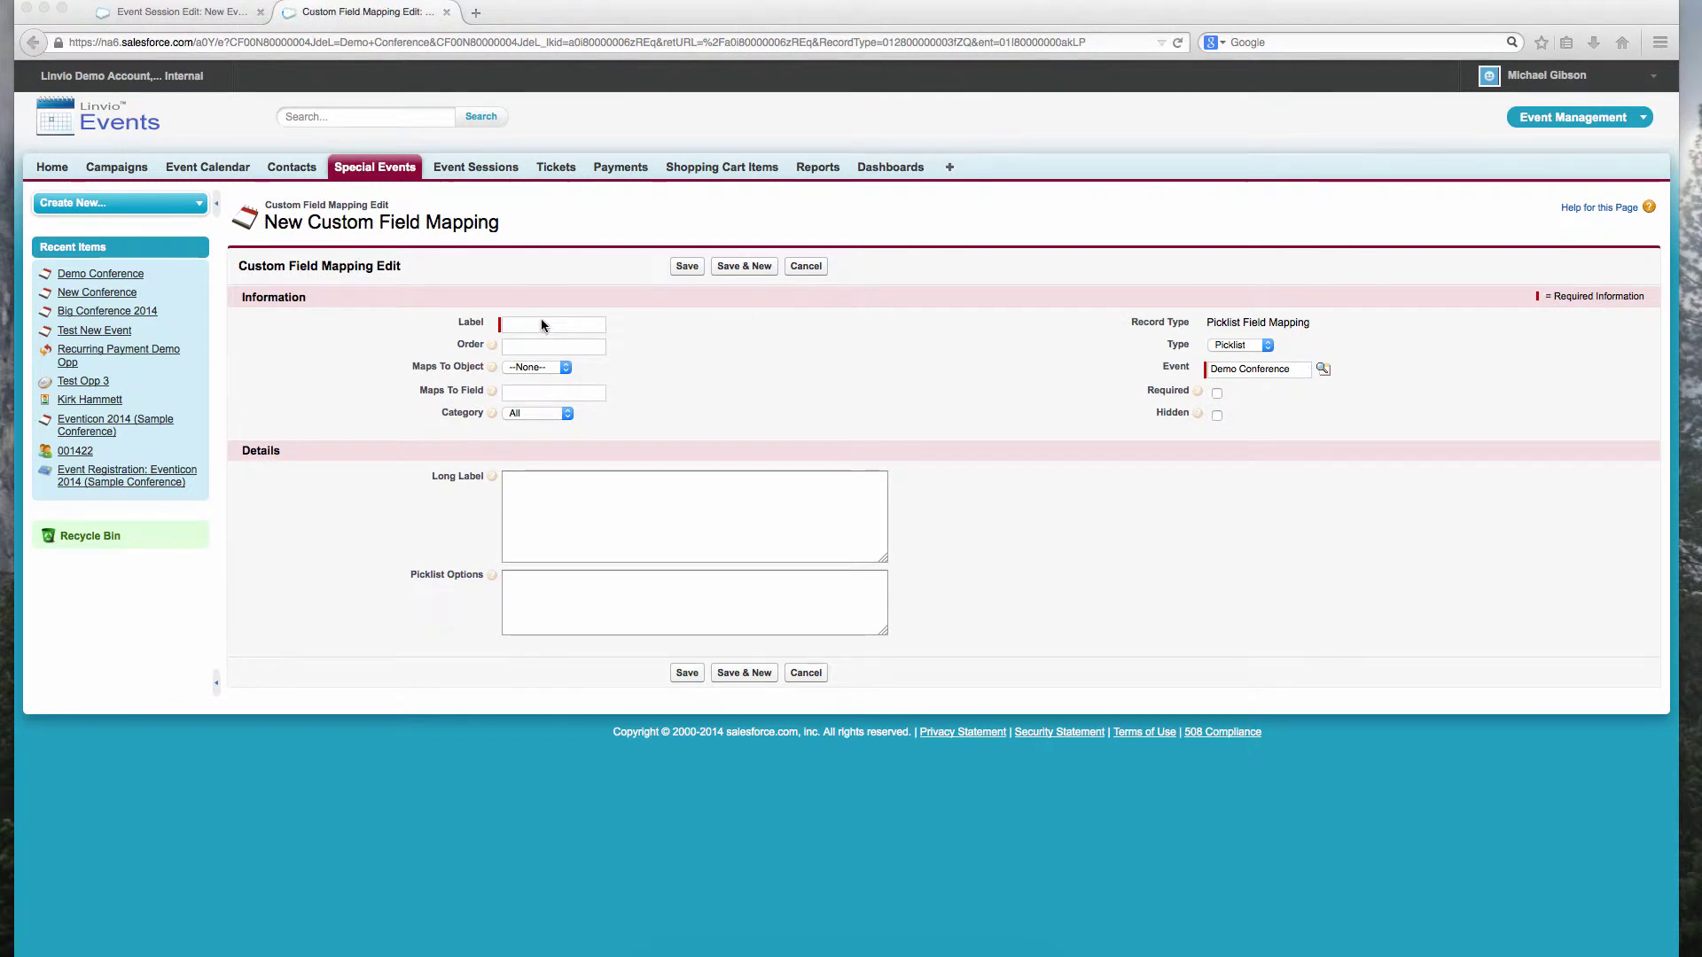
{"action": "left_click", "coordinate": [543, 324]}
{"action": "type", "text": "Sh"}
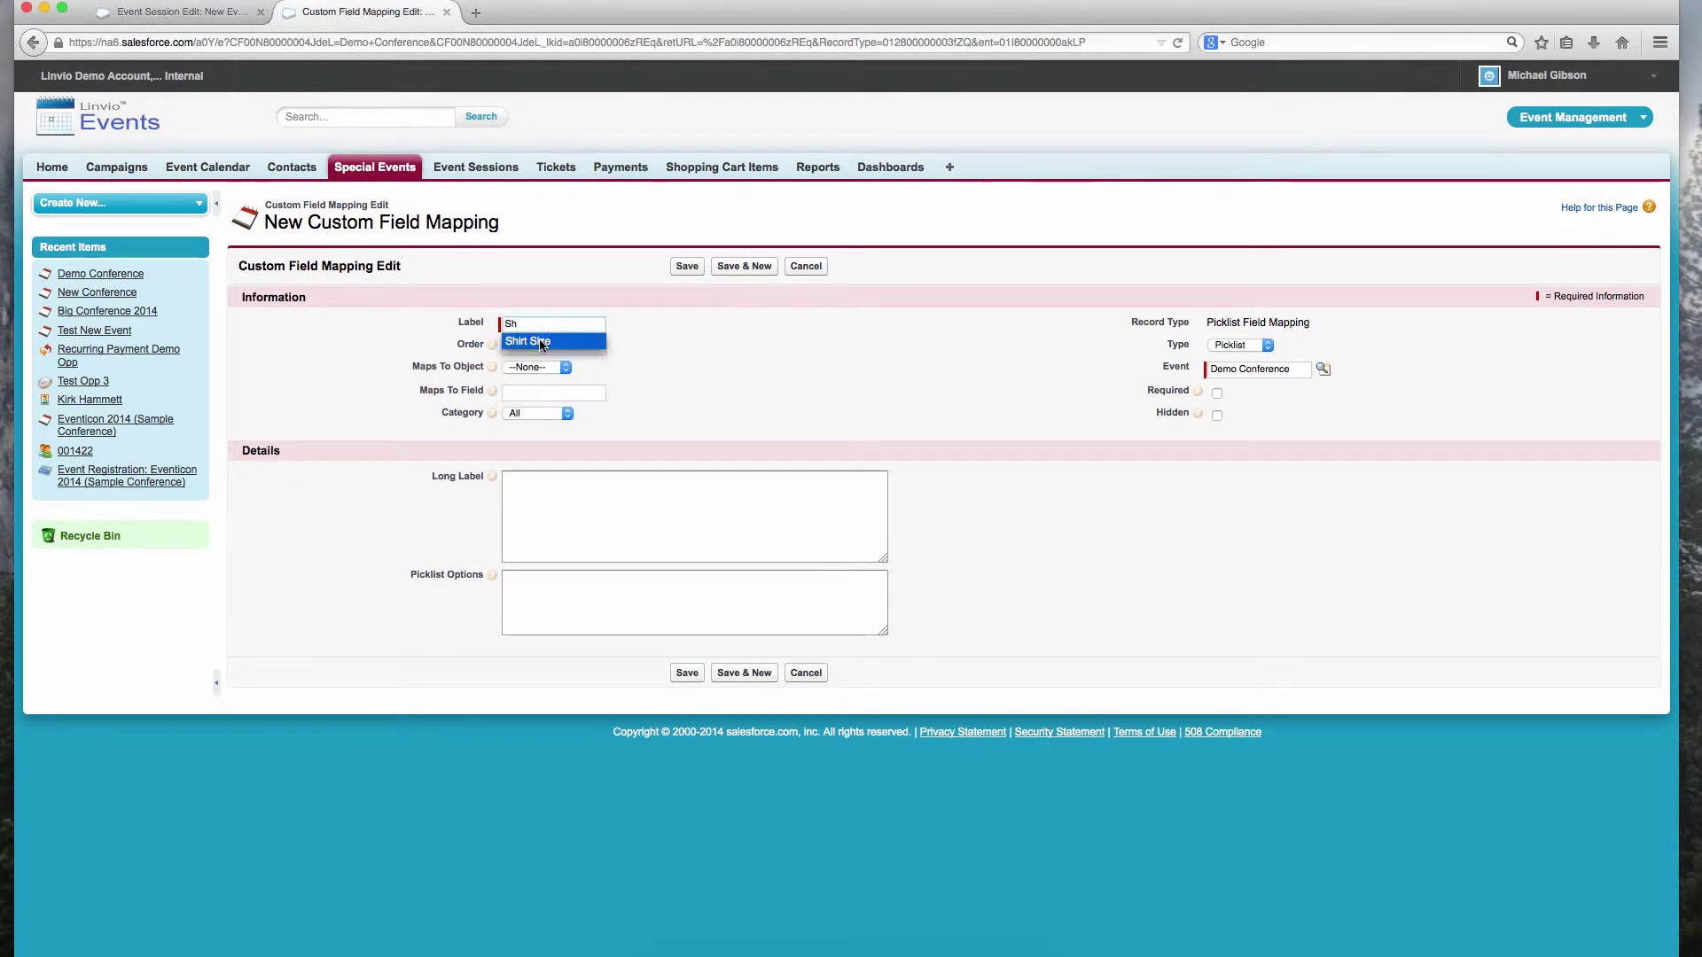
{"action": "left_click", "coordinate": [540, 342]}
{"action": "left_click", "coordinate": [540, 346]}
{"action": "type", "text": "1"}
{"action": "left_click", "coordinate": [537, 368]}
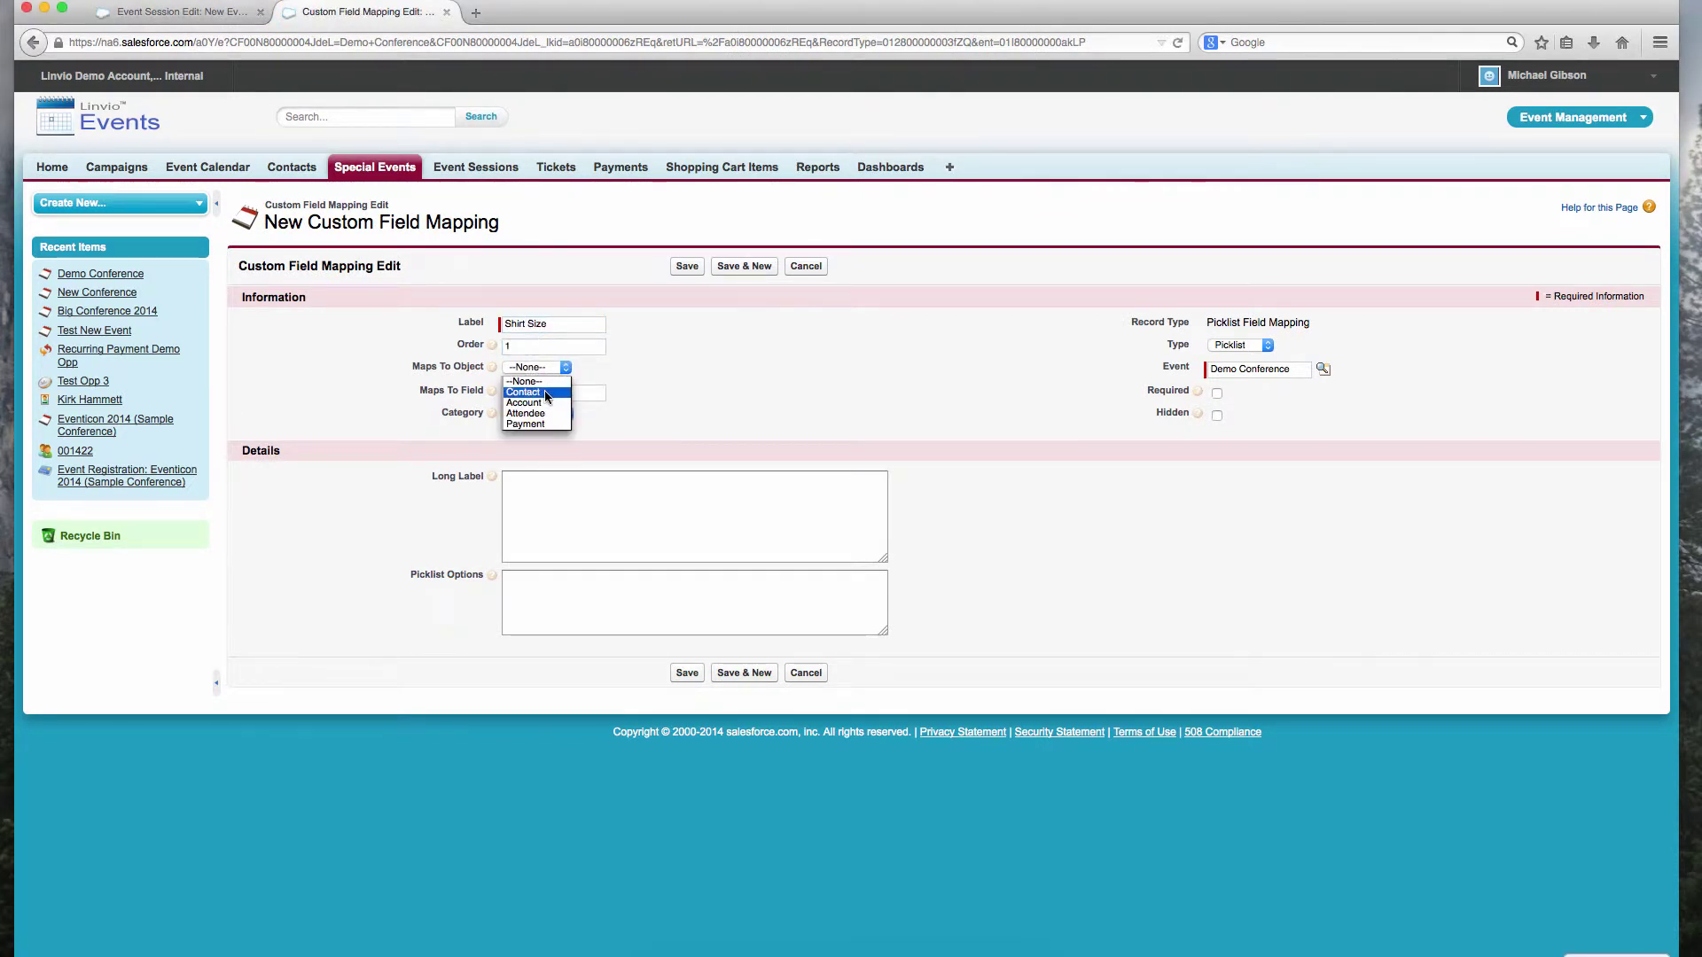
{"action": "left_click", "coordinate": [537, 404]}
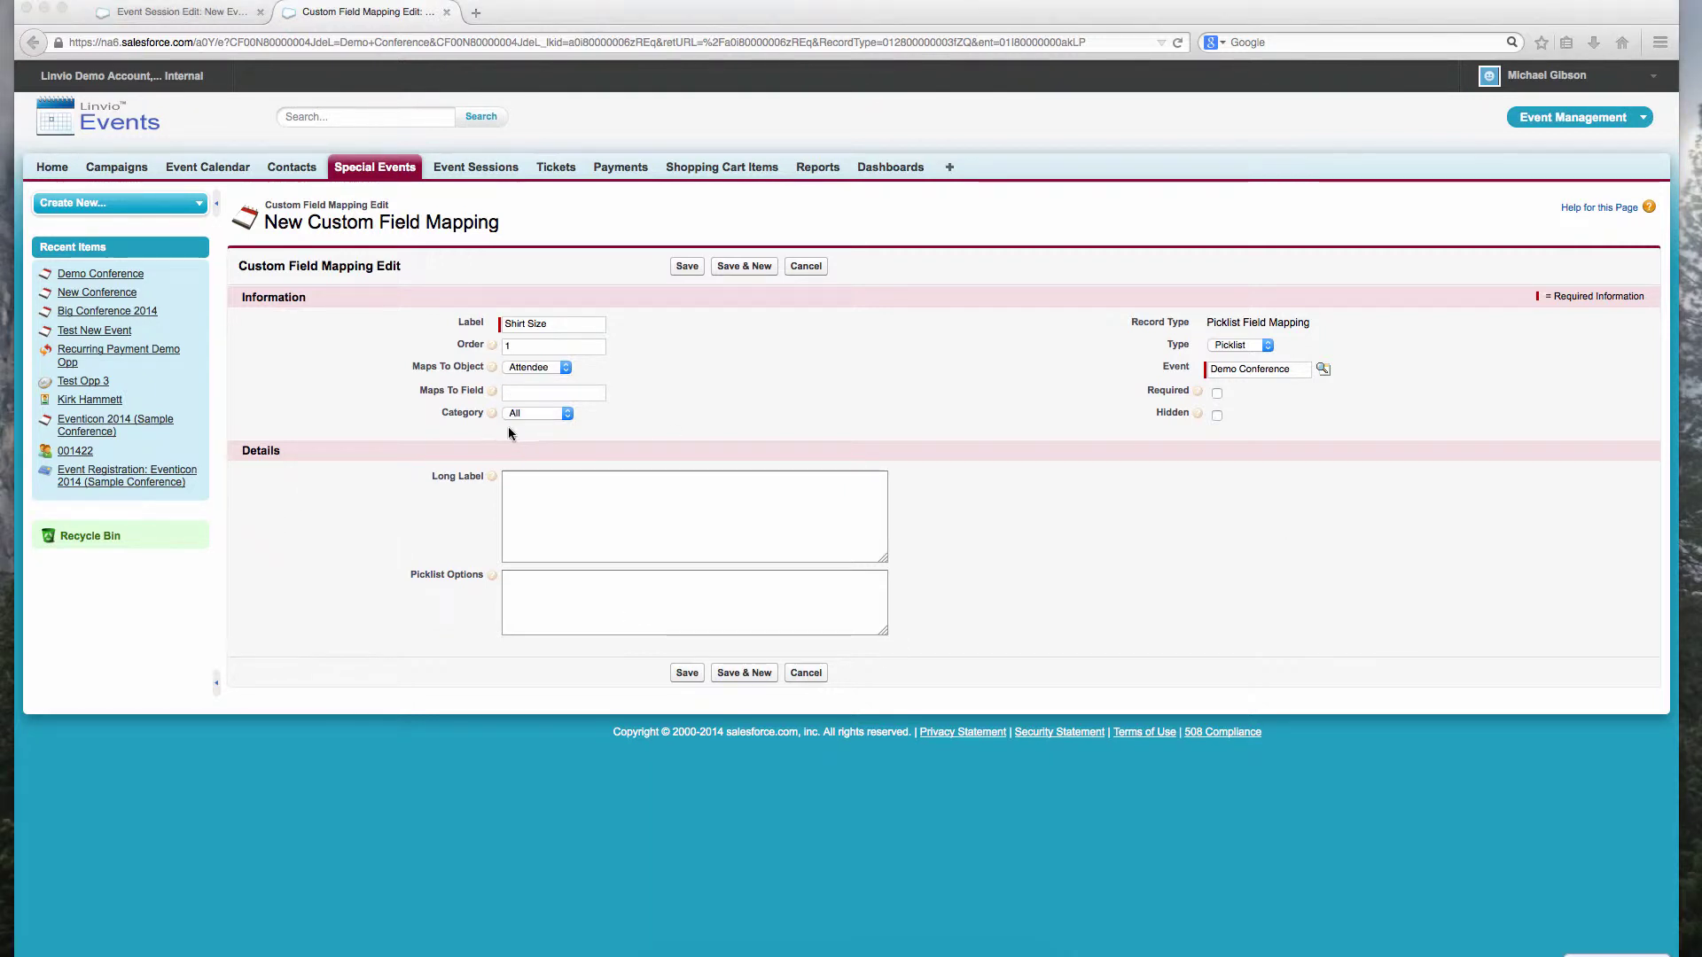
Step: Give it options Small, Medium, Large, X-Large and map it to the attendee shirt-size field
{"action": "left_click", "coordinate": [582, 597]}
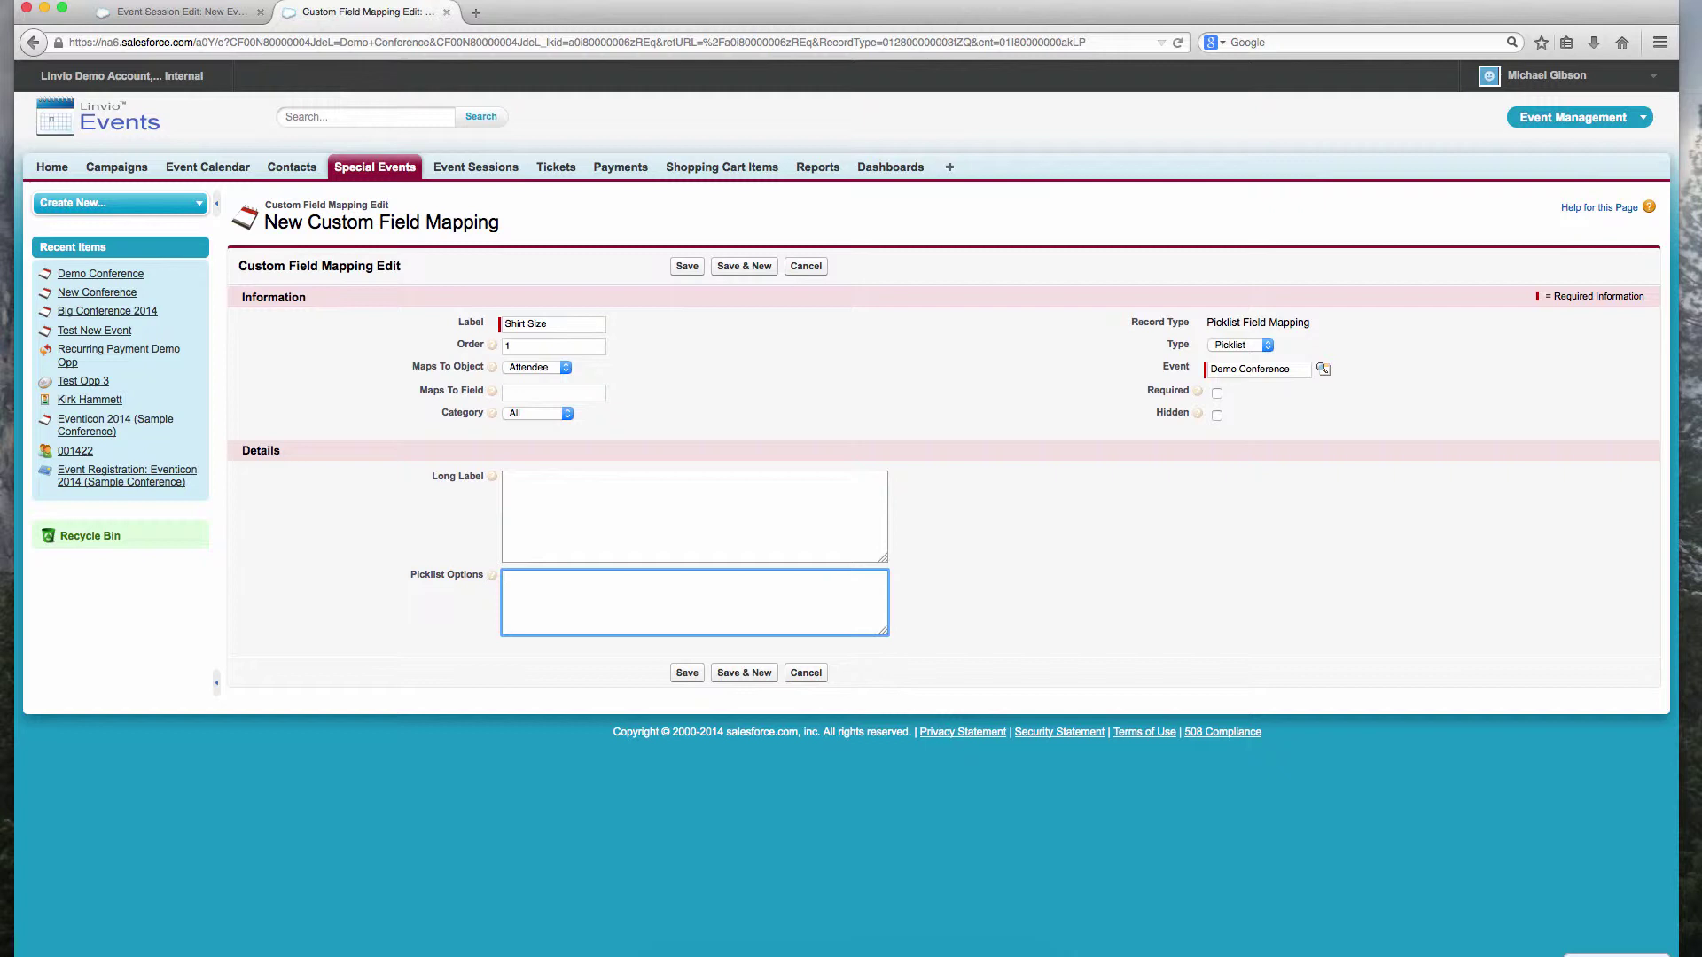
{"action": "type", "text": "Small"}
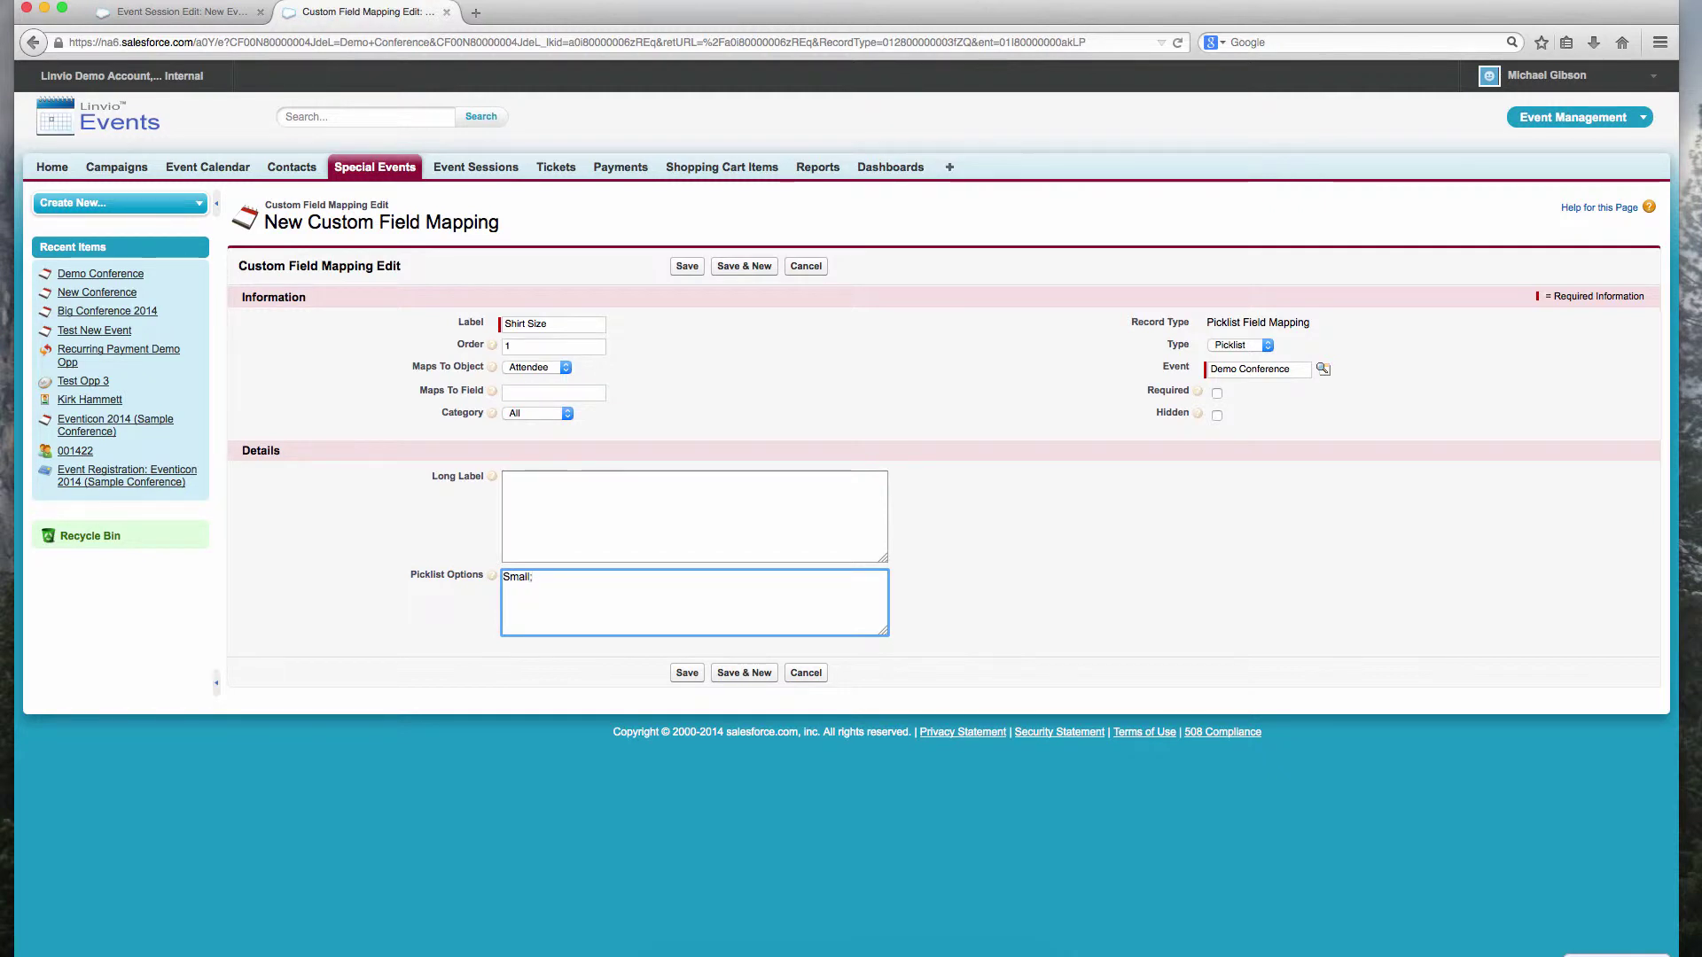
{"action": "type", "text": ";Medium;Large;X-Large"}
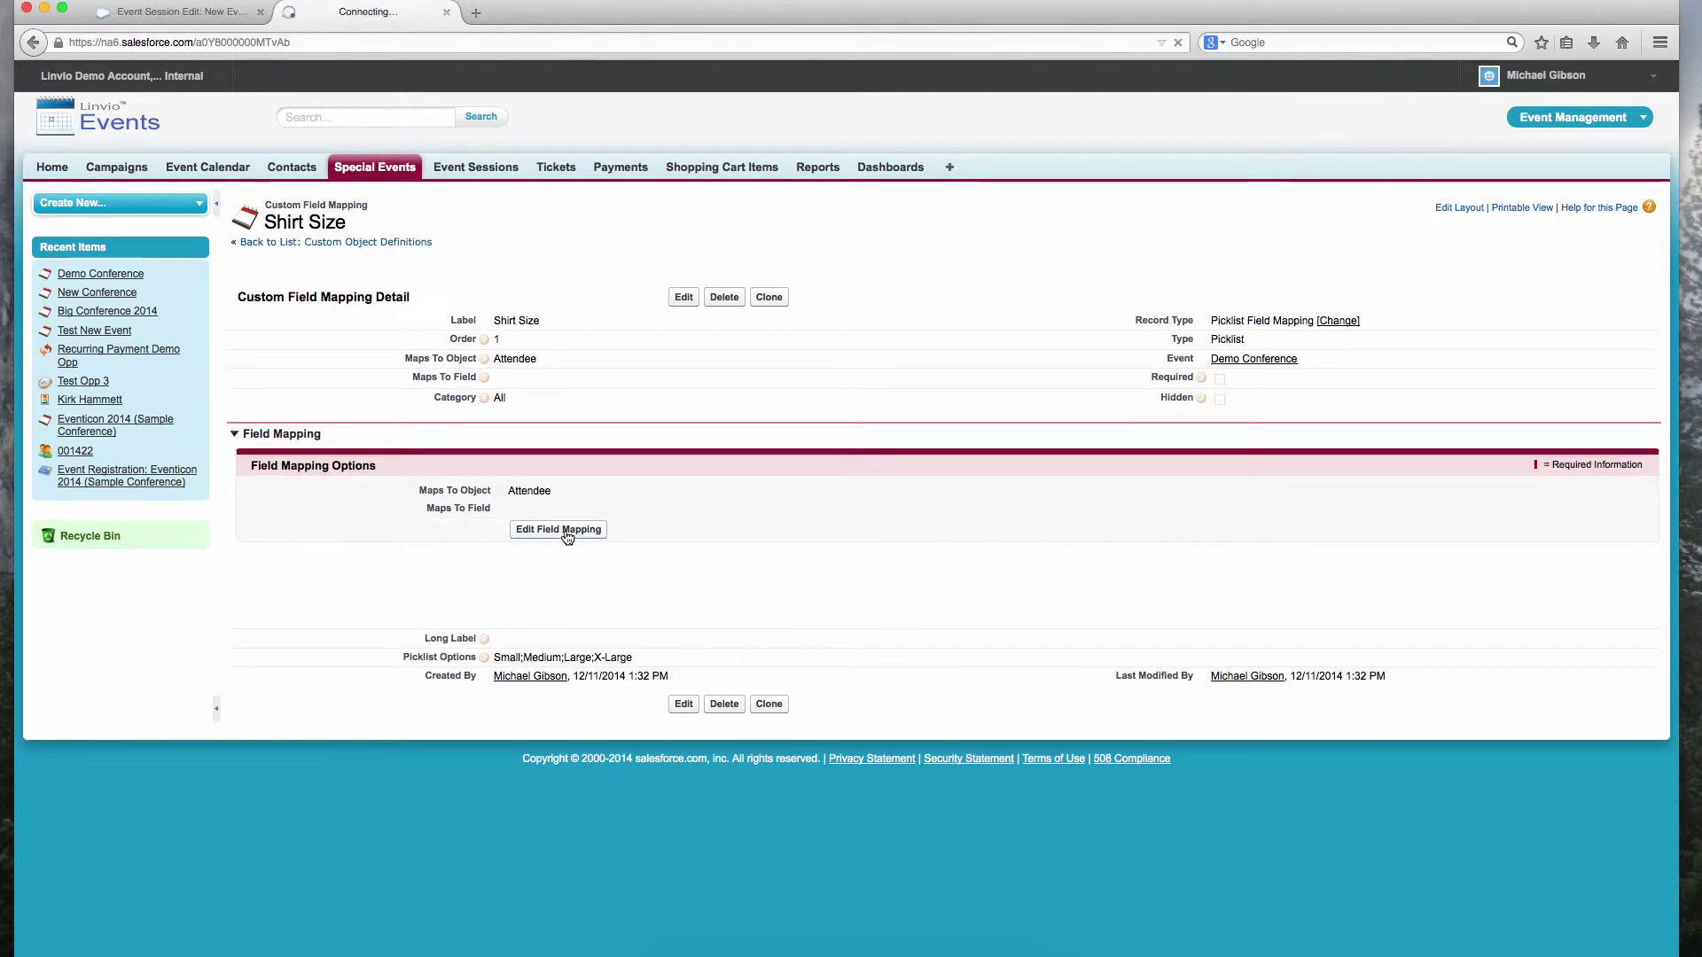
{"action": "left_click", "coordinate": [567, 532]}
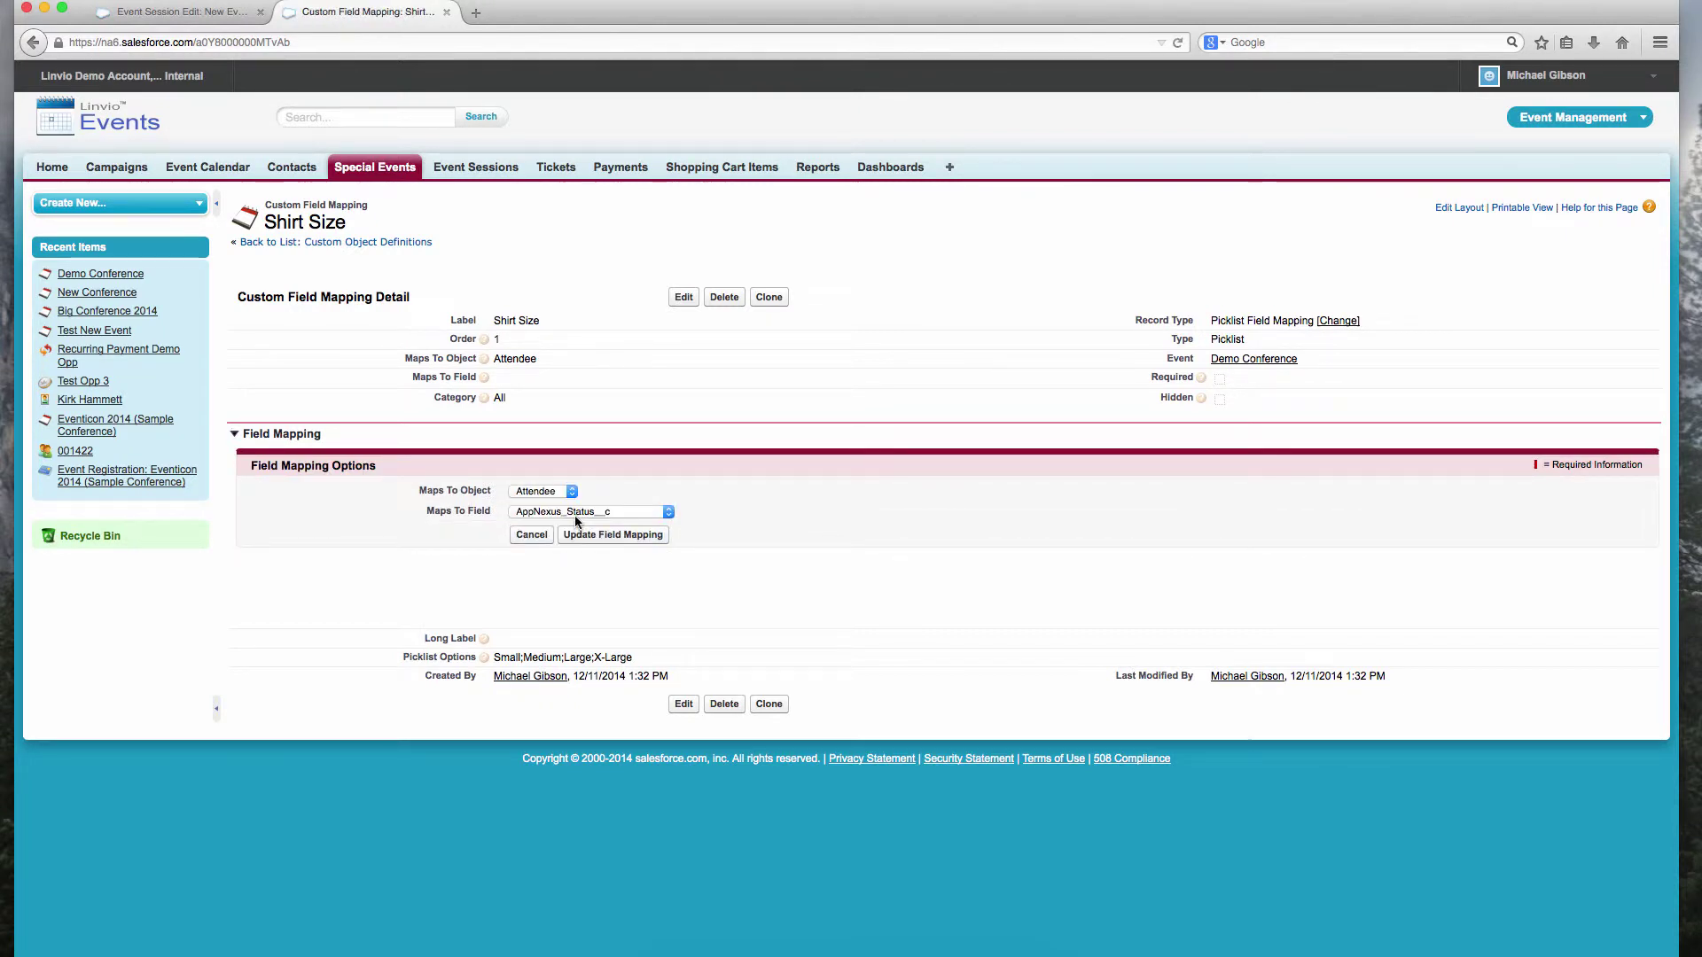
{"action": "left_click", "coordinate": [579, 512]}
{"action": "left_click", "coordinate": [542, 569]}
{"action": "left_click", "coordinate": [613, 535]}
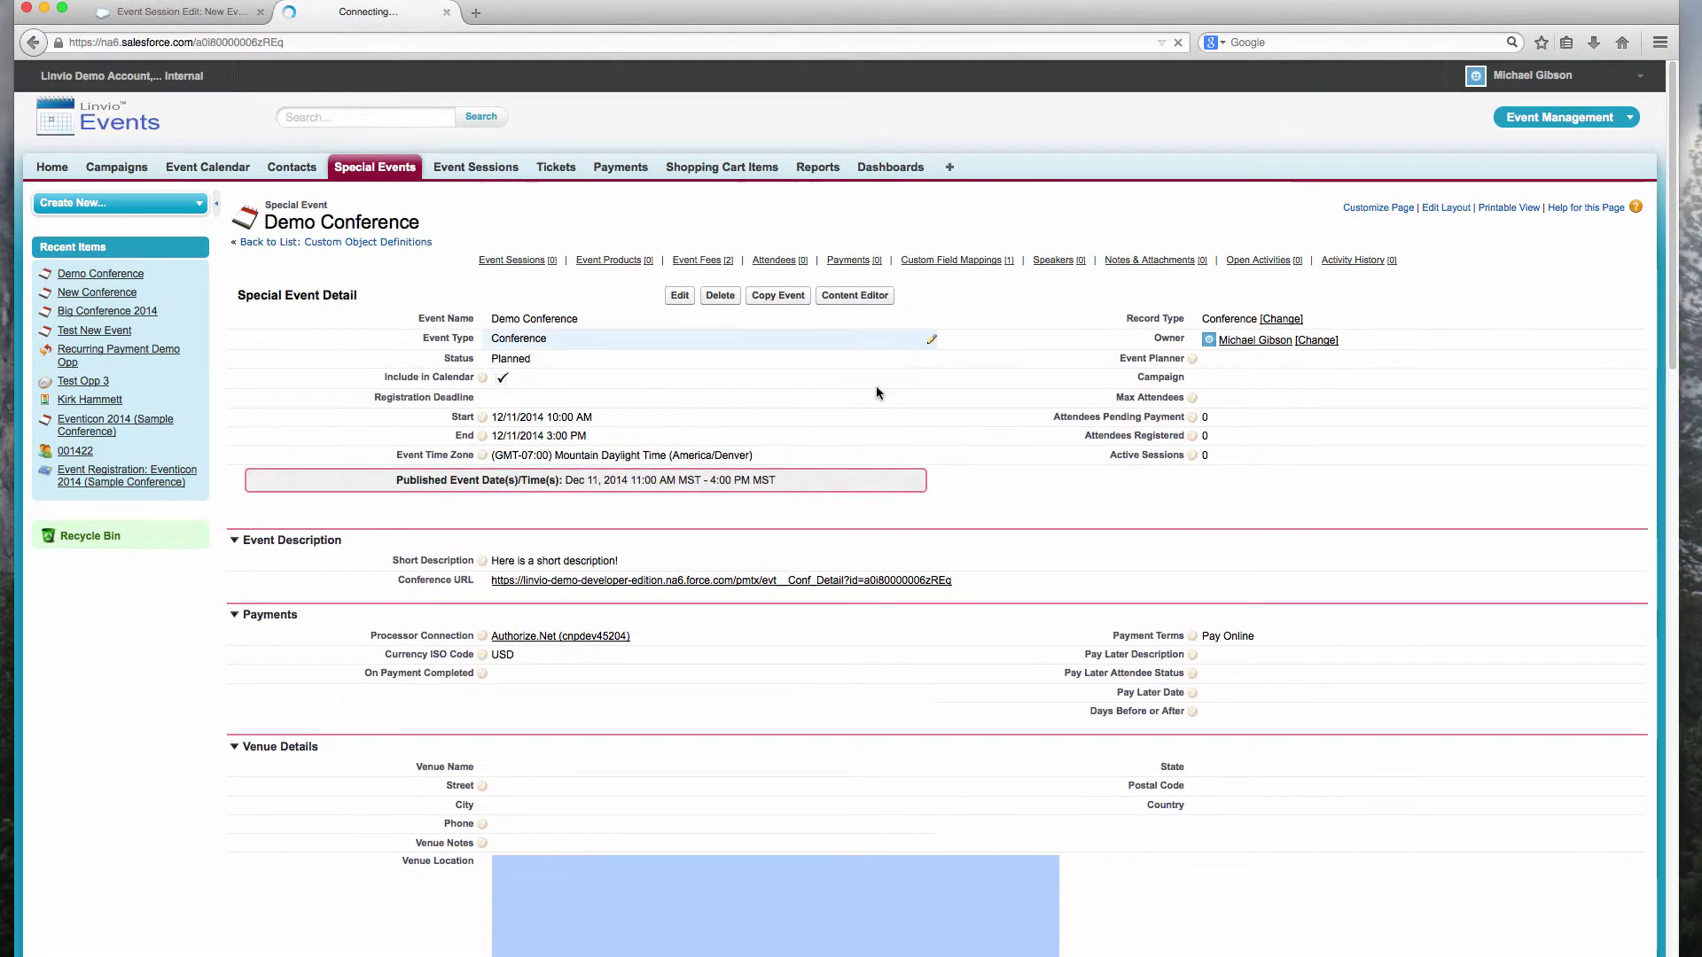
Step: Start a new Main Session event session with start and end dates of December 11
{"action": "left_click", "coordinate": [548, 266]}
{"action": "left_click", "coordinate": [715, 139]}
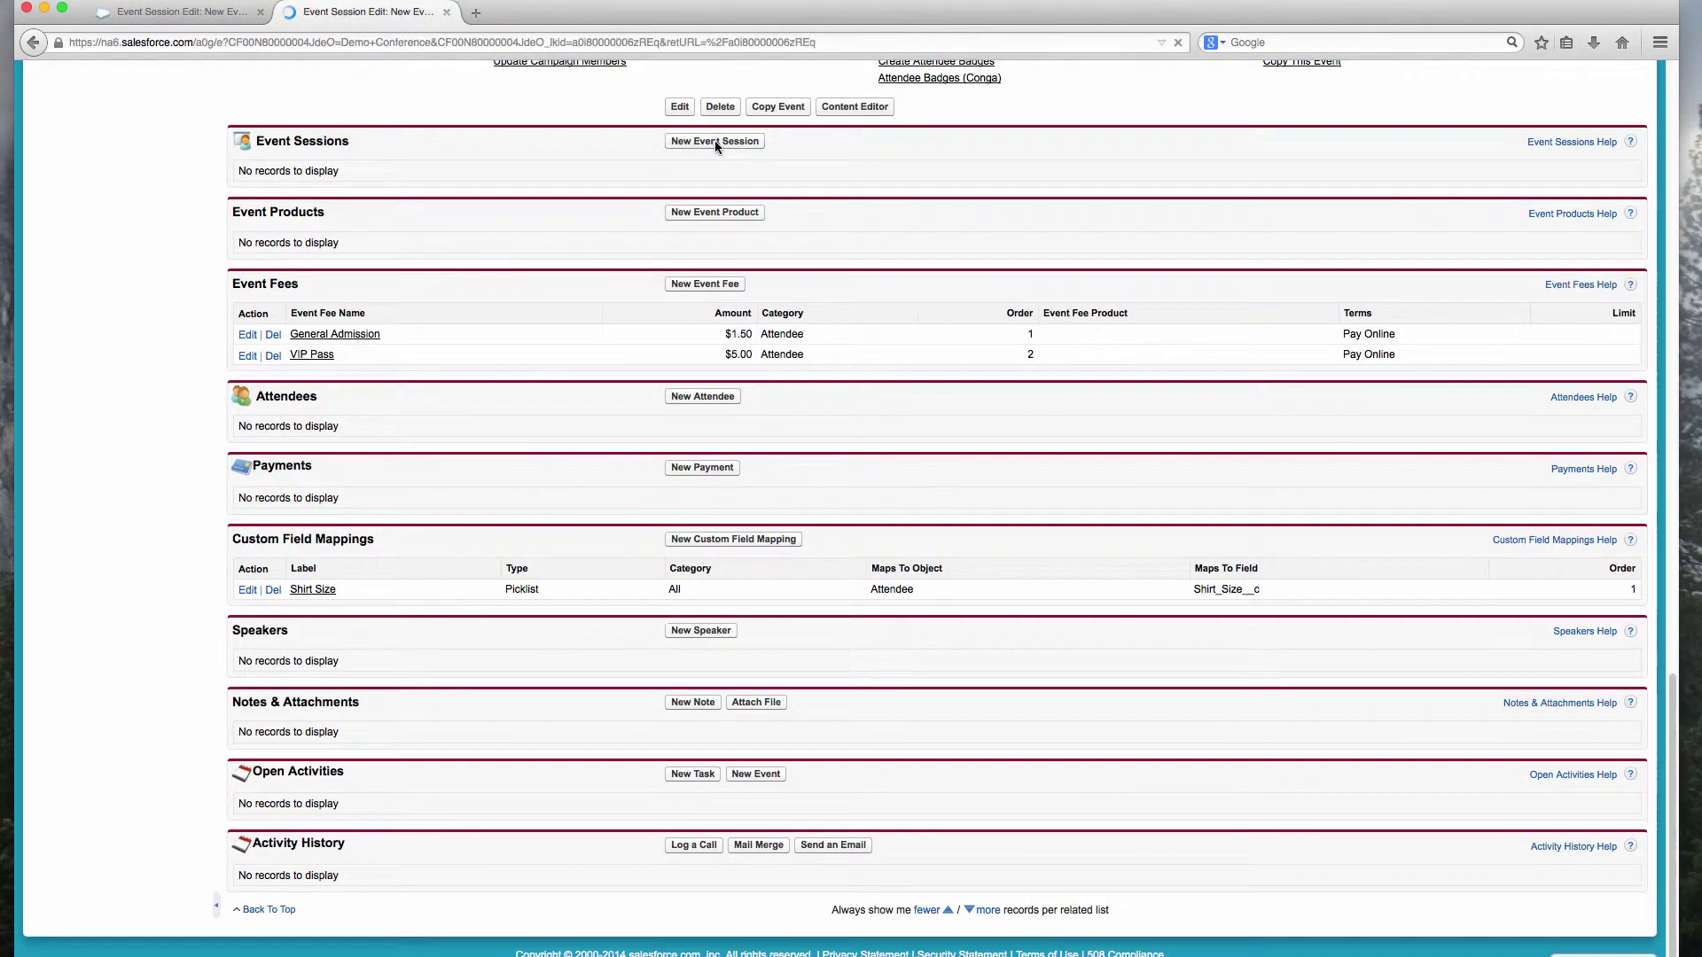
{"action": "key", "text": "Down"}
{"action": "left_click", "coordinate": [532, 508]}
{"action": "left_click", "coordinate": [550, 415]}
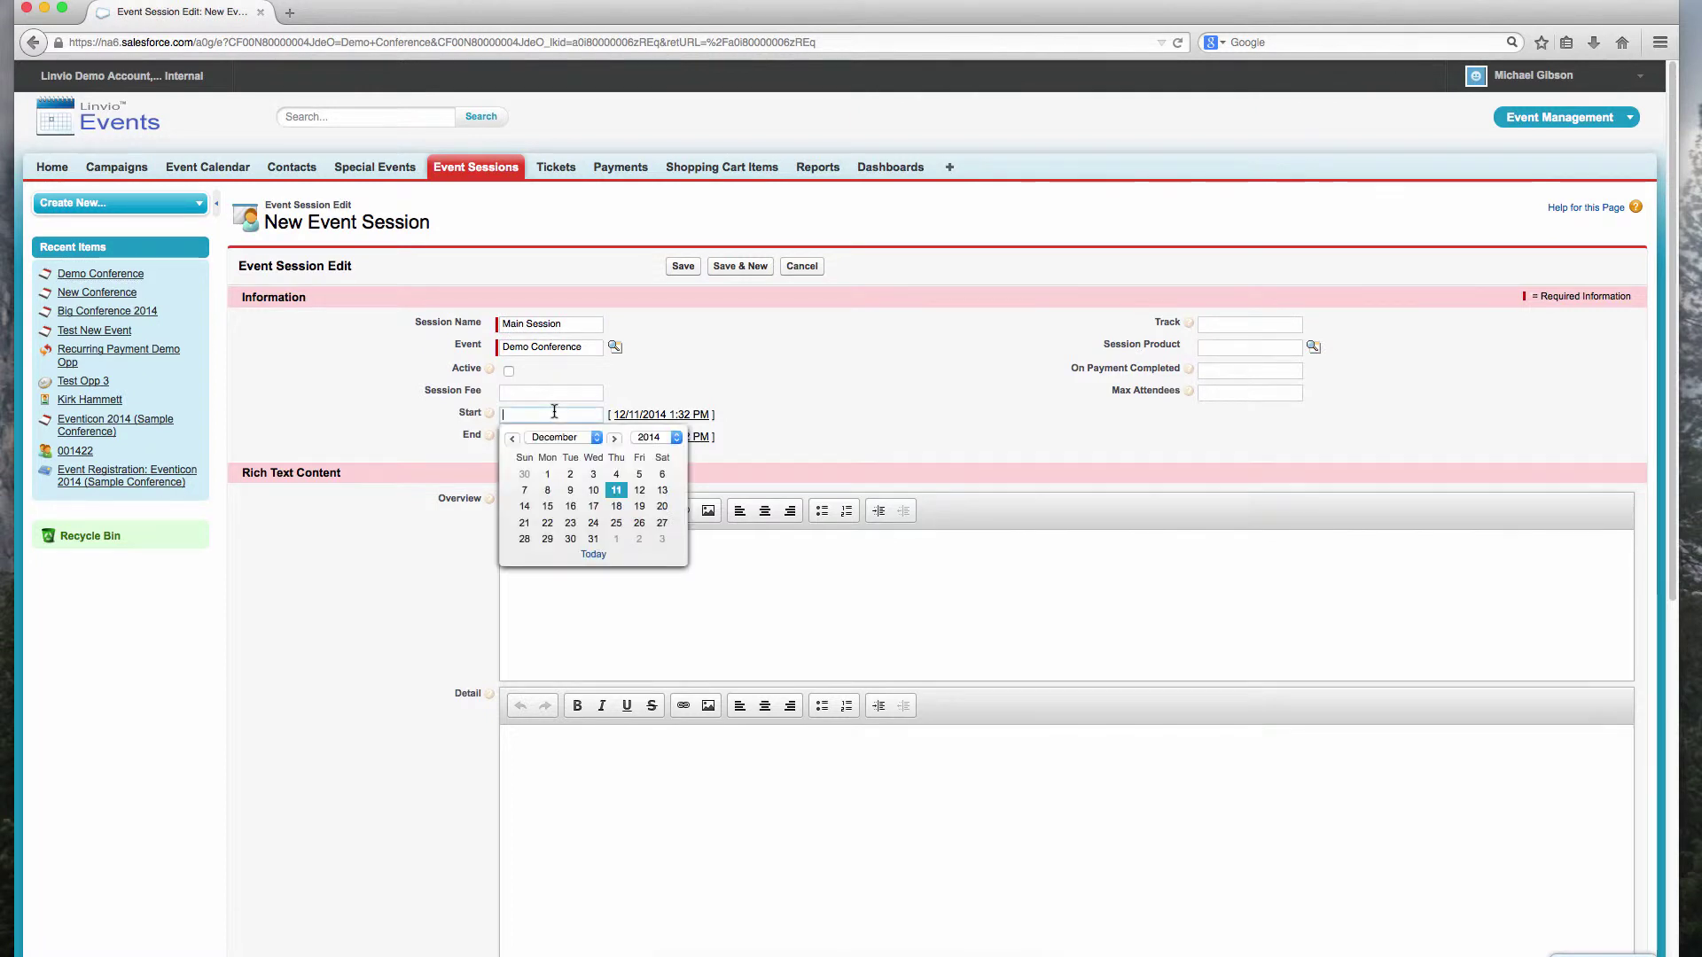
{"action": "left_click", "coordinate": [617, 492]}
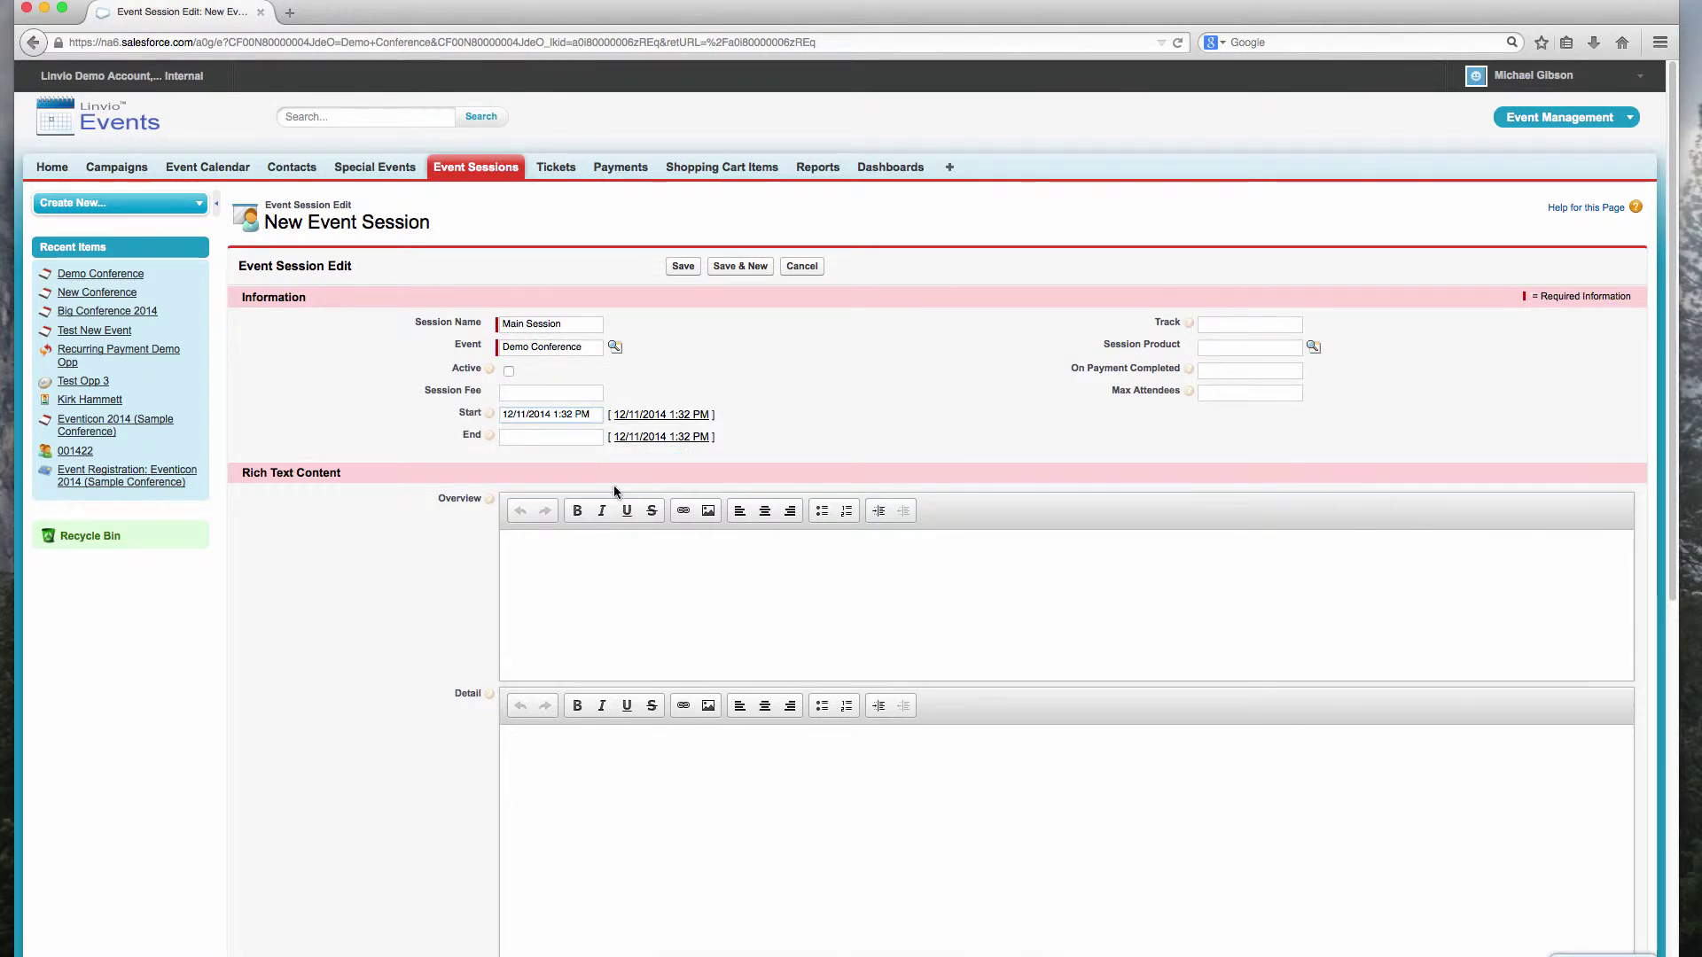
{"action": "left_click", "coordinate": [594, 435]}
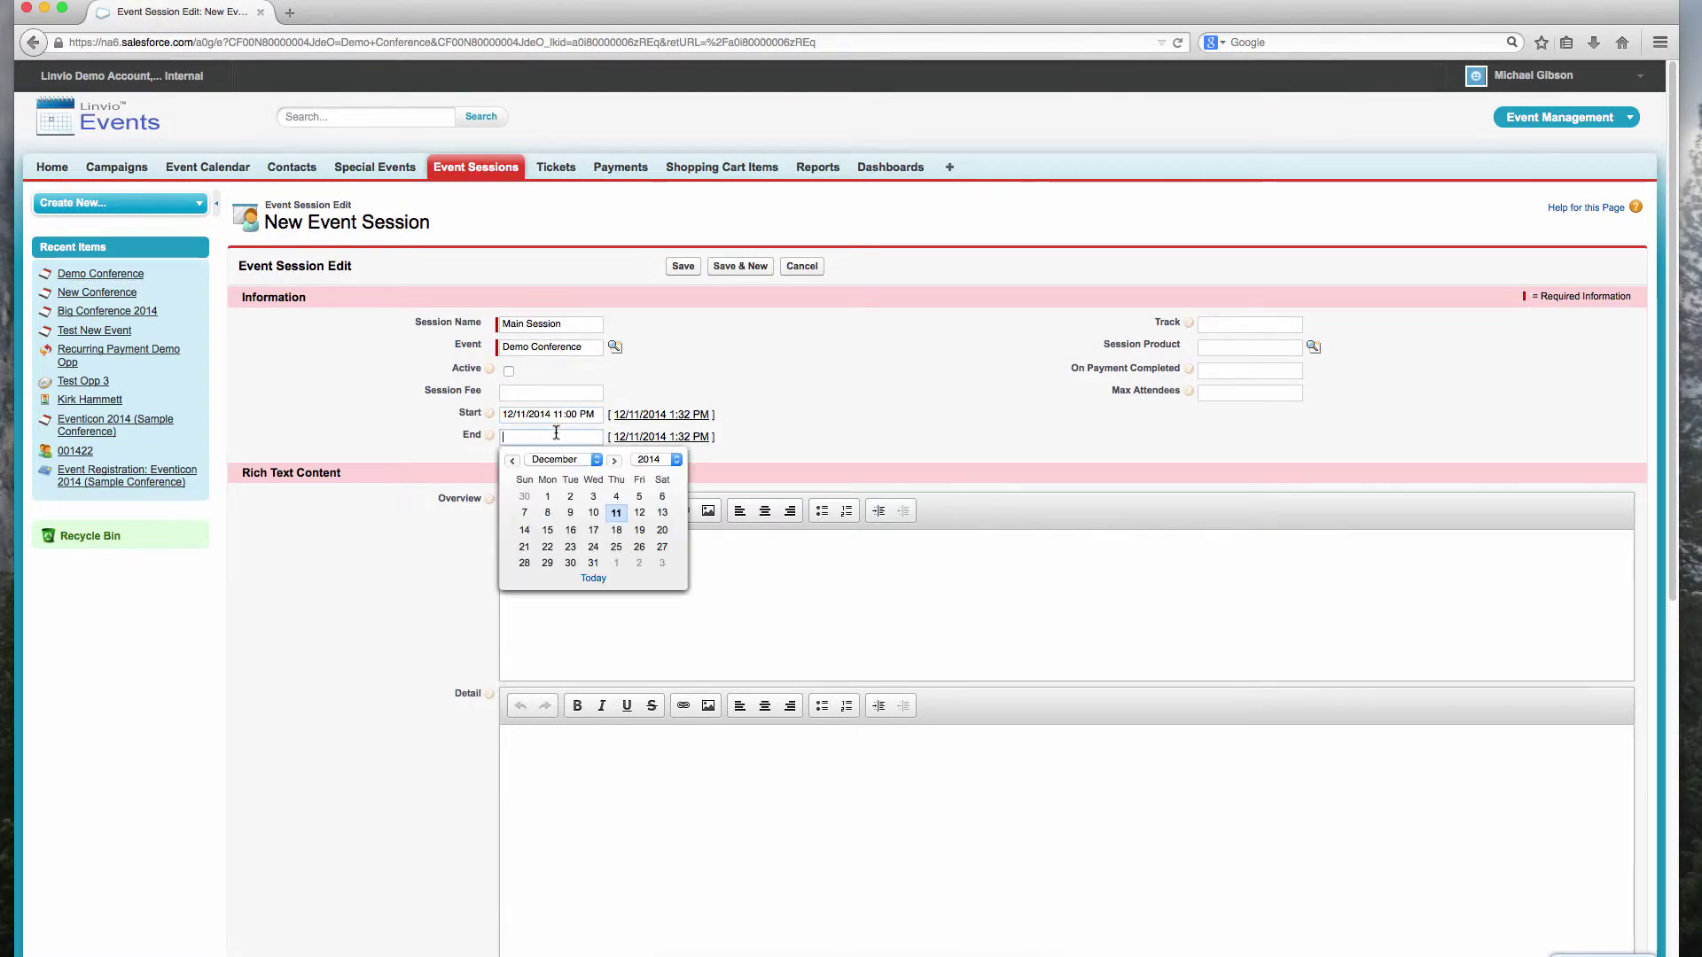
{"action": "left_click", "coordinate": [614, 516]}
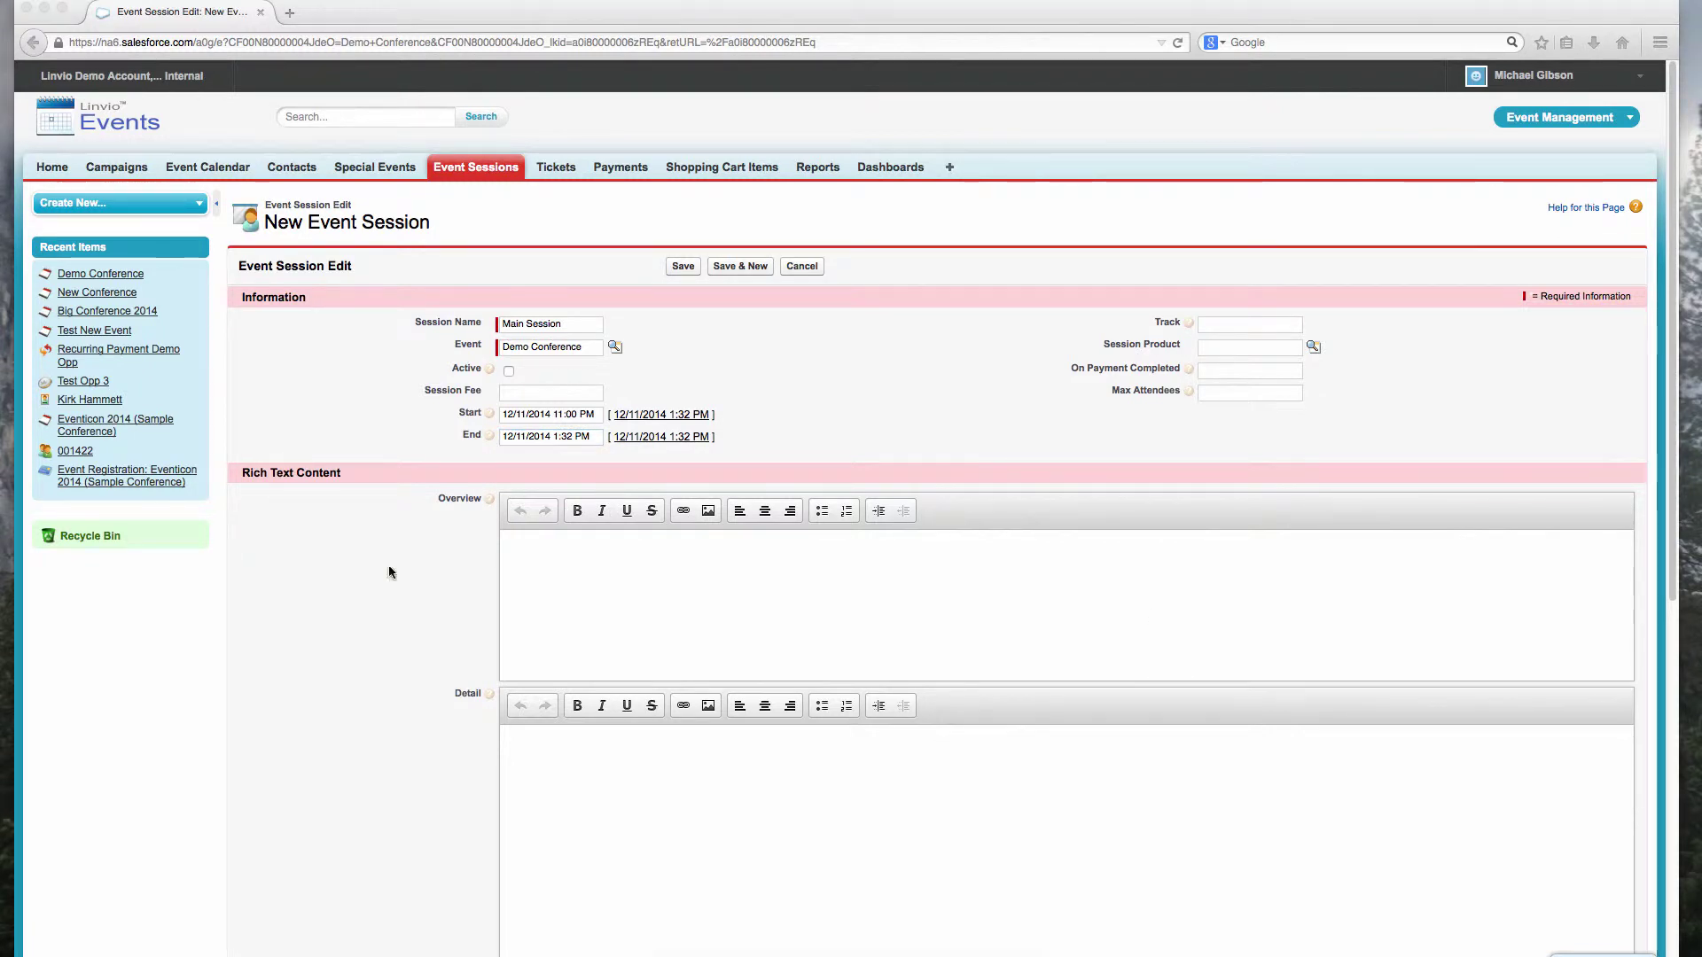
Step: Correct the end time, set 50 max attendees, add overview and detail text, and save
{"action": "left_click", "coordinate": [592, 438]}
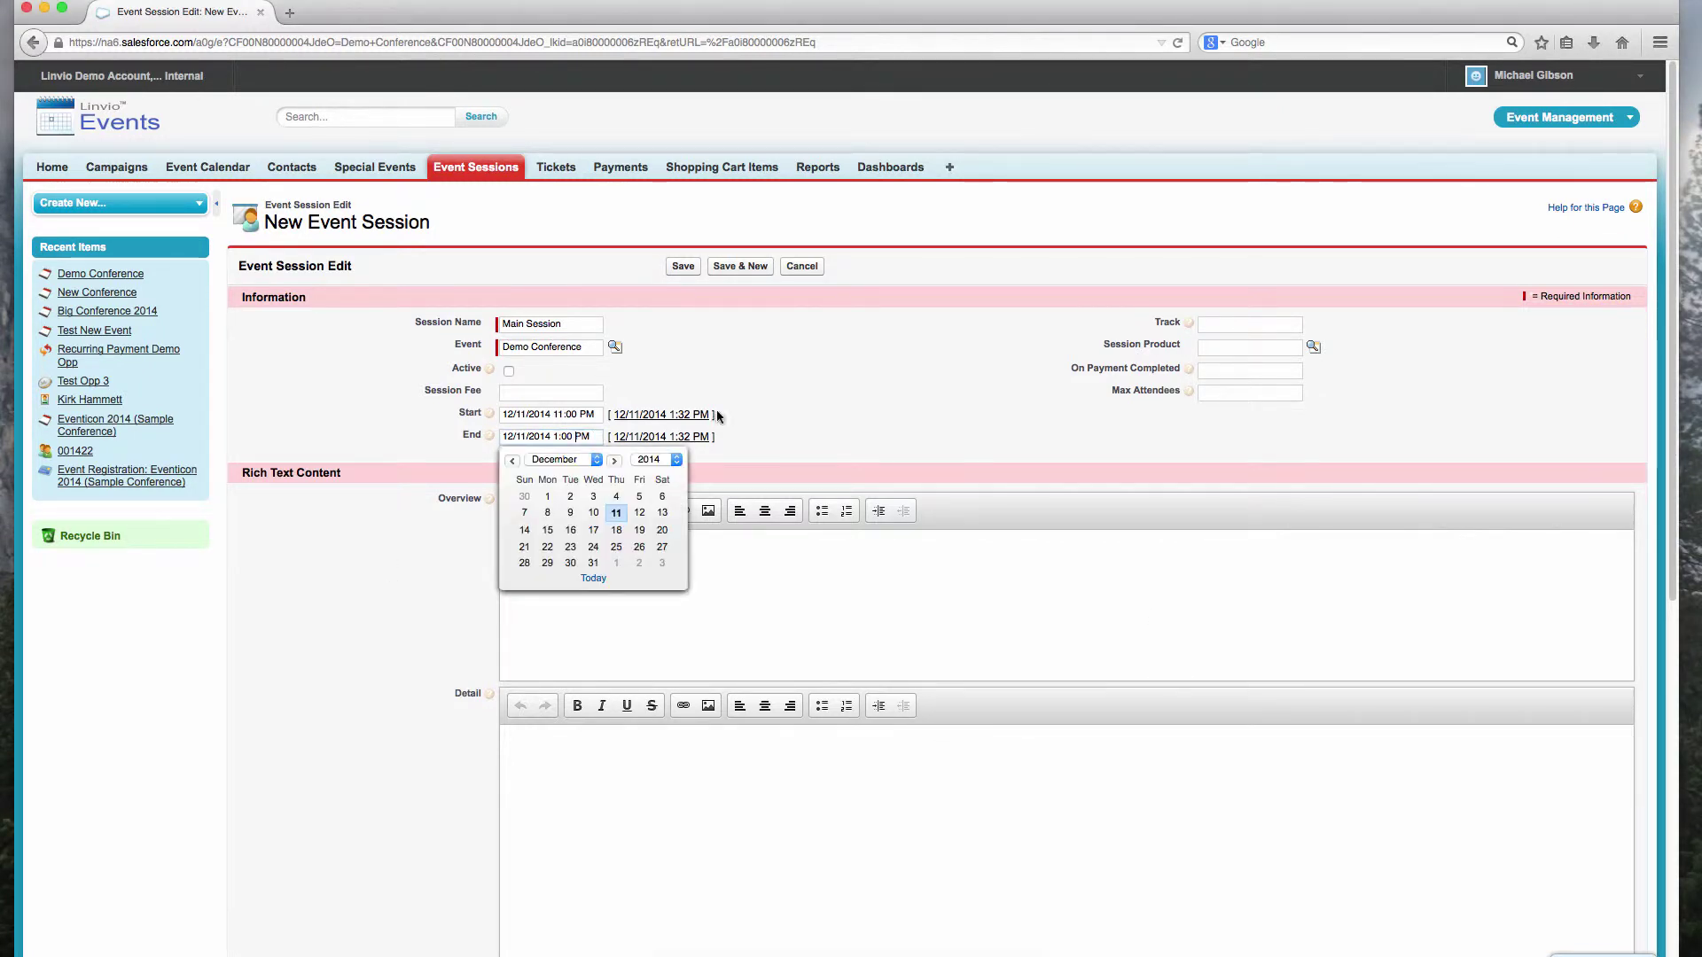
{"action": "key", "text": "BackSpace"}
{"action": "key", "text": "BackSpace"}
{"action": "key", "text": "BackSpace"}
{"action": "key", "text": "BackSpace"}
{"action": "key", "text": "BackSpace"}
{"action": "type", "text": "00 PM"}
{"action": "left_click", "coordinate": [842, 381]}
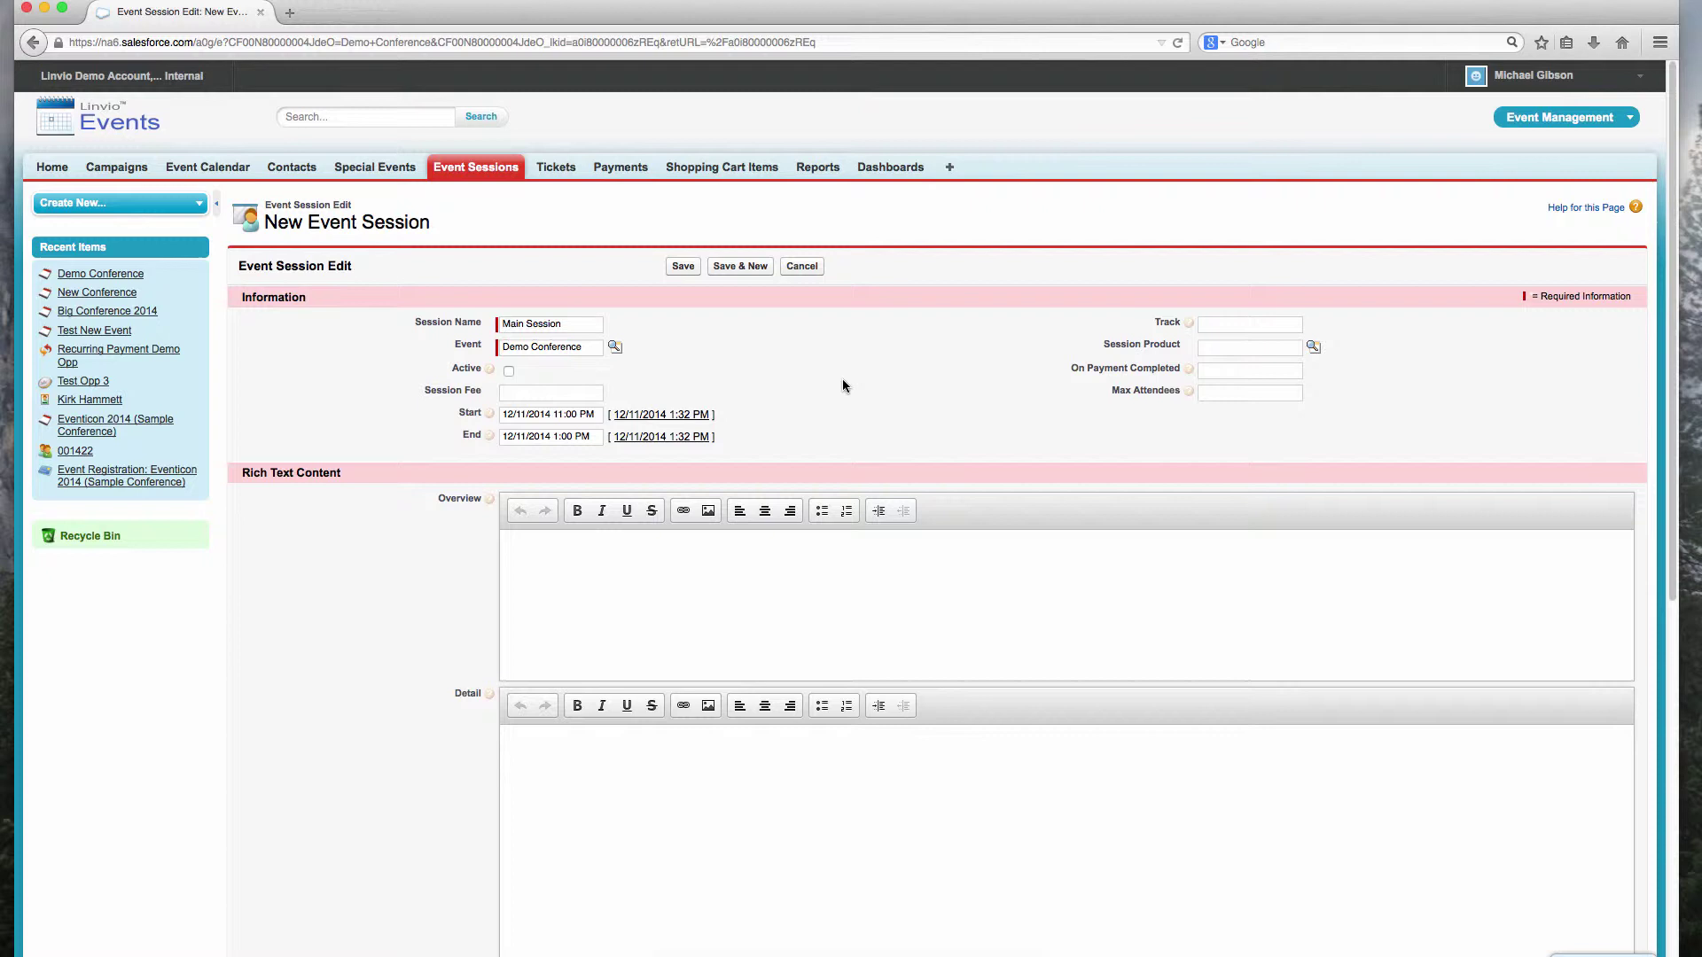
{"action": "left_click", "coordinate": [1226, 392]}
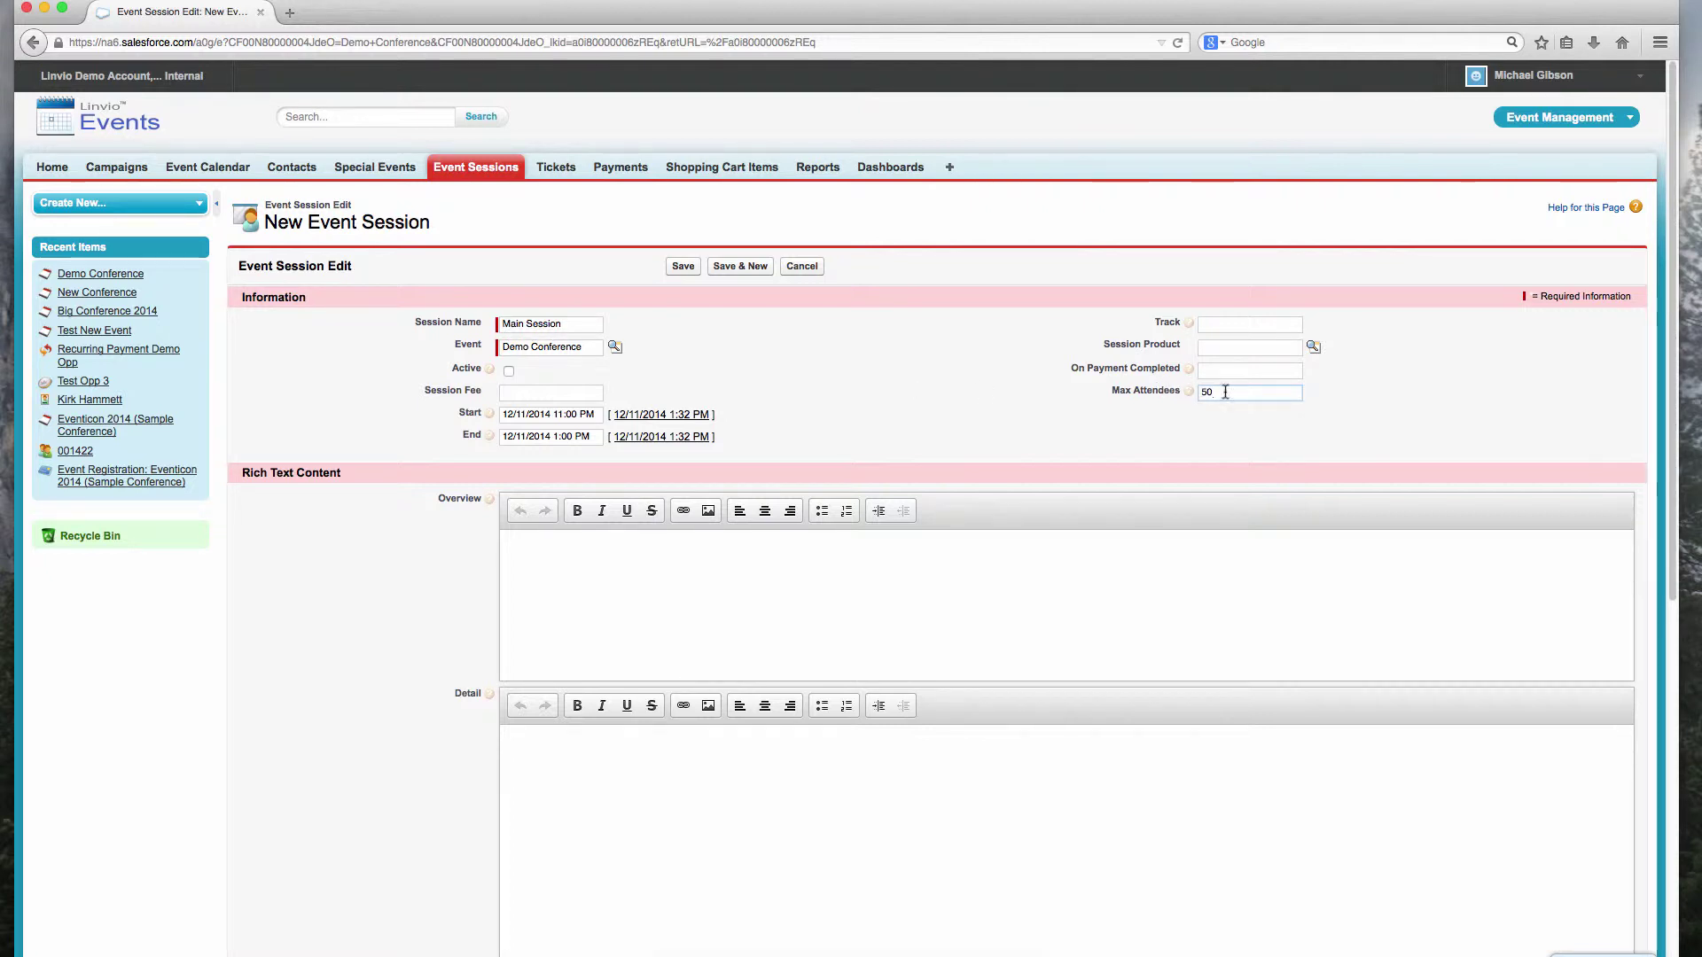
{"action": "left_click", "coordinate": [731, 576]}
{"action": "type", "text": "Here is the overv"}
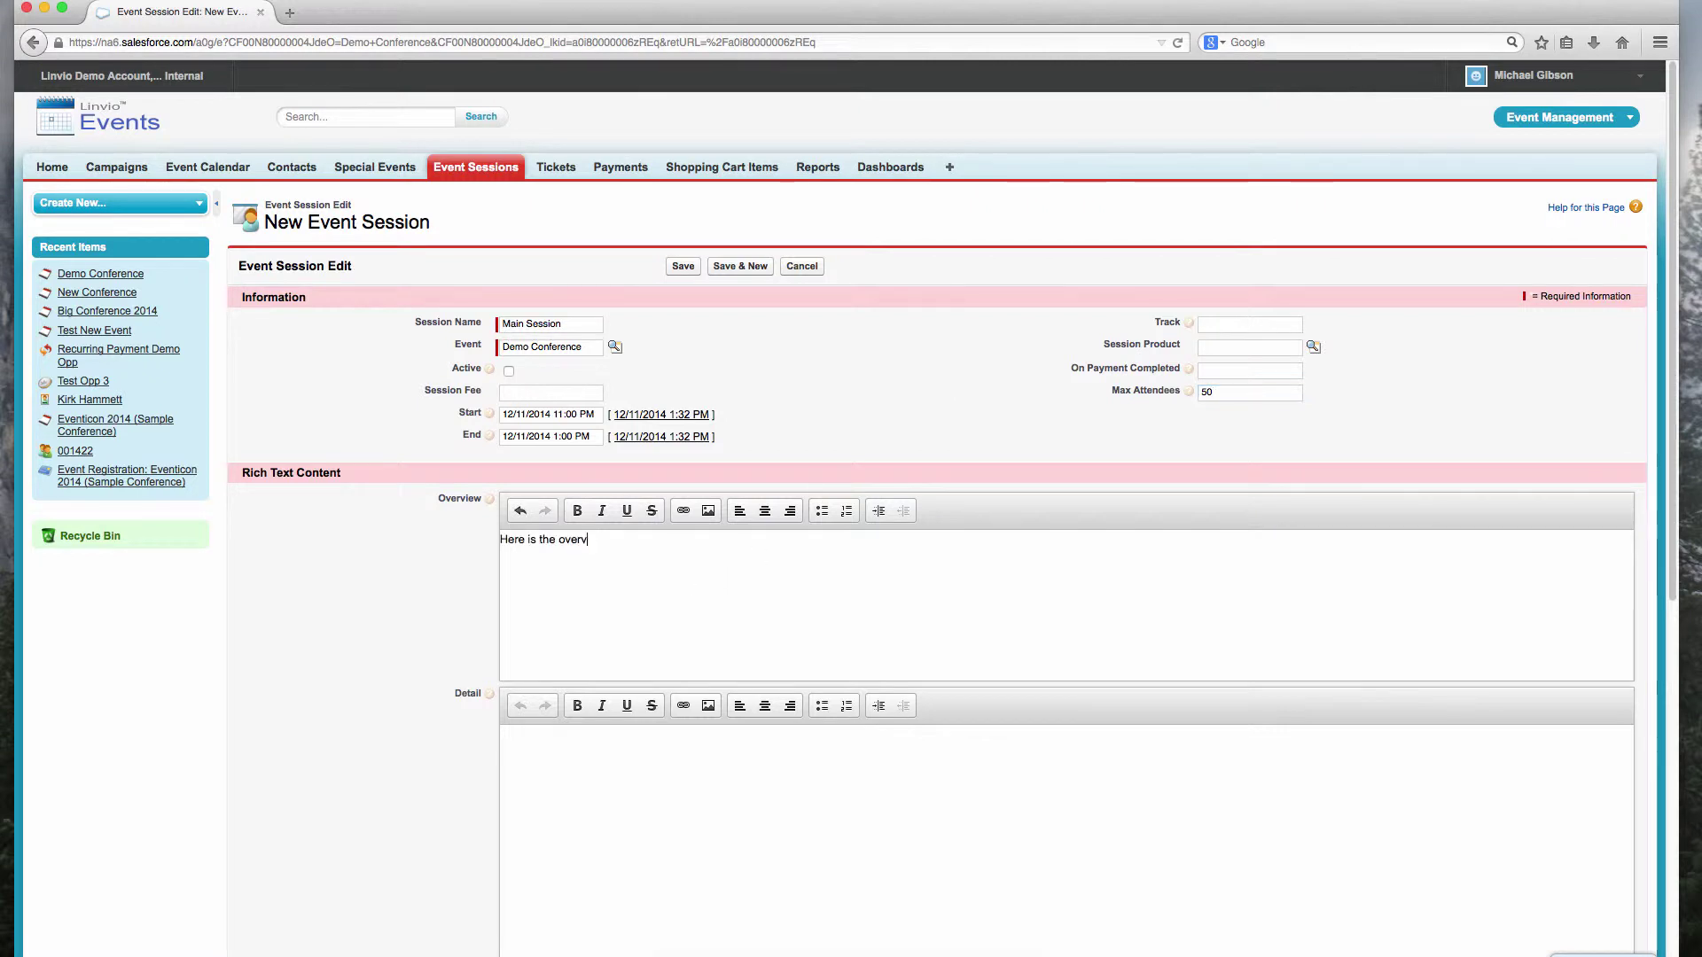
{"action": "type", "text": "iew"}
{"action": "left_click", "coordinate": [501, 734]}
{"action": "type", "text": "Here are the details"}
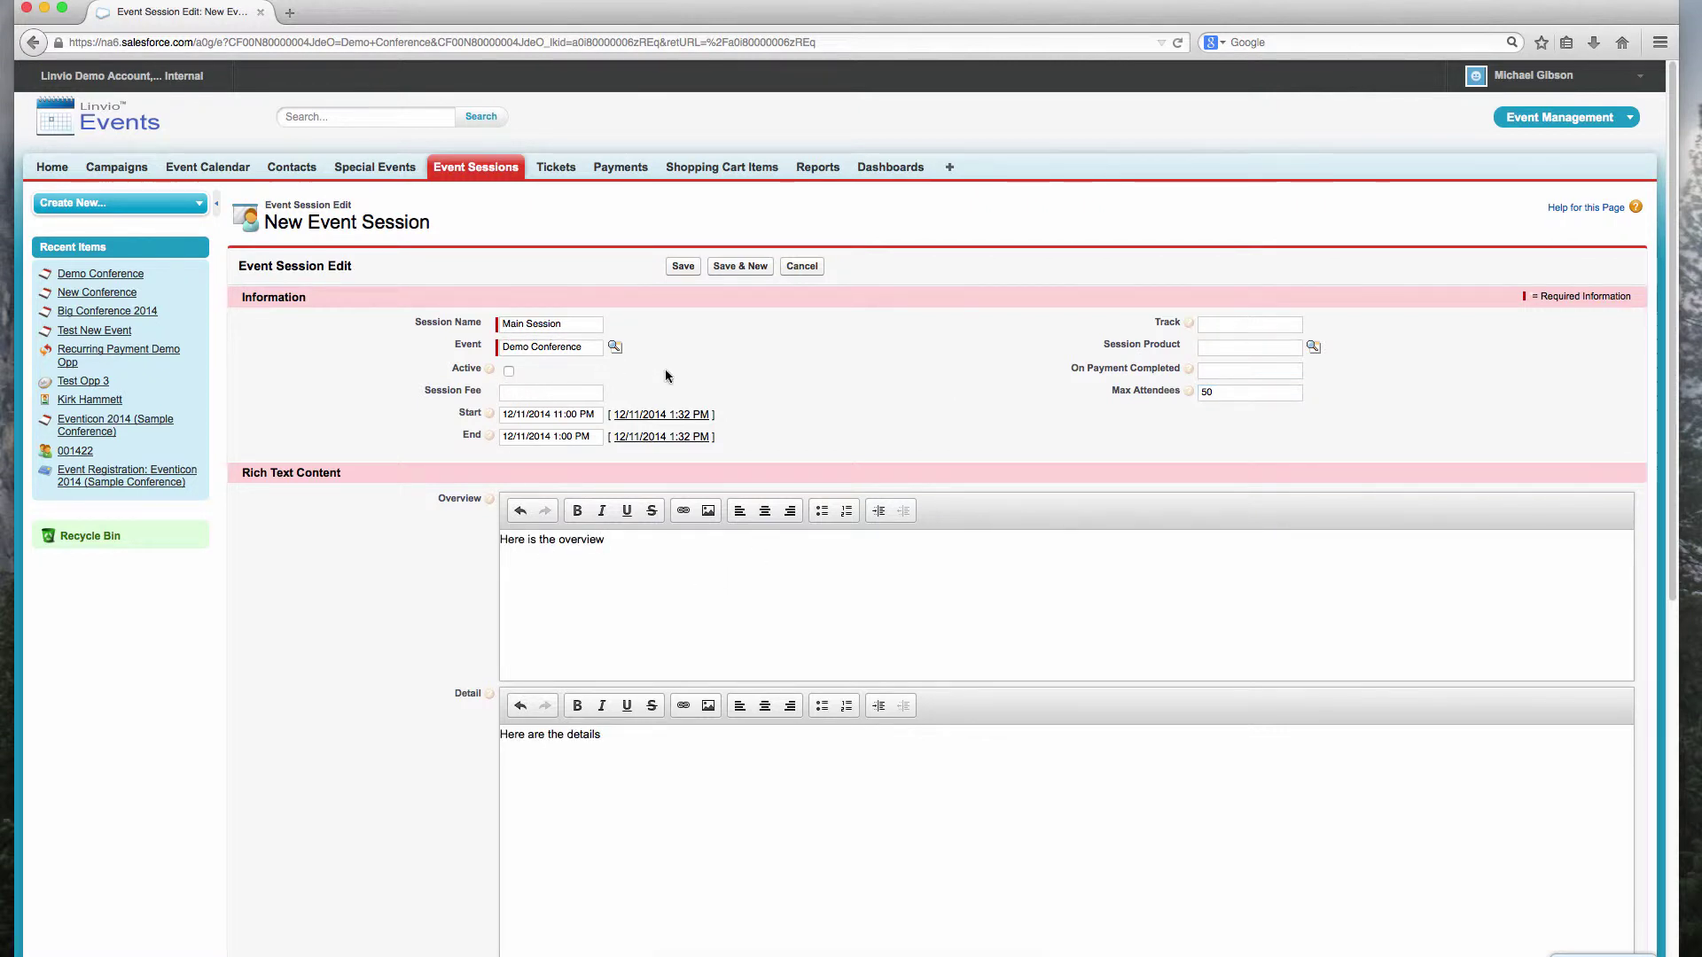
{"action": "left_click", "coordinate": [685, 268]}
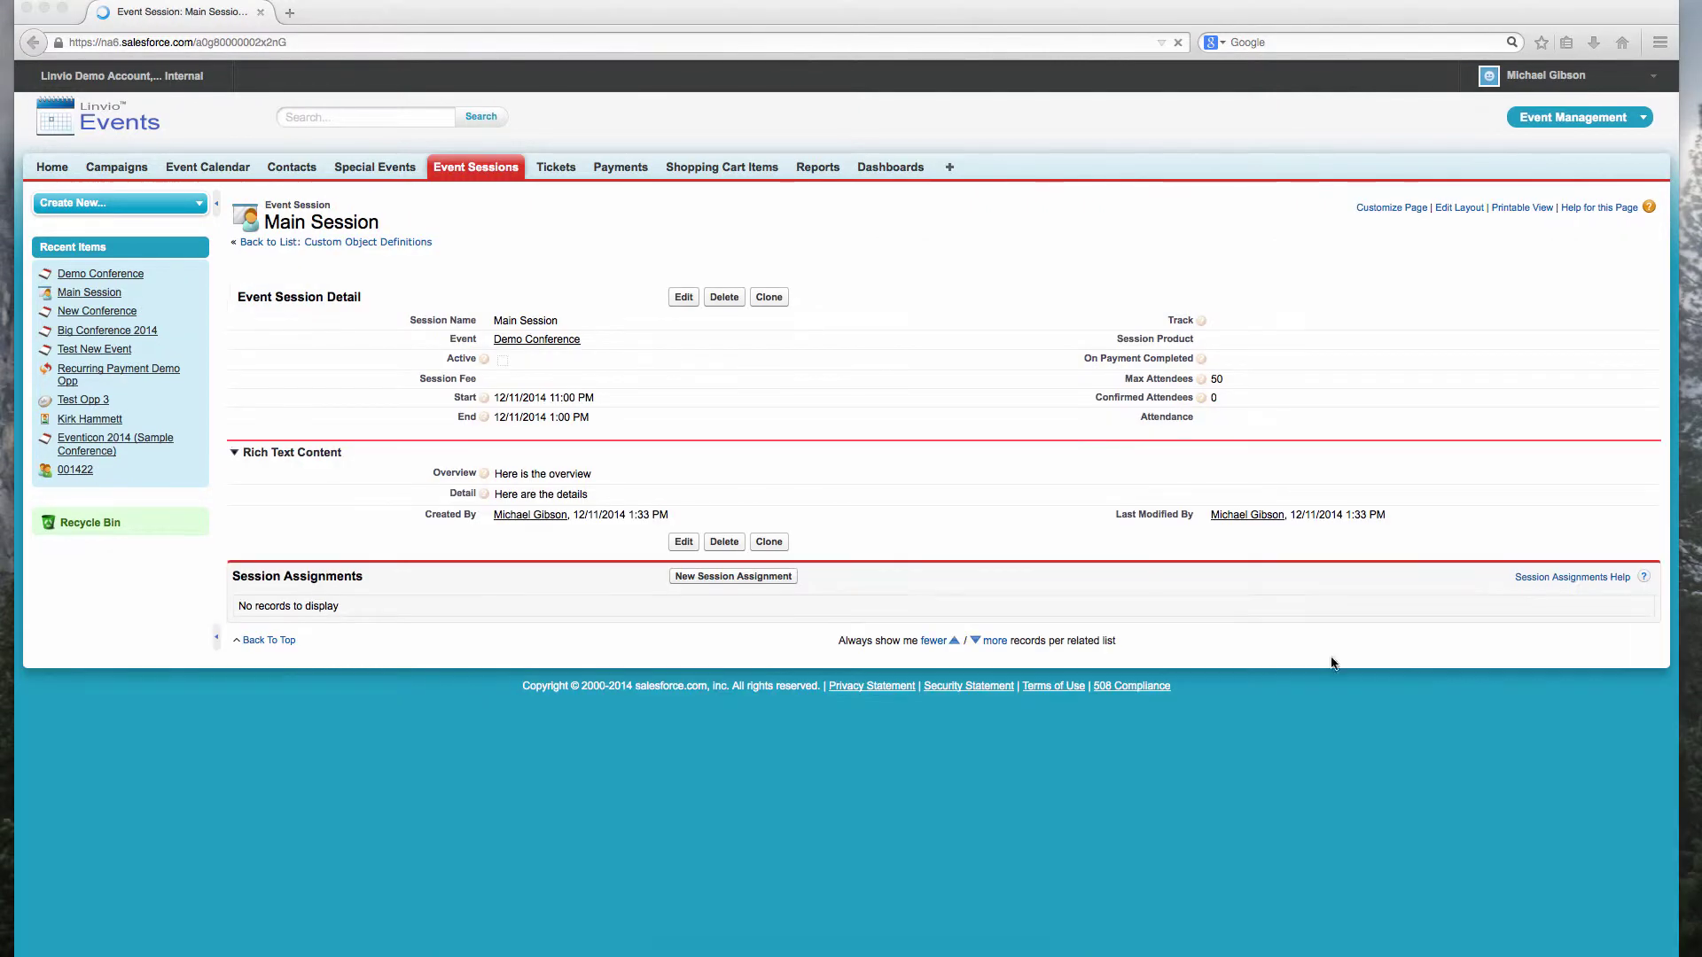
Step: Enter venue Coors Field, Denver, CO, 80111, US for Demo Conference and save
{"action": "left_click", "coordinate": [556, 341]}
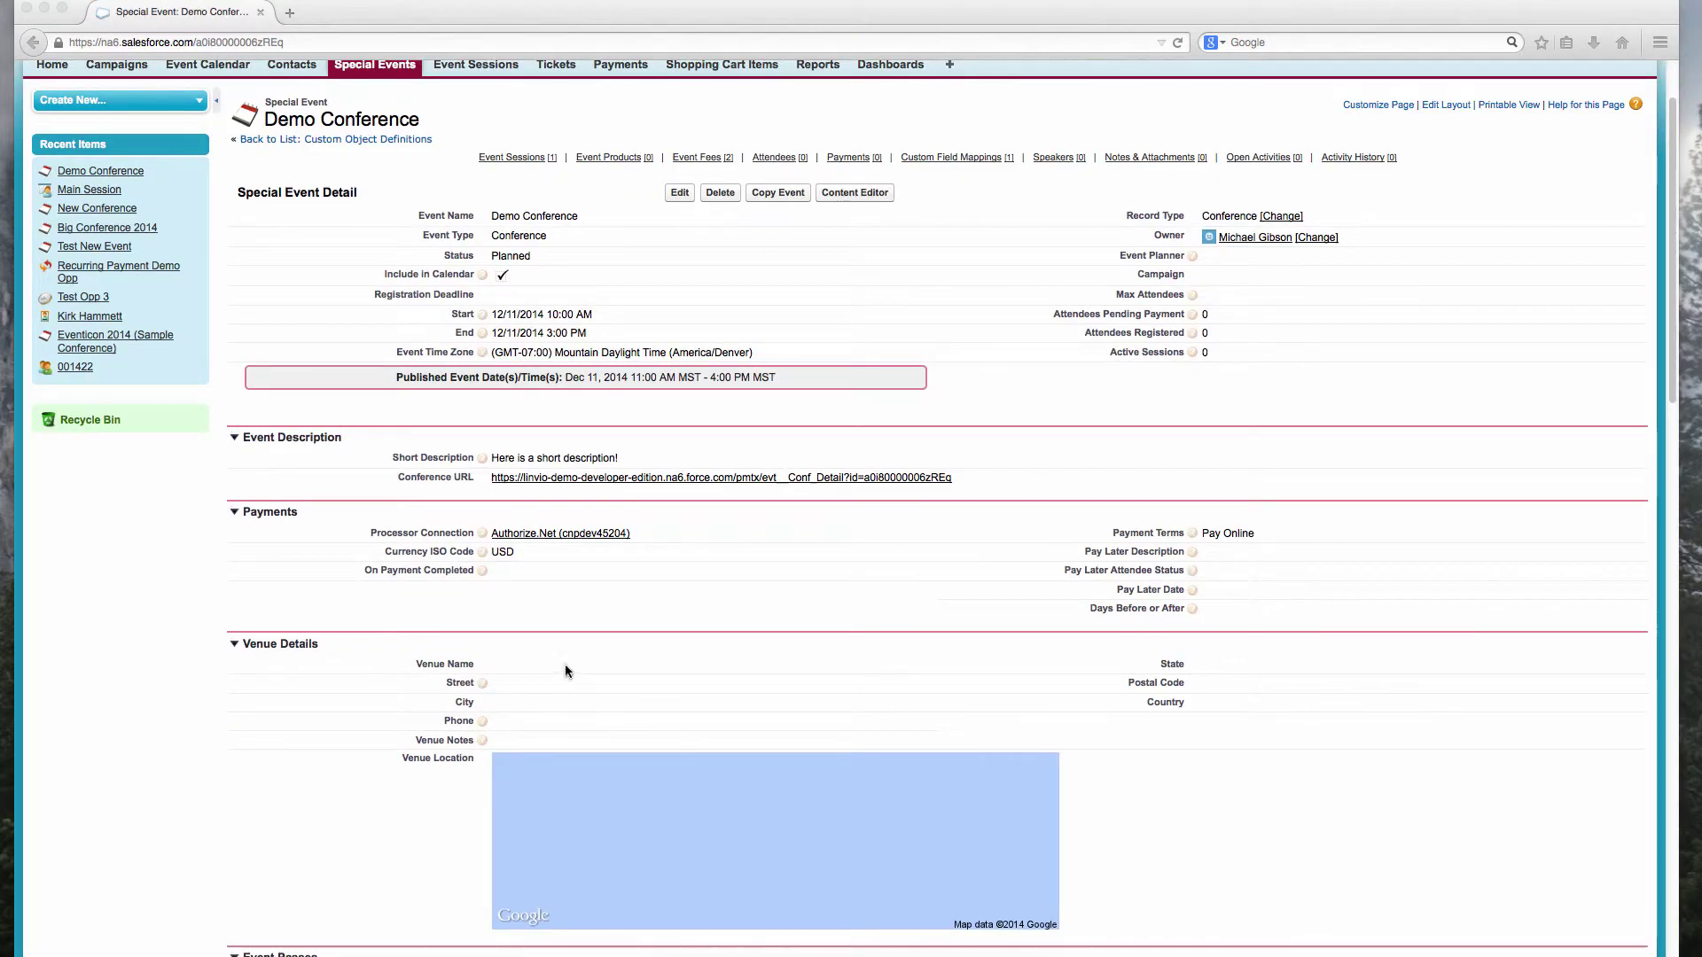
{"action": "double_click", "coordinate": [561, 667]}
{"action": "type", "text": "Coors Field"}
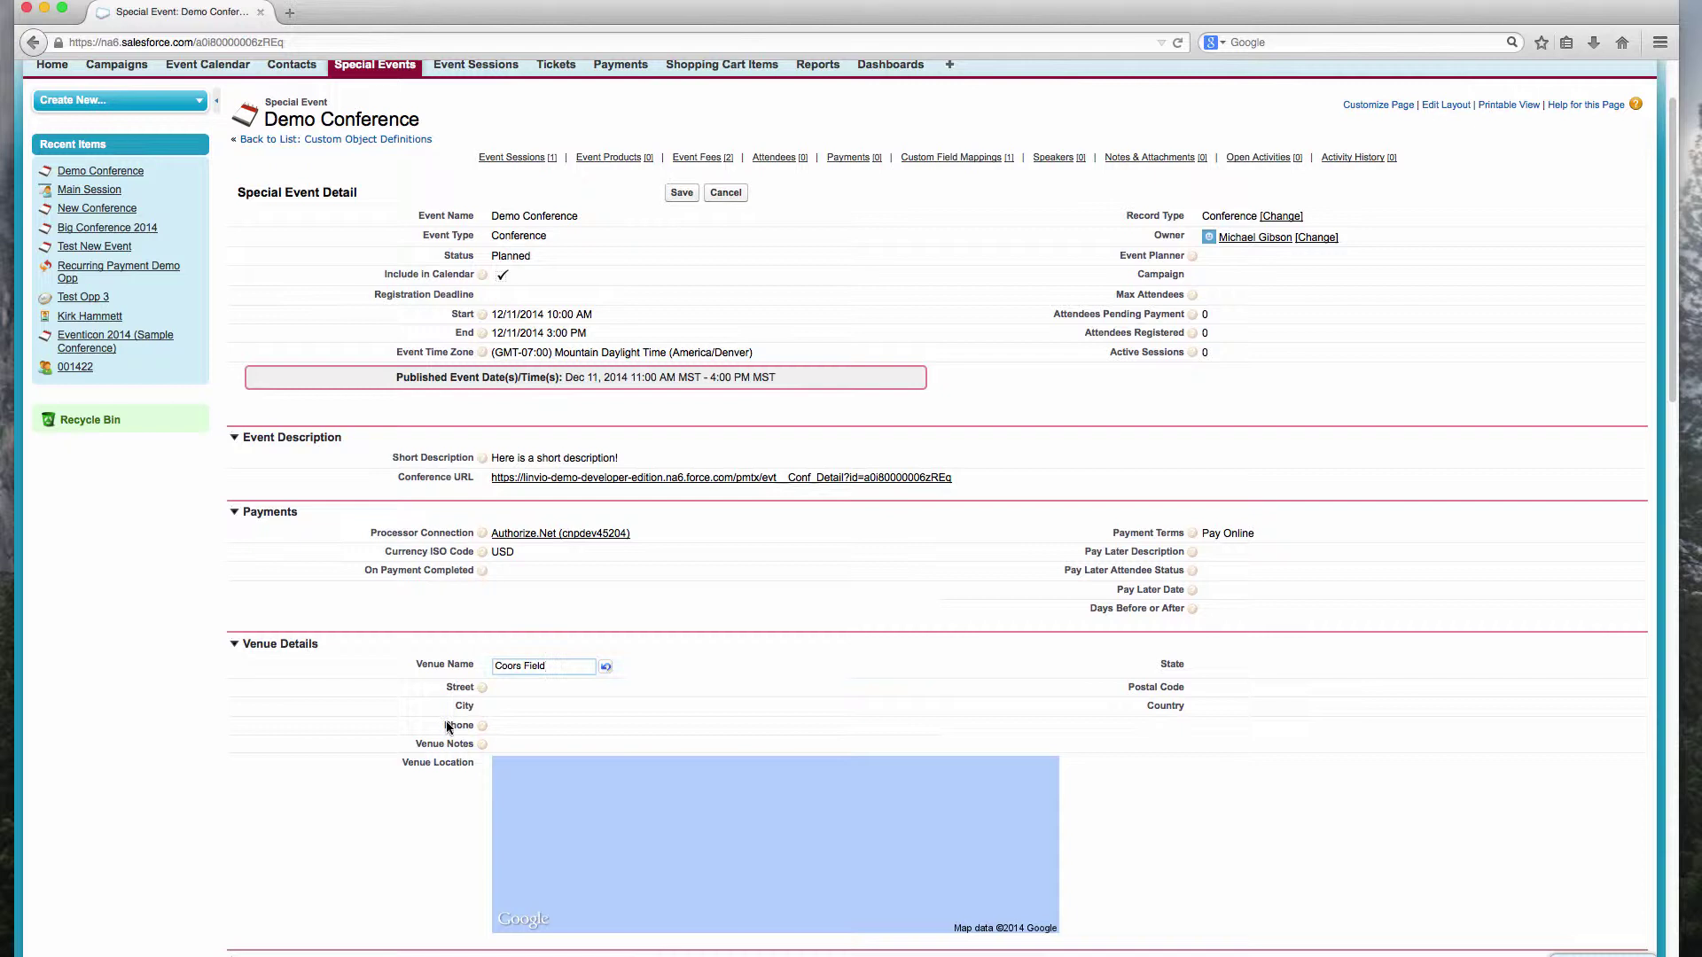
{"action": "key", "text": "Tab"}
{"action": "type", "text": "Denver"}
{"action": "key", "text": "Tab"}
{"action": "type", "text": "CO"}
{"action": "key", "text": "Tab"}
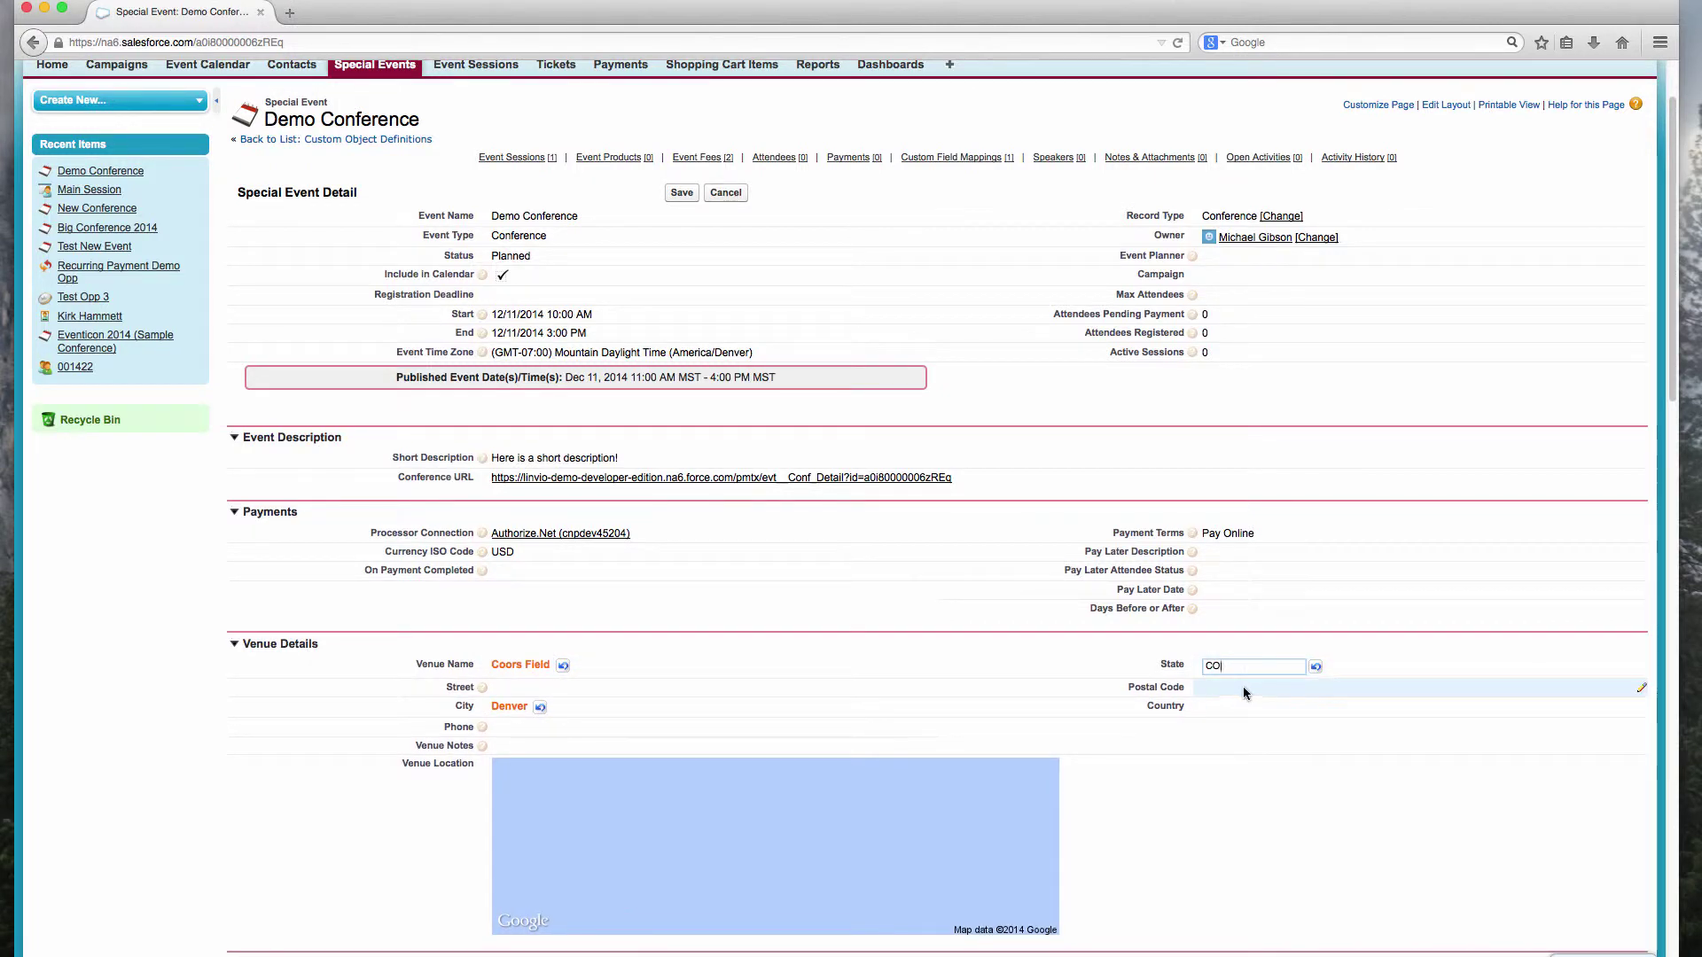
{"action": "type", "text": "80111"}
{"action": "key", "text": "Tab"}
{"action": "type", "text": "US"}
{"action": "key", "text": "Return"}
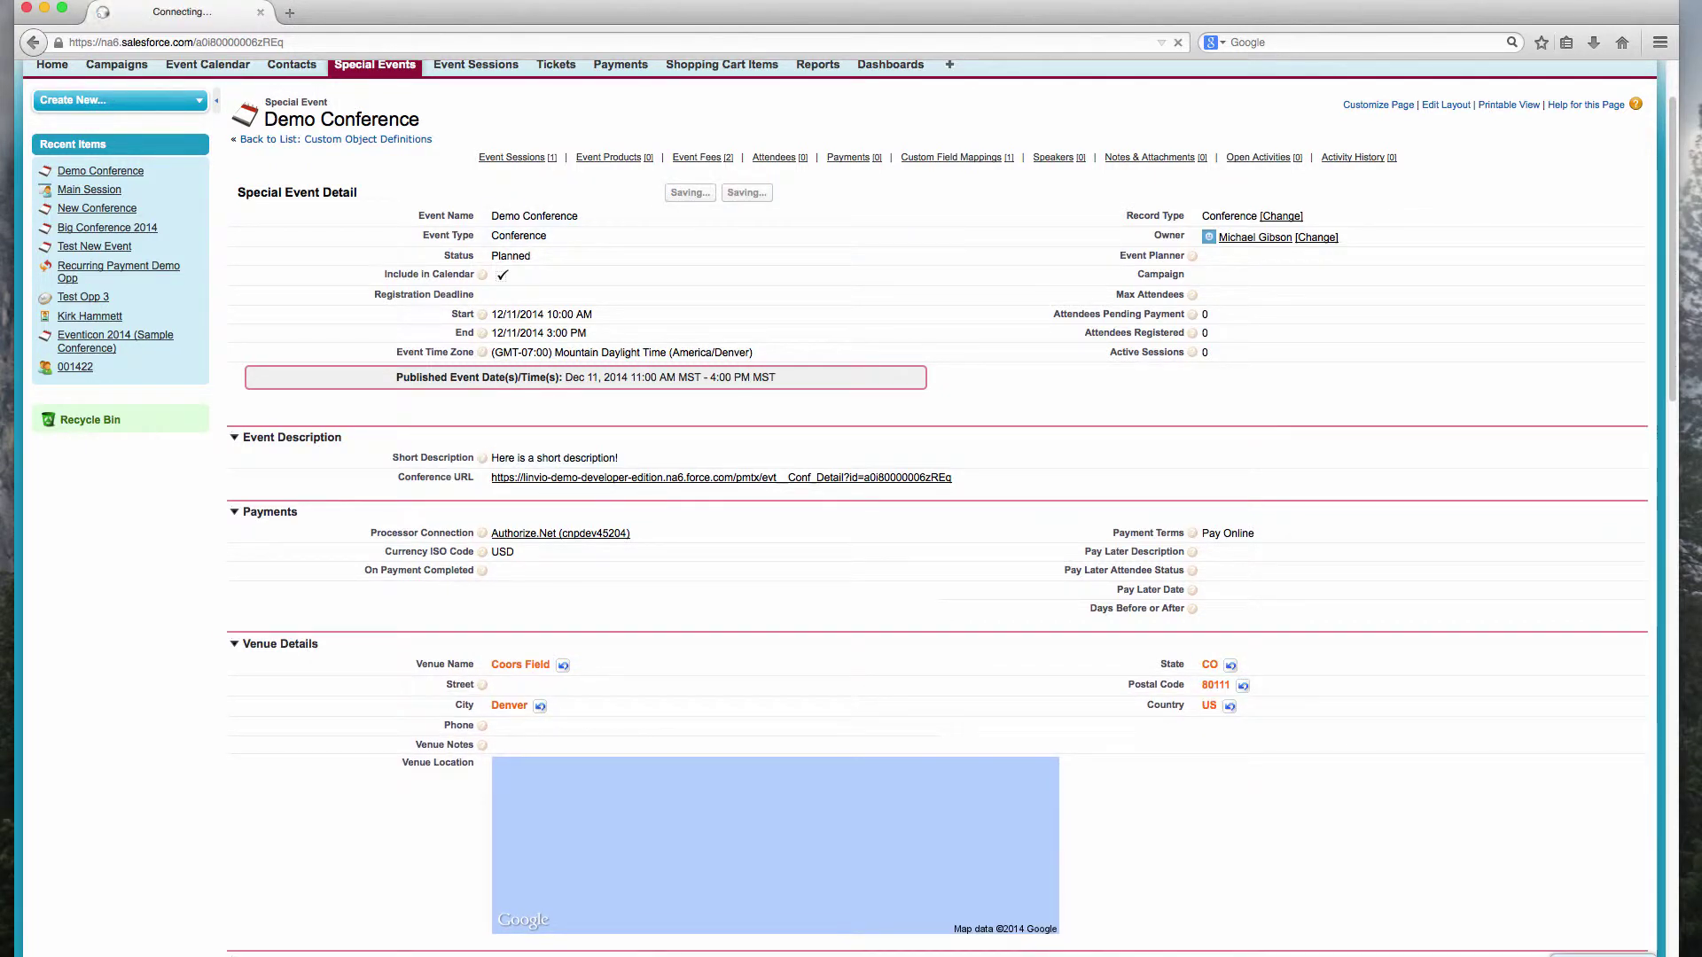
Step: Write 'Here is the general info about the conference' as the landing page summary and save
{"action": "scroll", "coordinate": [669, 709], "scroll_direction": "down", "scroll_amount": 15}
{"action": "left_click", "coordinate": [269, 322]}
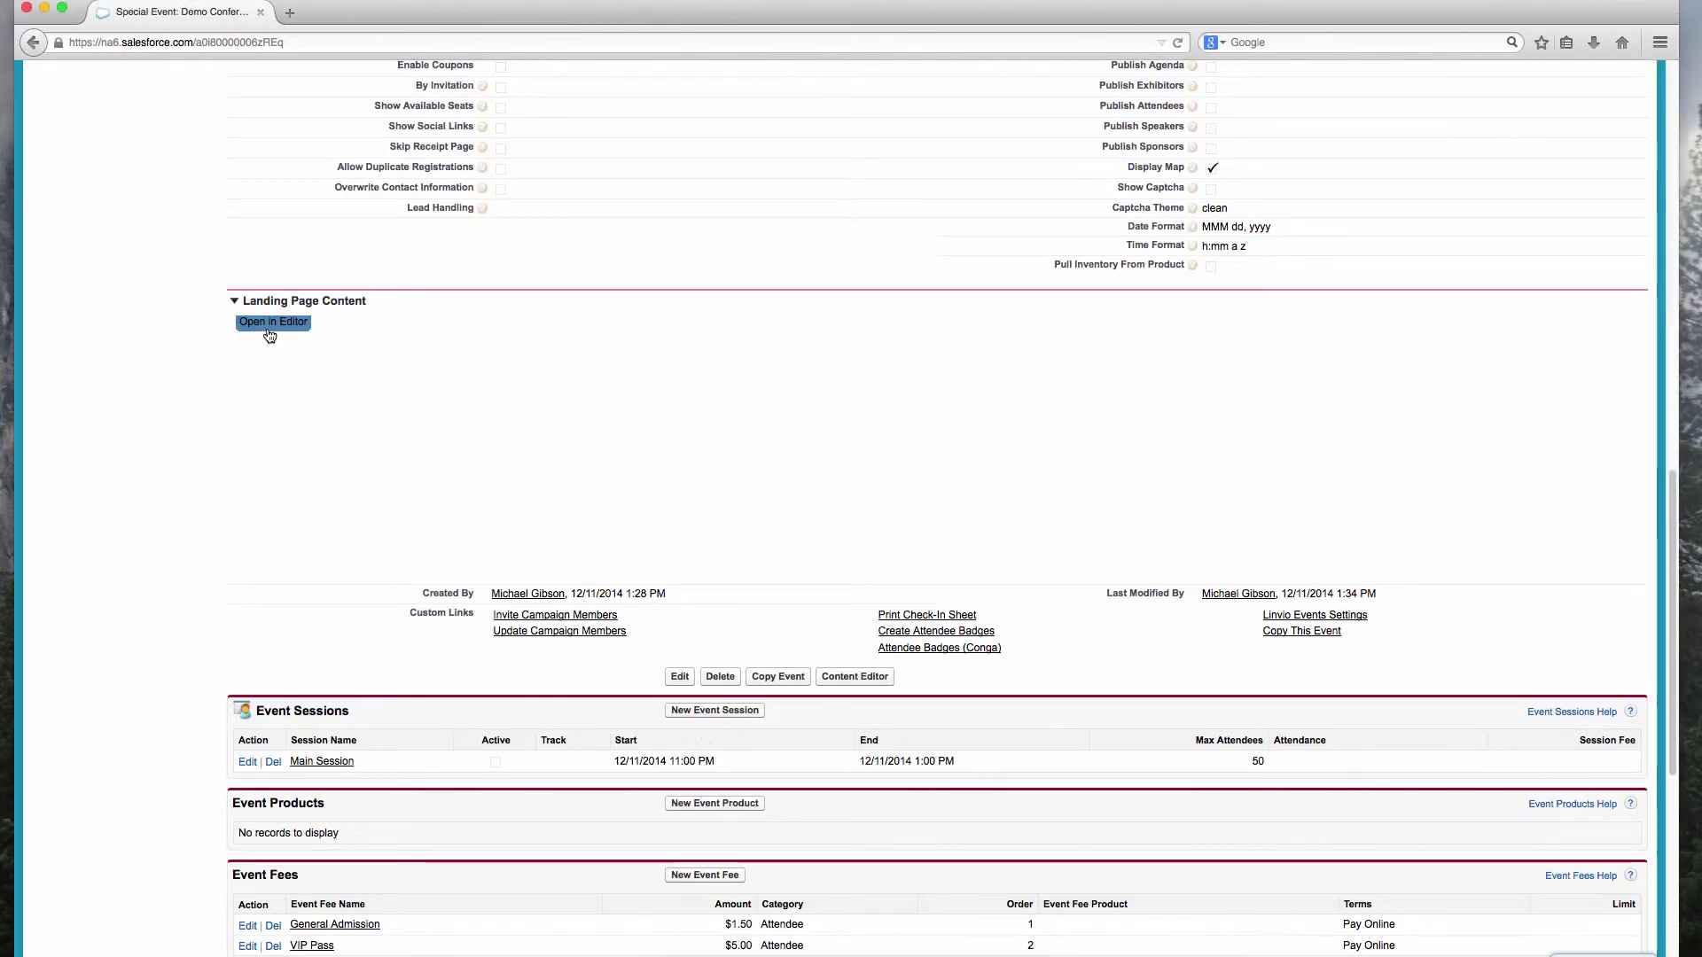
{"action": "left_click", "coordinate": [311, 440]}
{"action": "type", "text": "Here is the general info about the conference"}
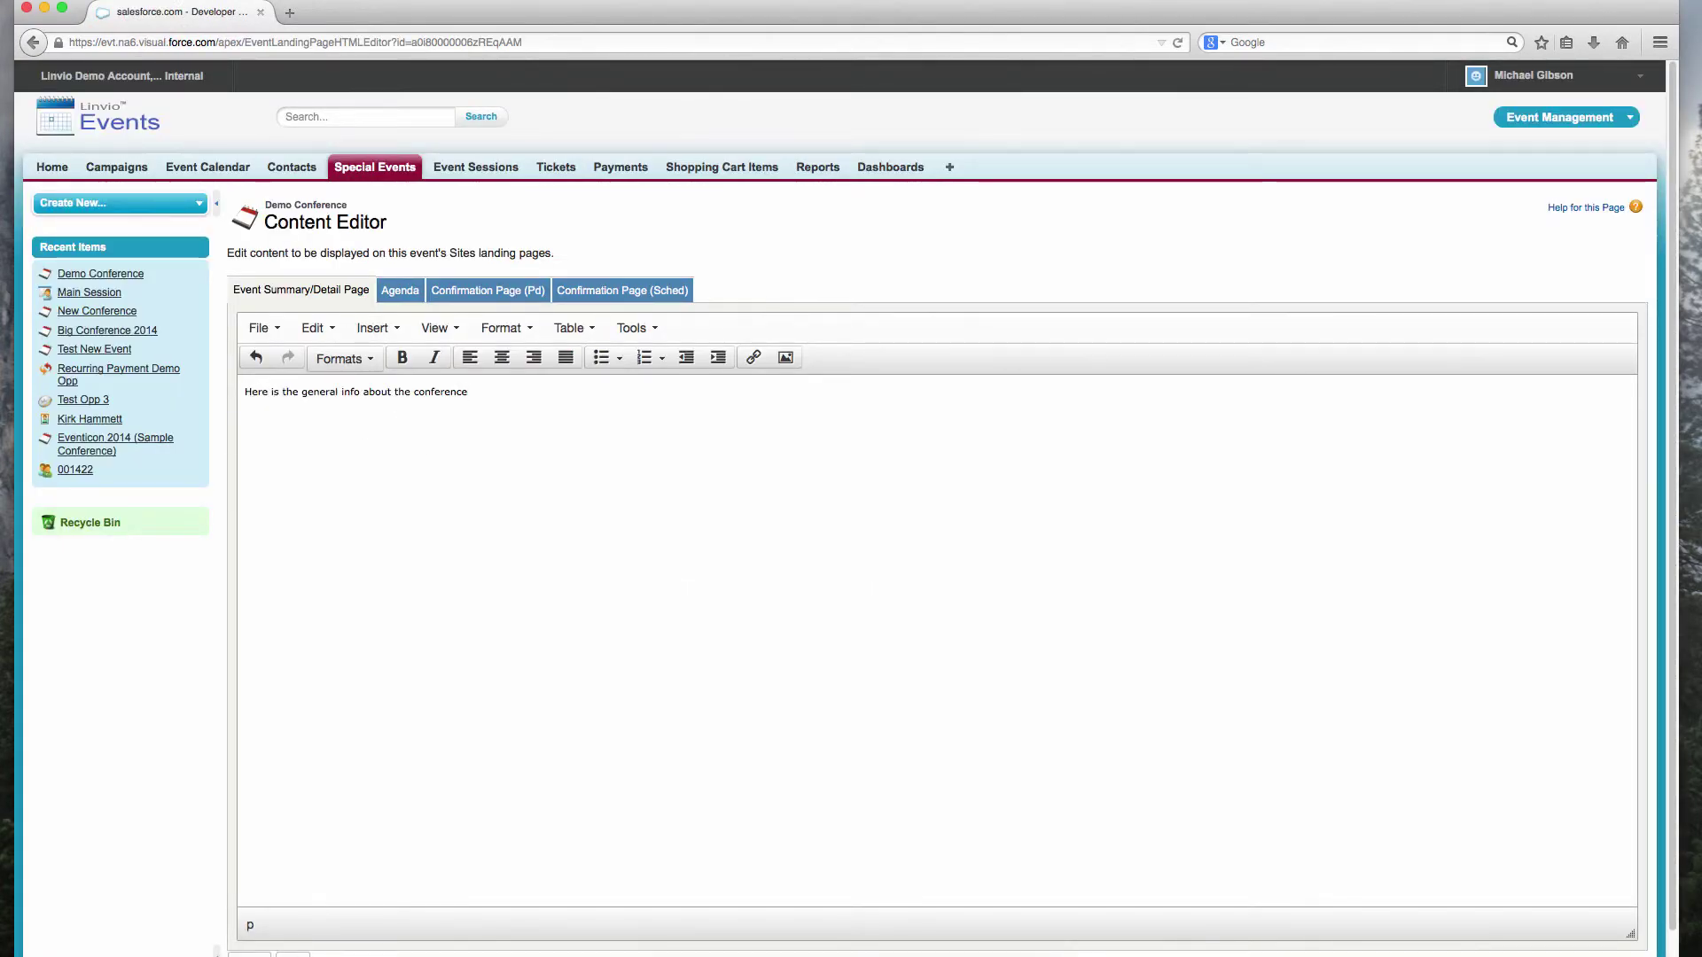
{"action": "left_click", "coordinate": [292, 955]}
Step: Write the Our agenda page listing Show up, Have fun, Have more fun, Go home happy, and save
{"action": "left_click", "coordinate": [398, 292]}
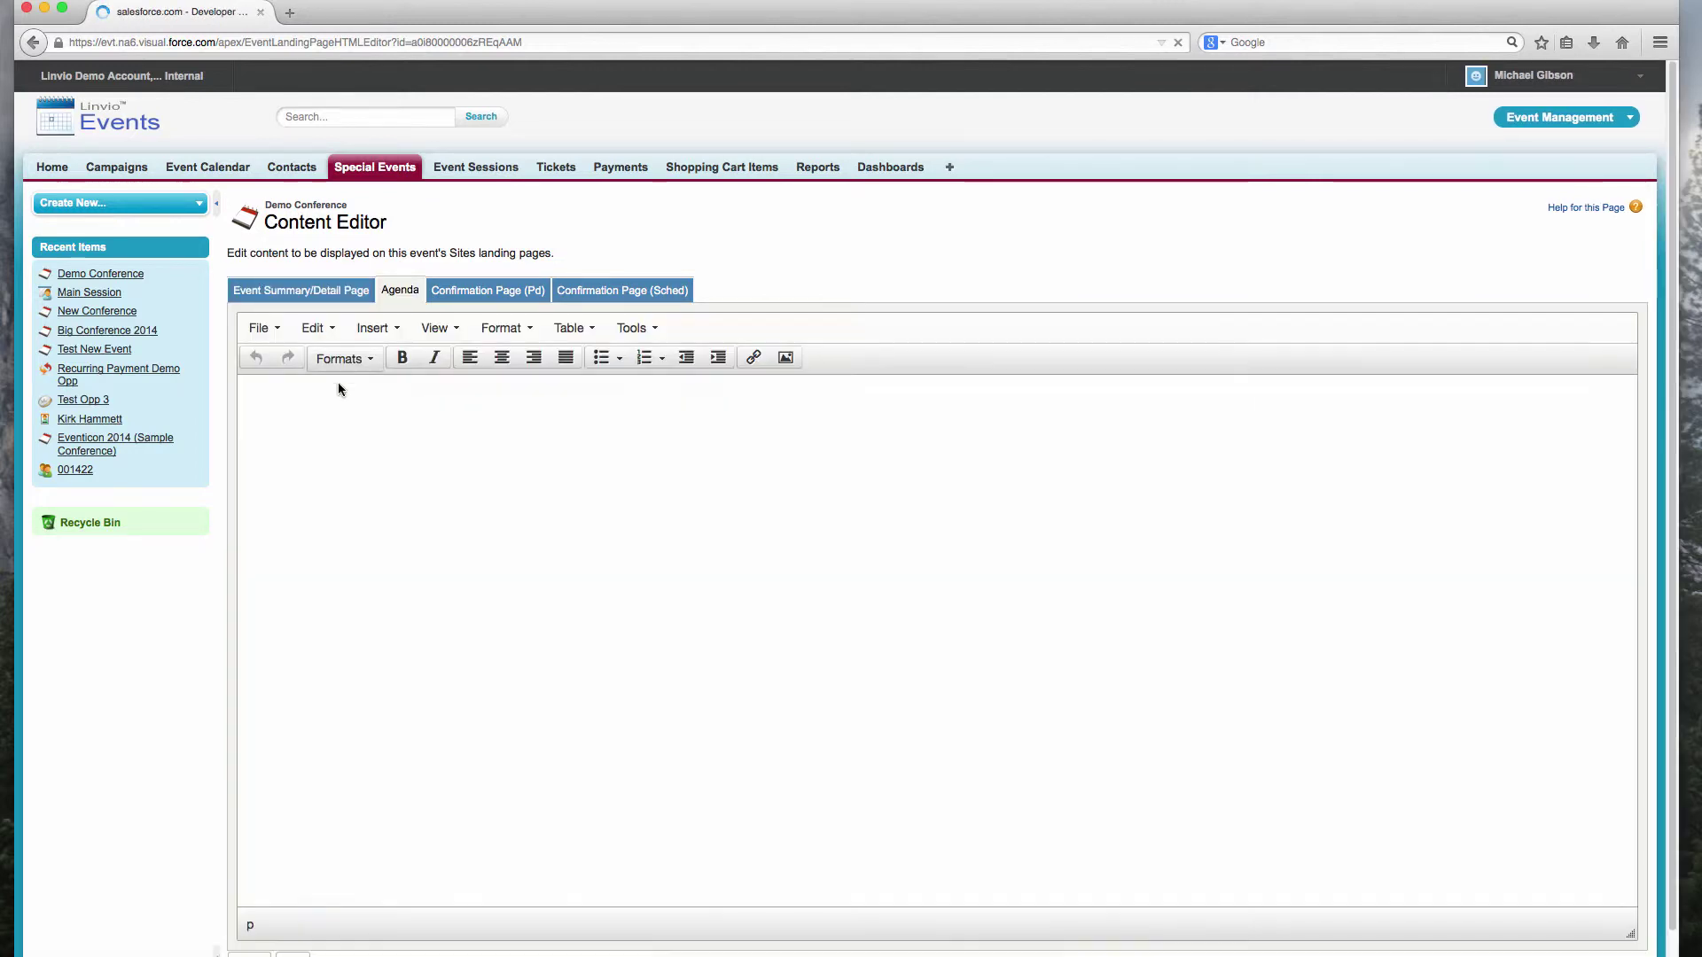
{"action": "left_click", "coordinate": [310, 424]}
{"action": "type", "text": "our agenda:"}
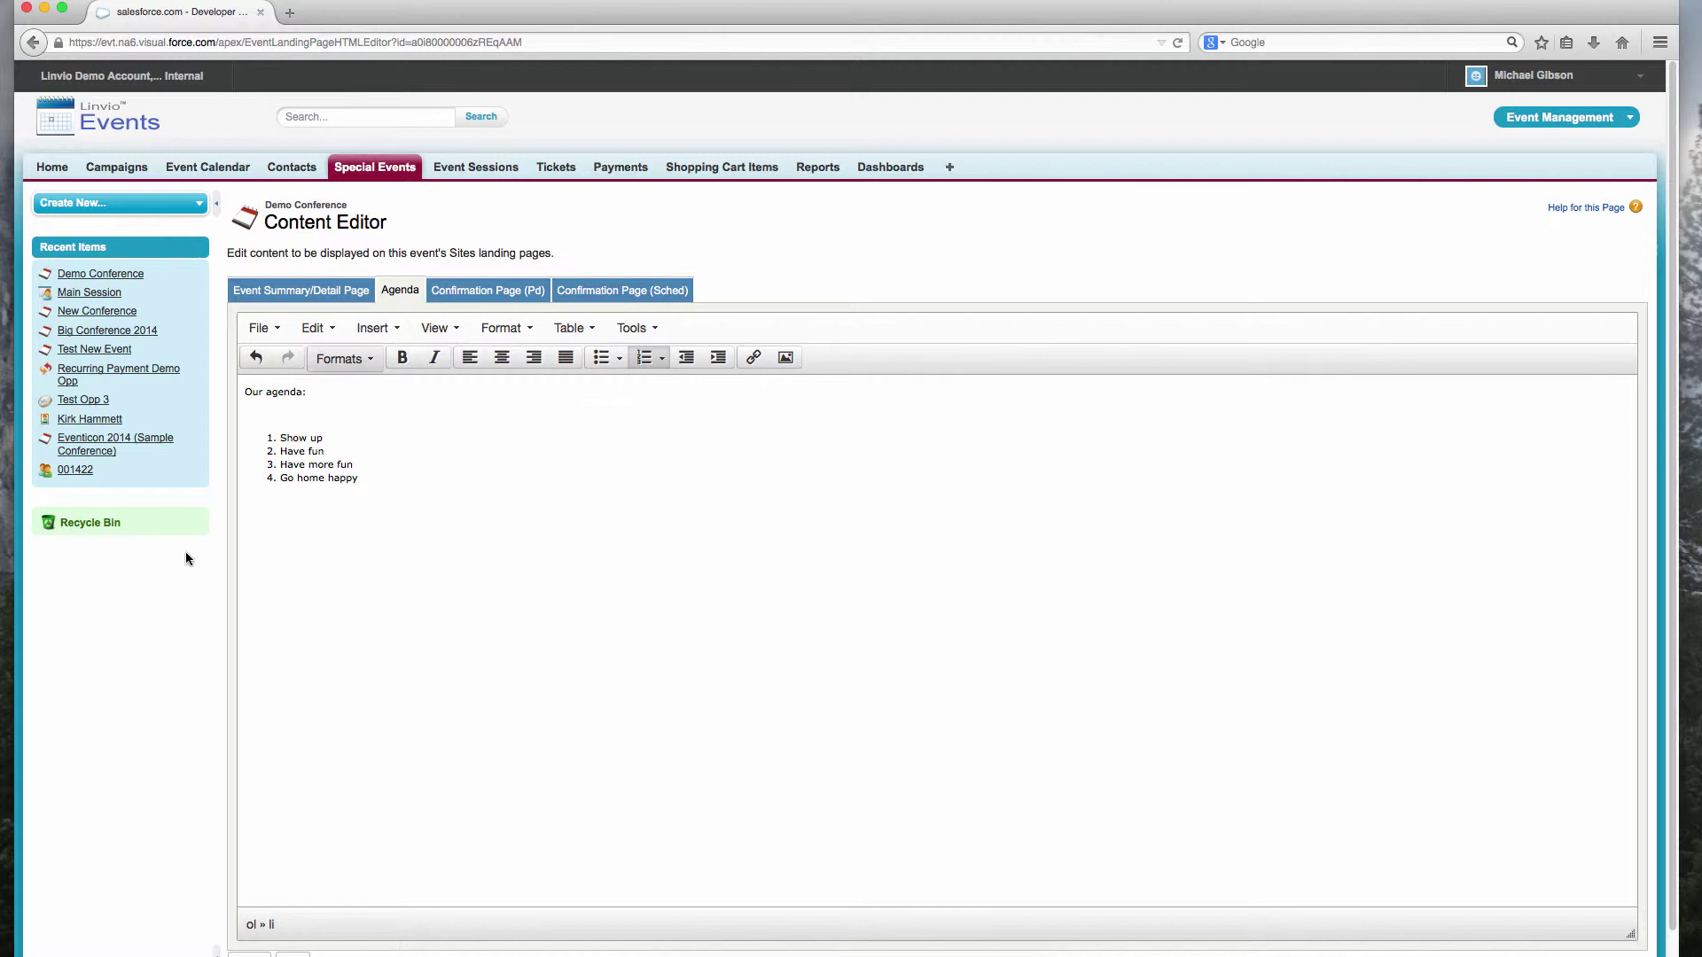
{"action": "left_click", "coordinate": [249, 955]}
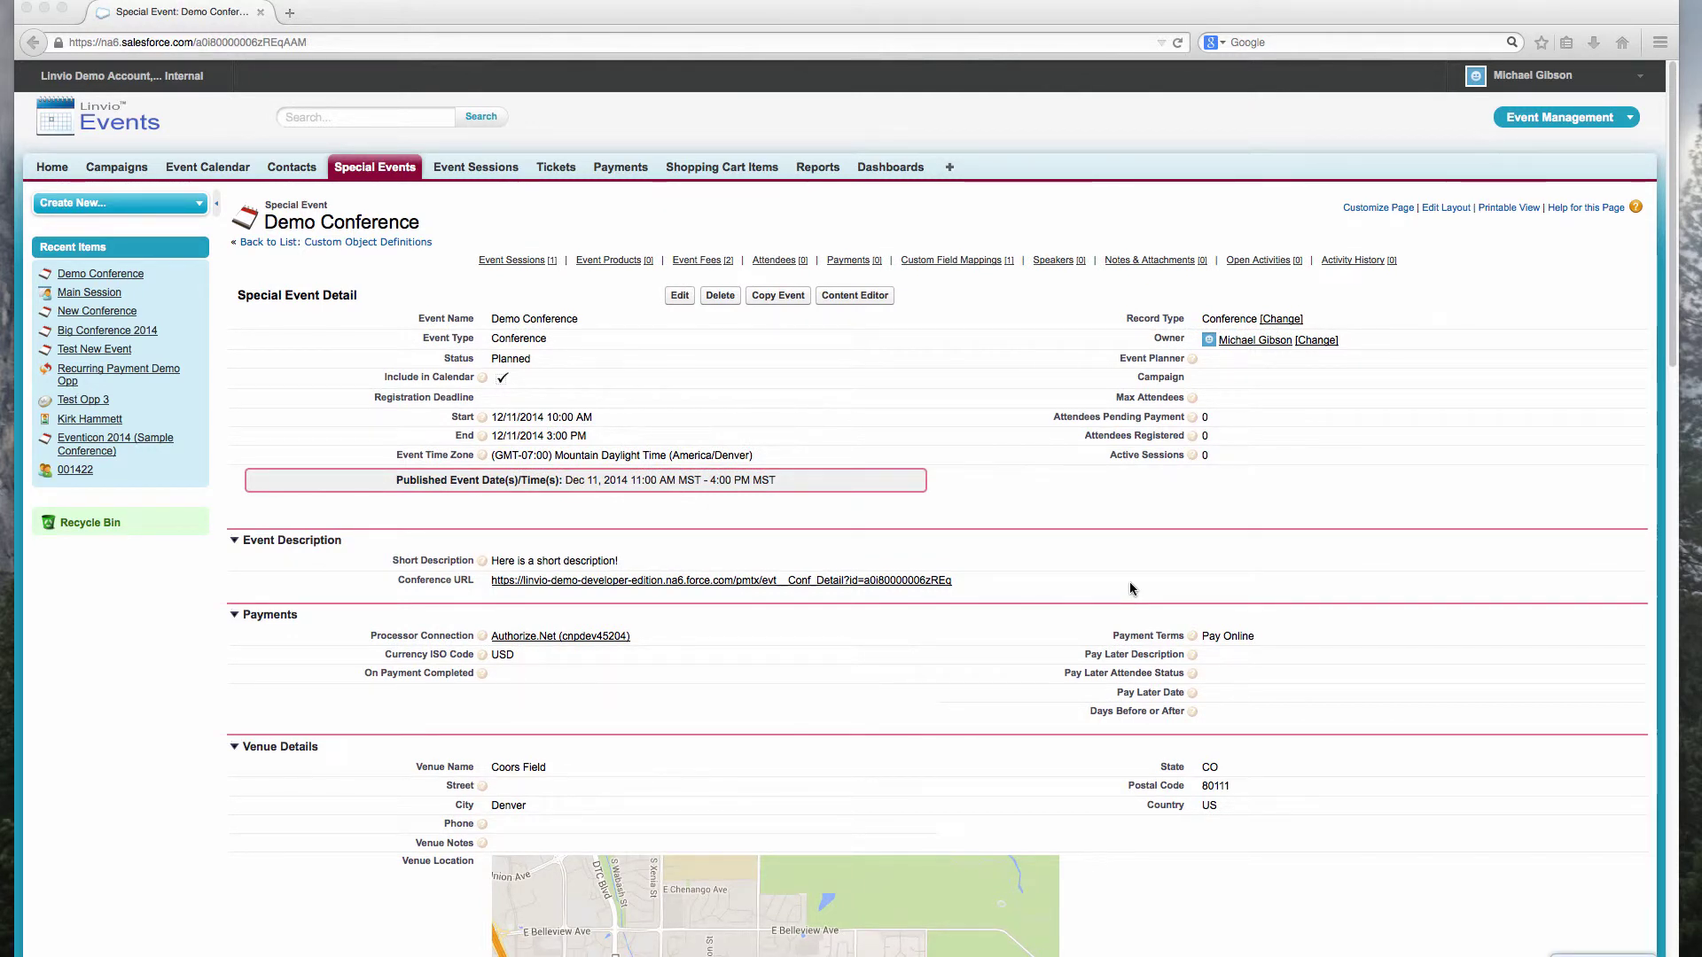
Step: Set Demo Conference's status to Published, save, and open its public conference page
{"action": "double_click", "coordinate": [514, 358]}
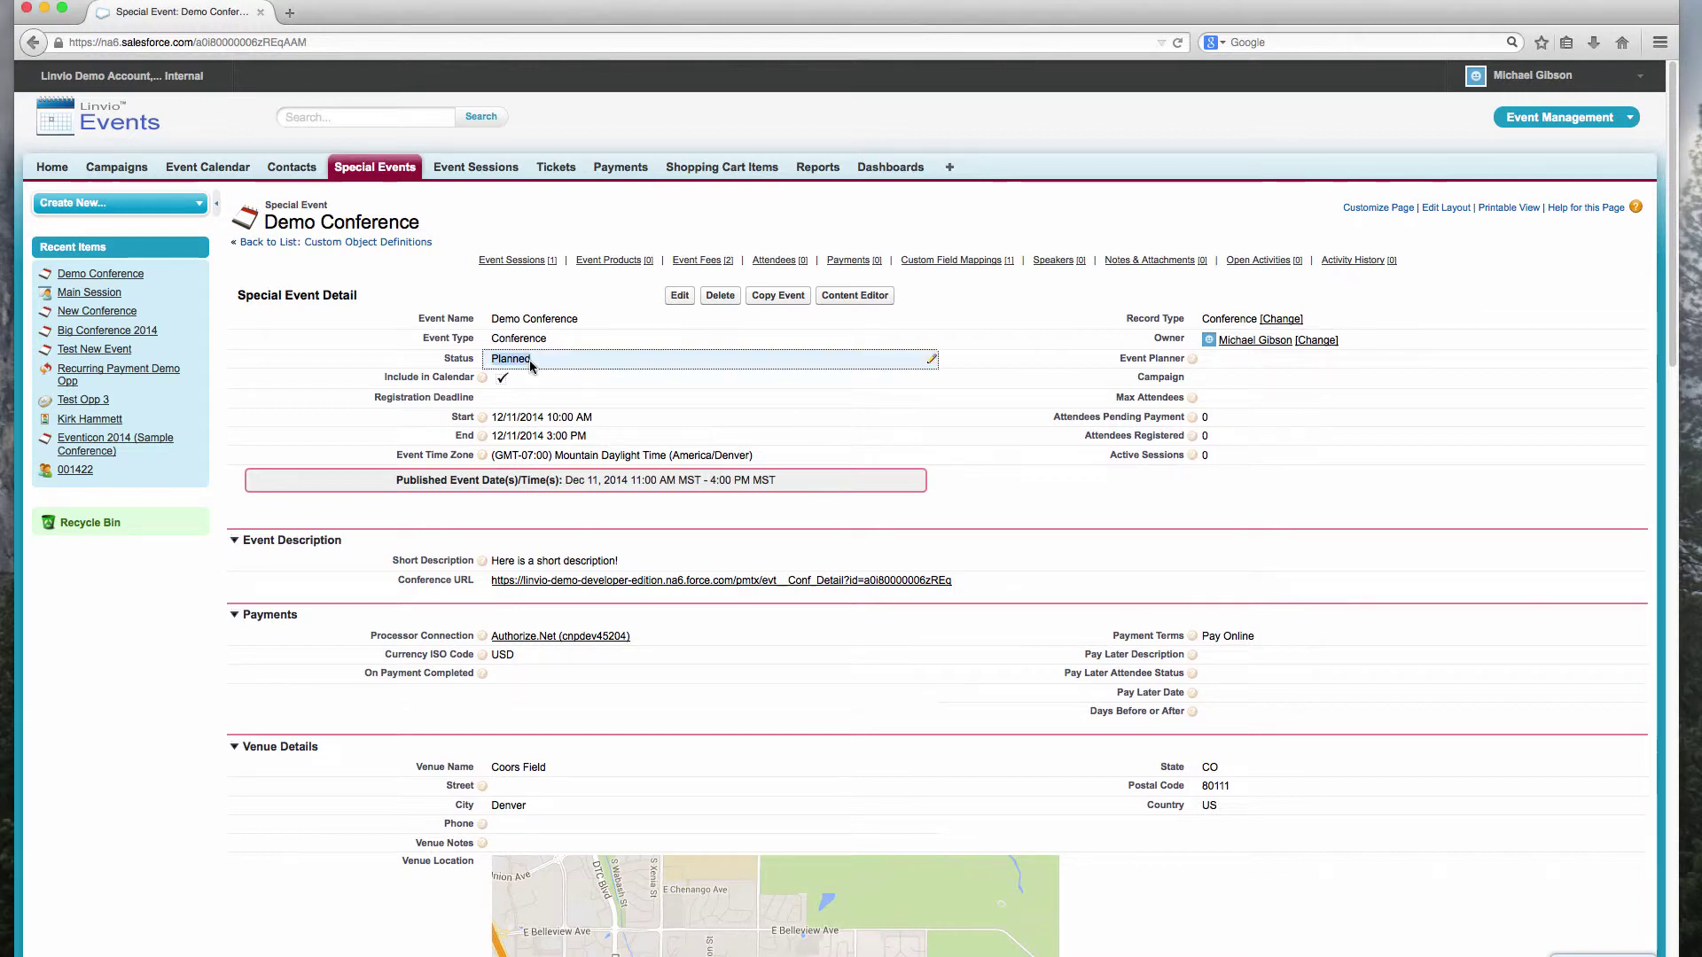
{"action": "left_click", "coordinate": [523, 359]}
{"action": "left_click", "coordinate": [519, 380]}
{"action": "left_click", "coordinate": [673, 298]}
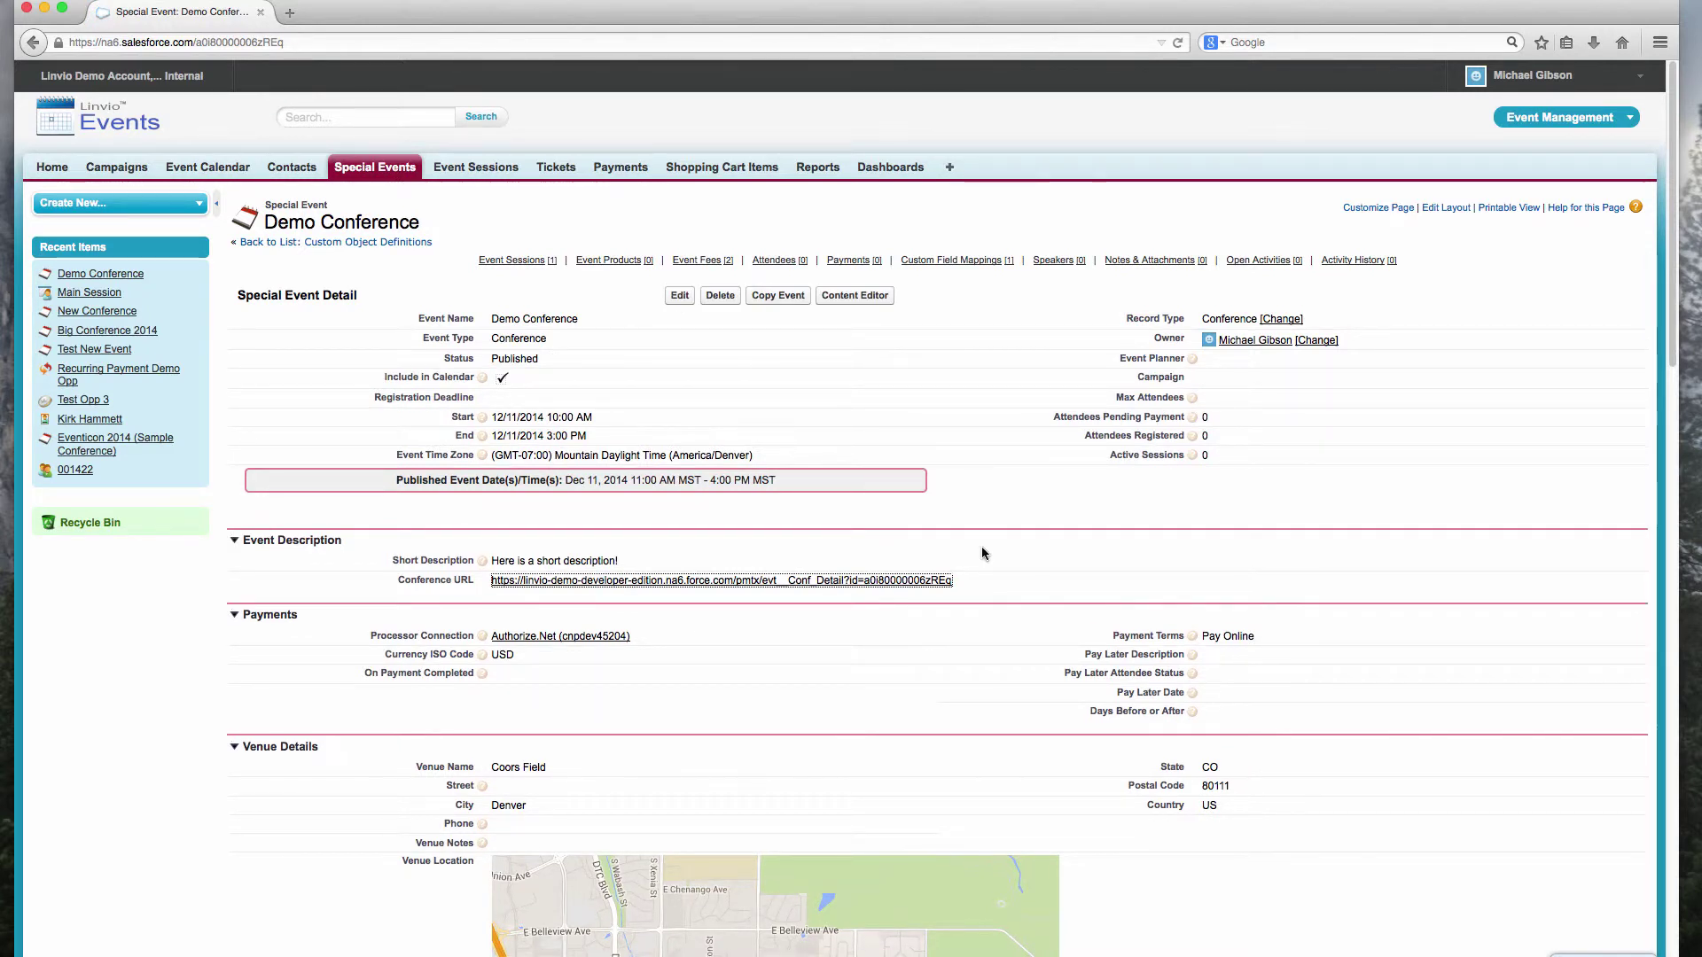
{"action": "left_click", "coordinate": [821, 580]}
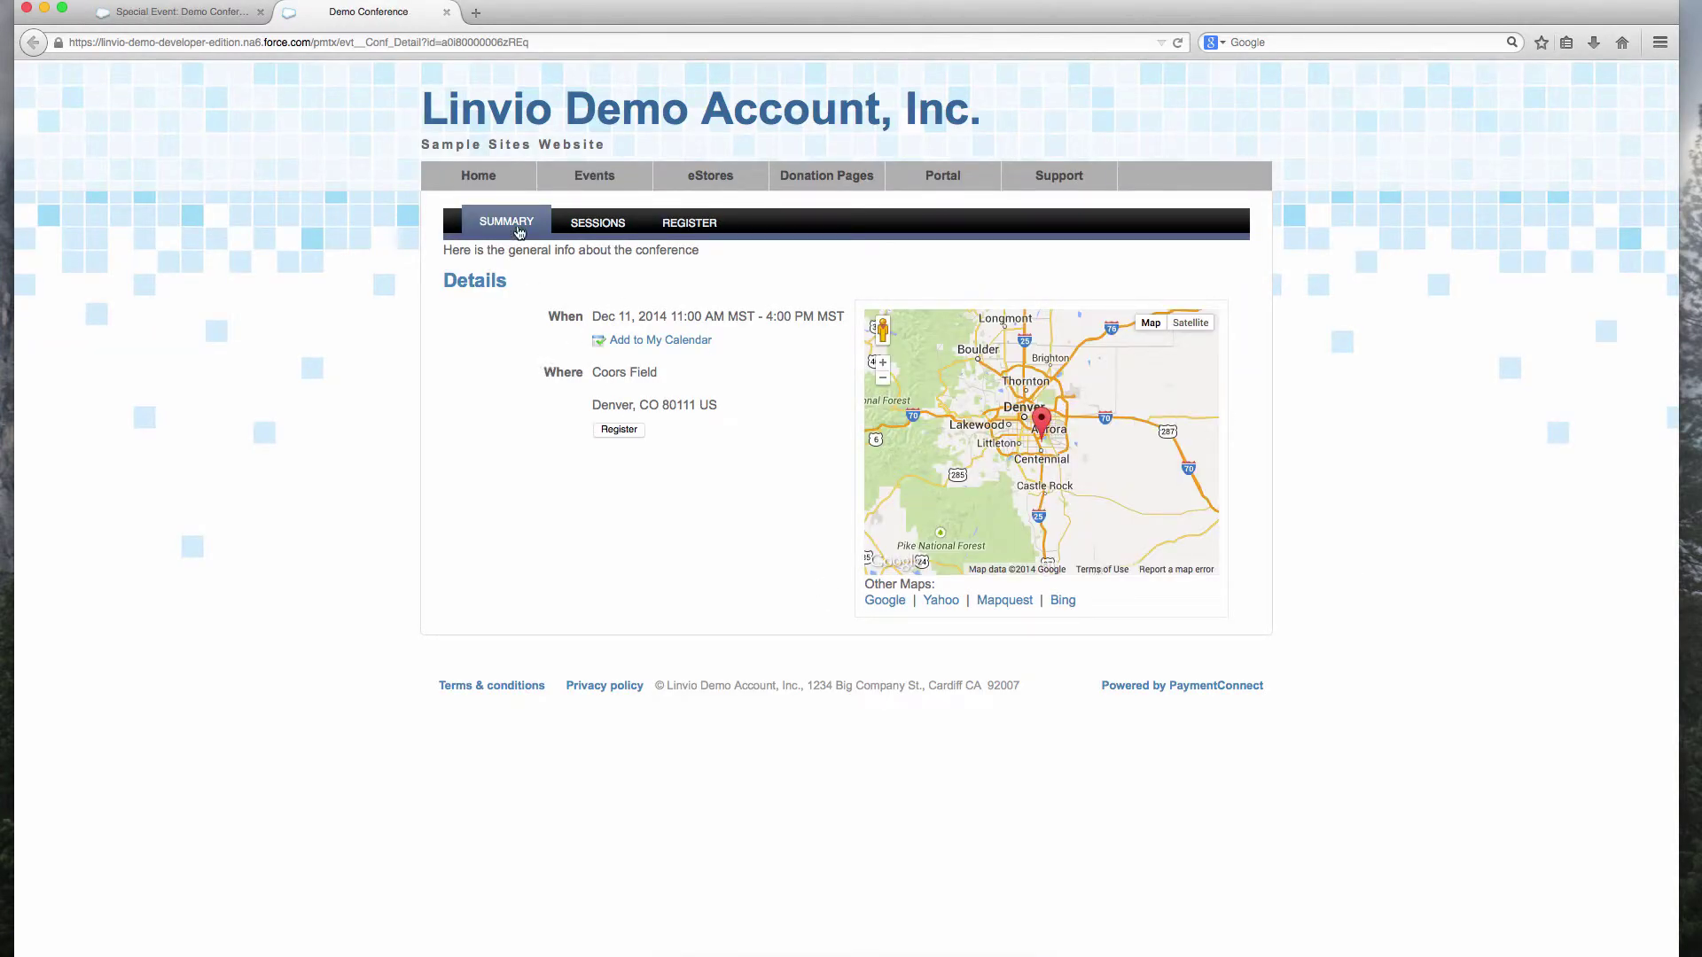
Step: Register for General Admission with the Main Session and a Large shirt size
{"action": "left_click", "coordinate": [683, 225]}
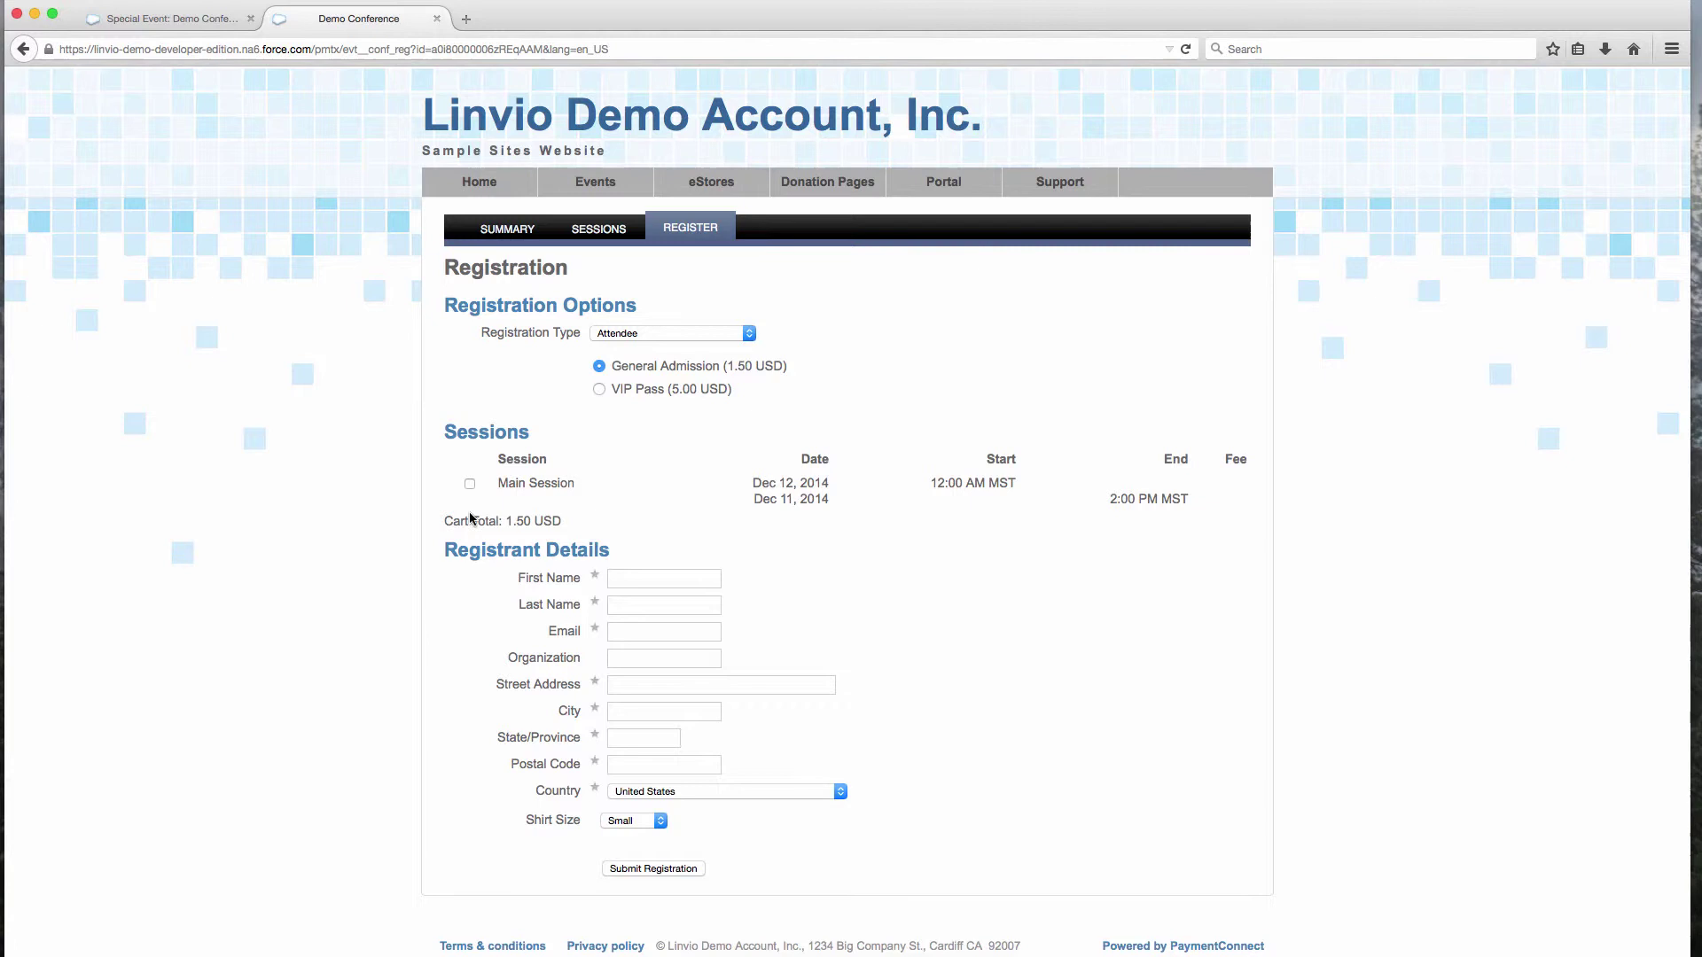
{"action": "left_click", "coordinate": [470, 484]}
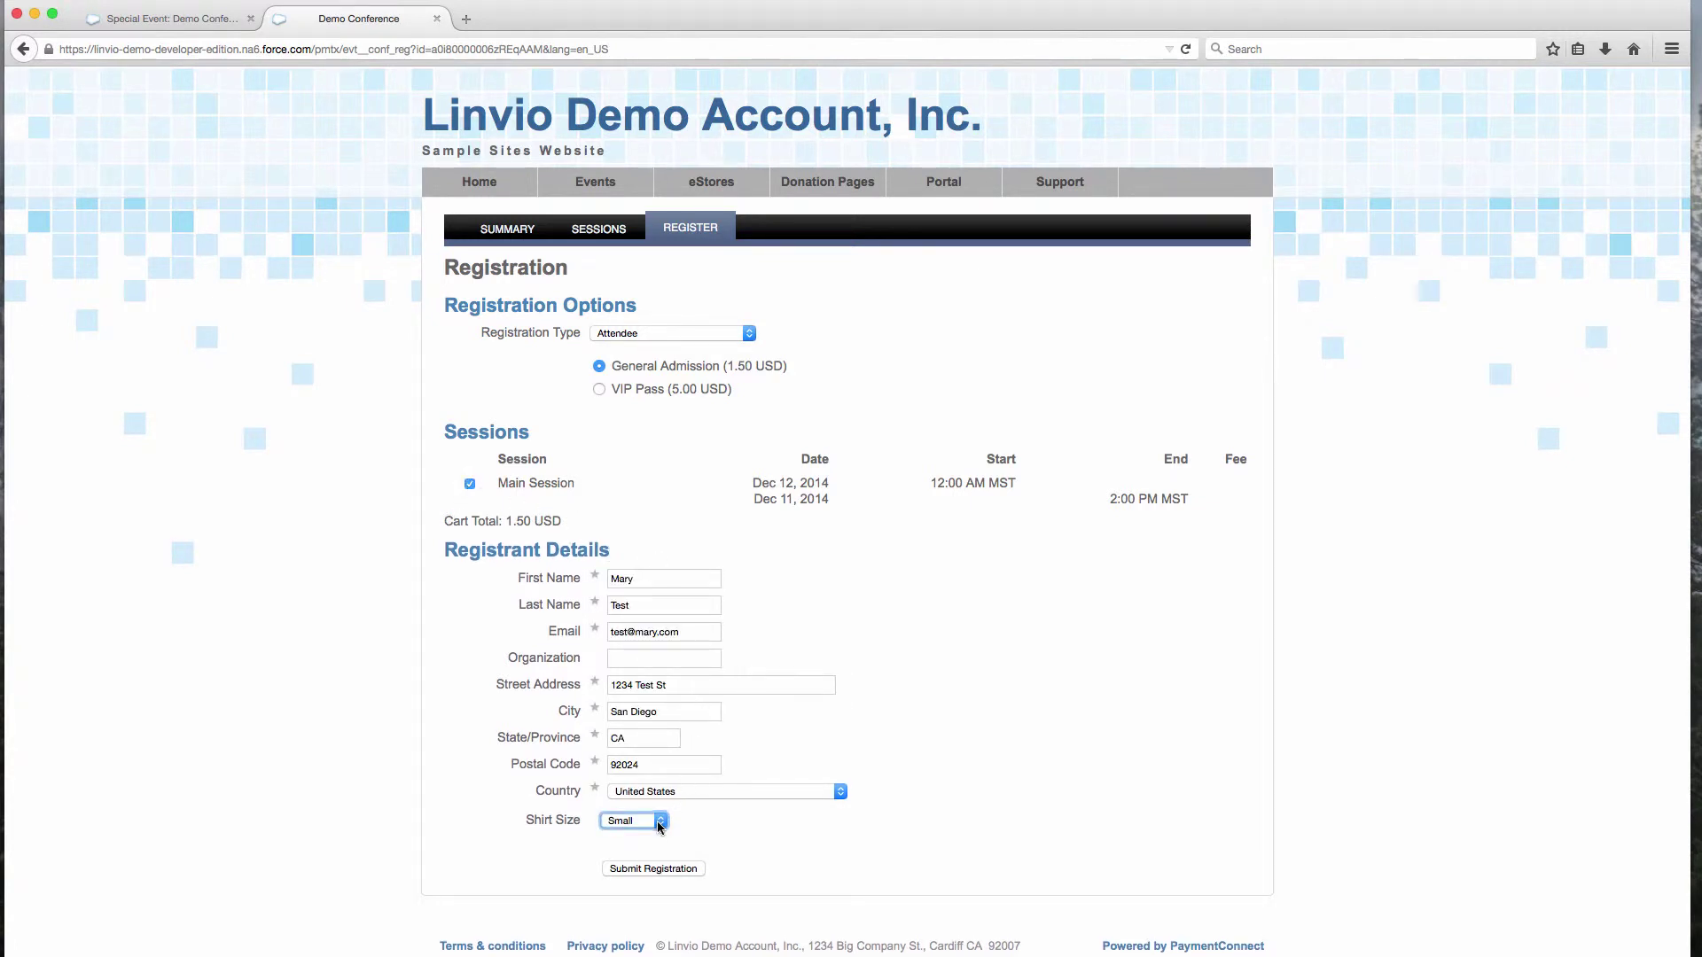
{"action": "left_click", "coordinate": [663, 826]}
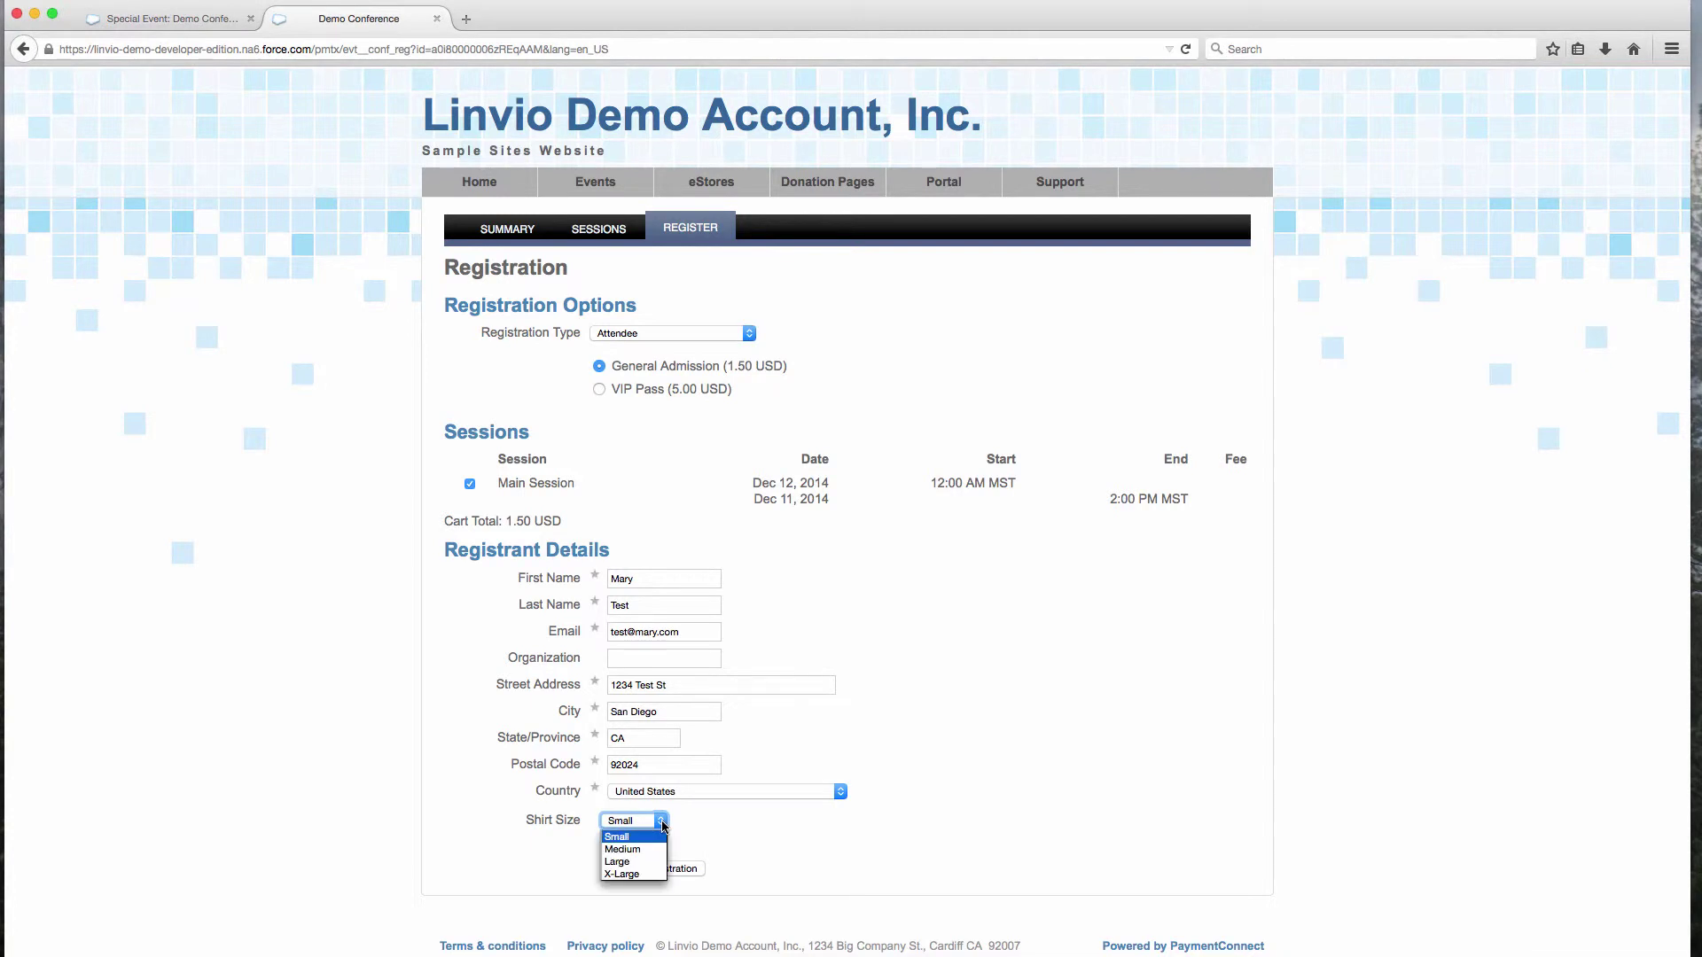
{"action": "left_click", "coordinate": [635, 862]}
{"action": "left_click", "coordinate": [669, 873]}
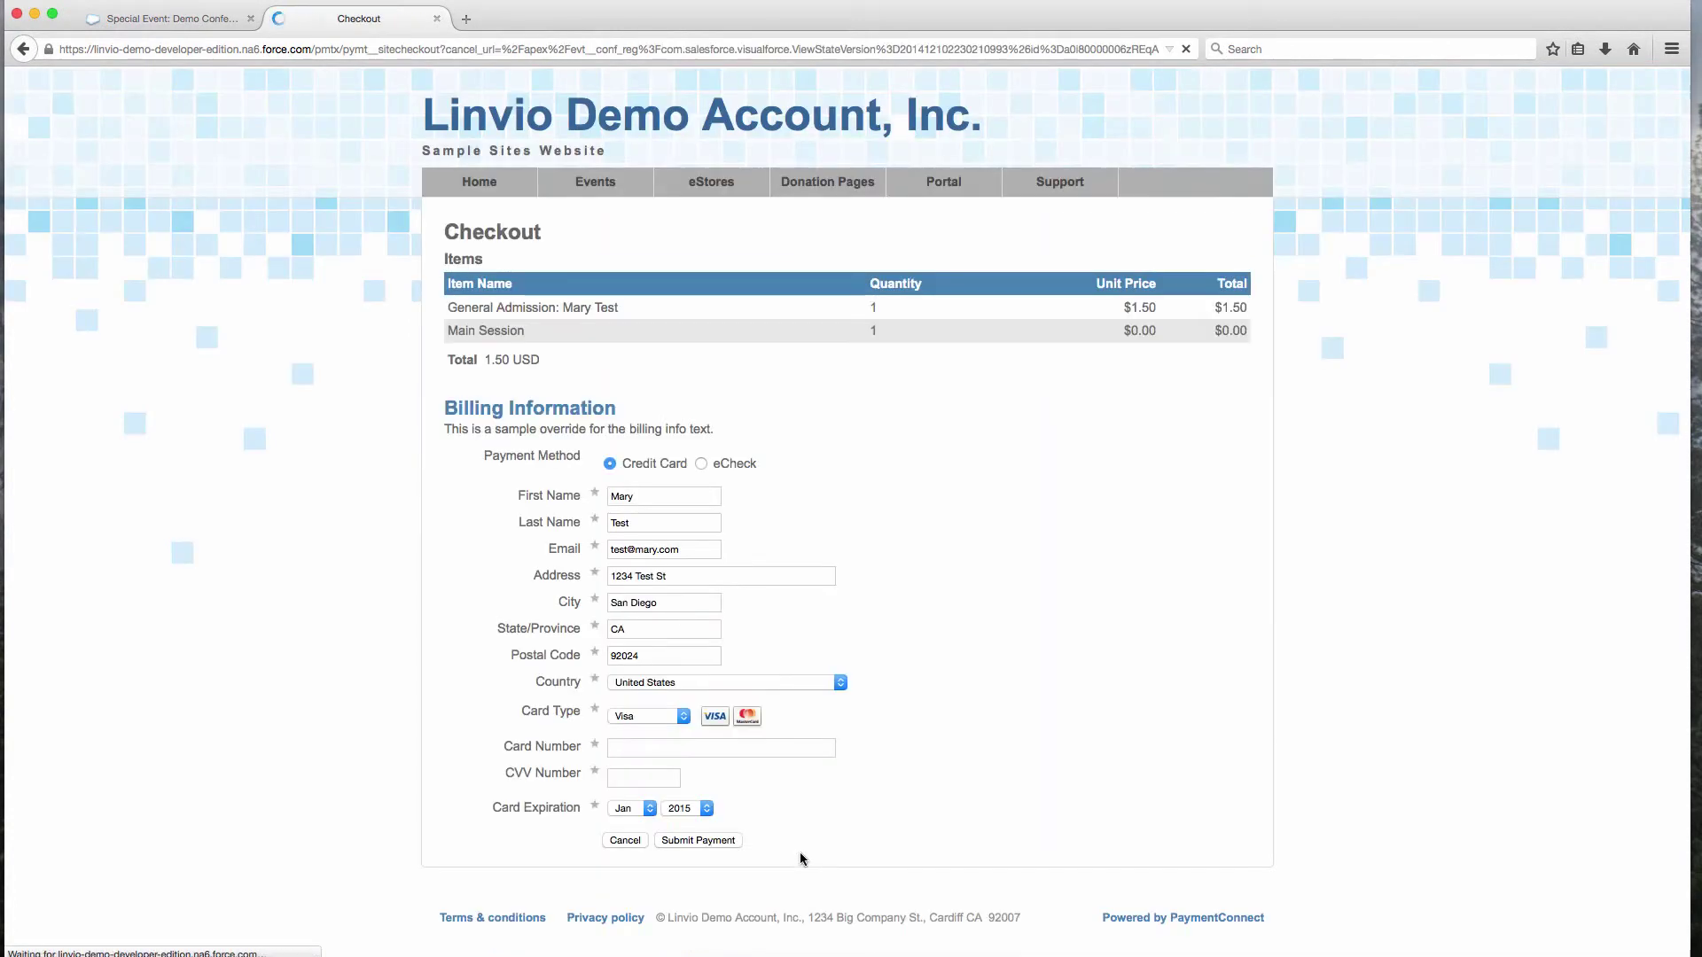
Step: Pay the 1.50 USD registration with the test card number and CVV, then finish to the confirmation
{"action": "left_click", "coordinate": [645, 748]}
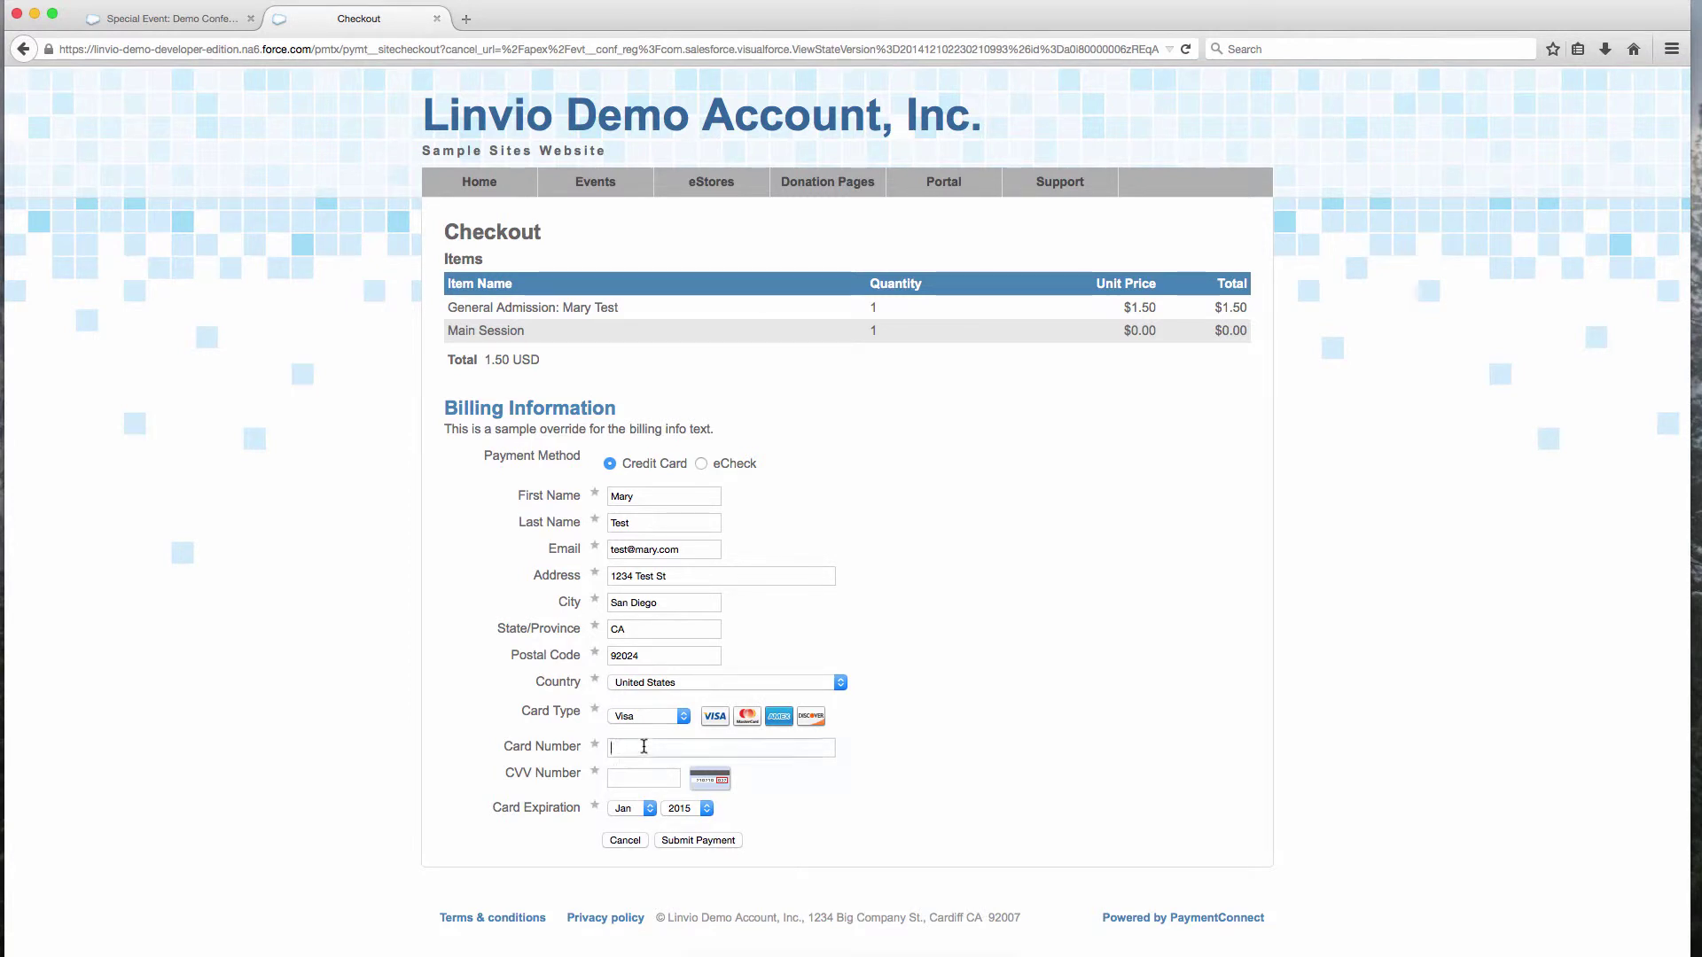
{"action": "type", "text": "4744444333322221111"}
{"action": "key", "text": "Tab"}
{"action": "type", "text": "111"}
{"action": "left_click", "coordinate": [682, 842]}
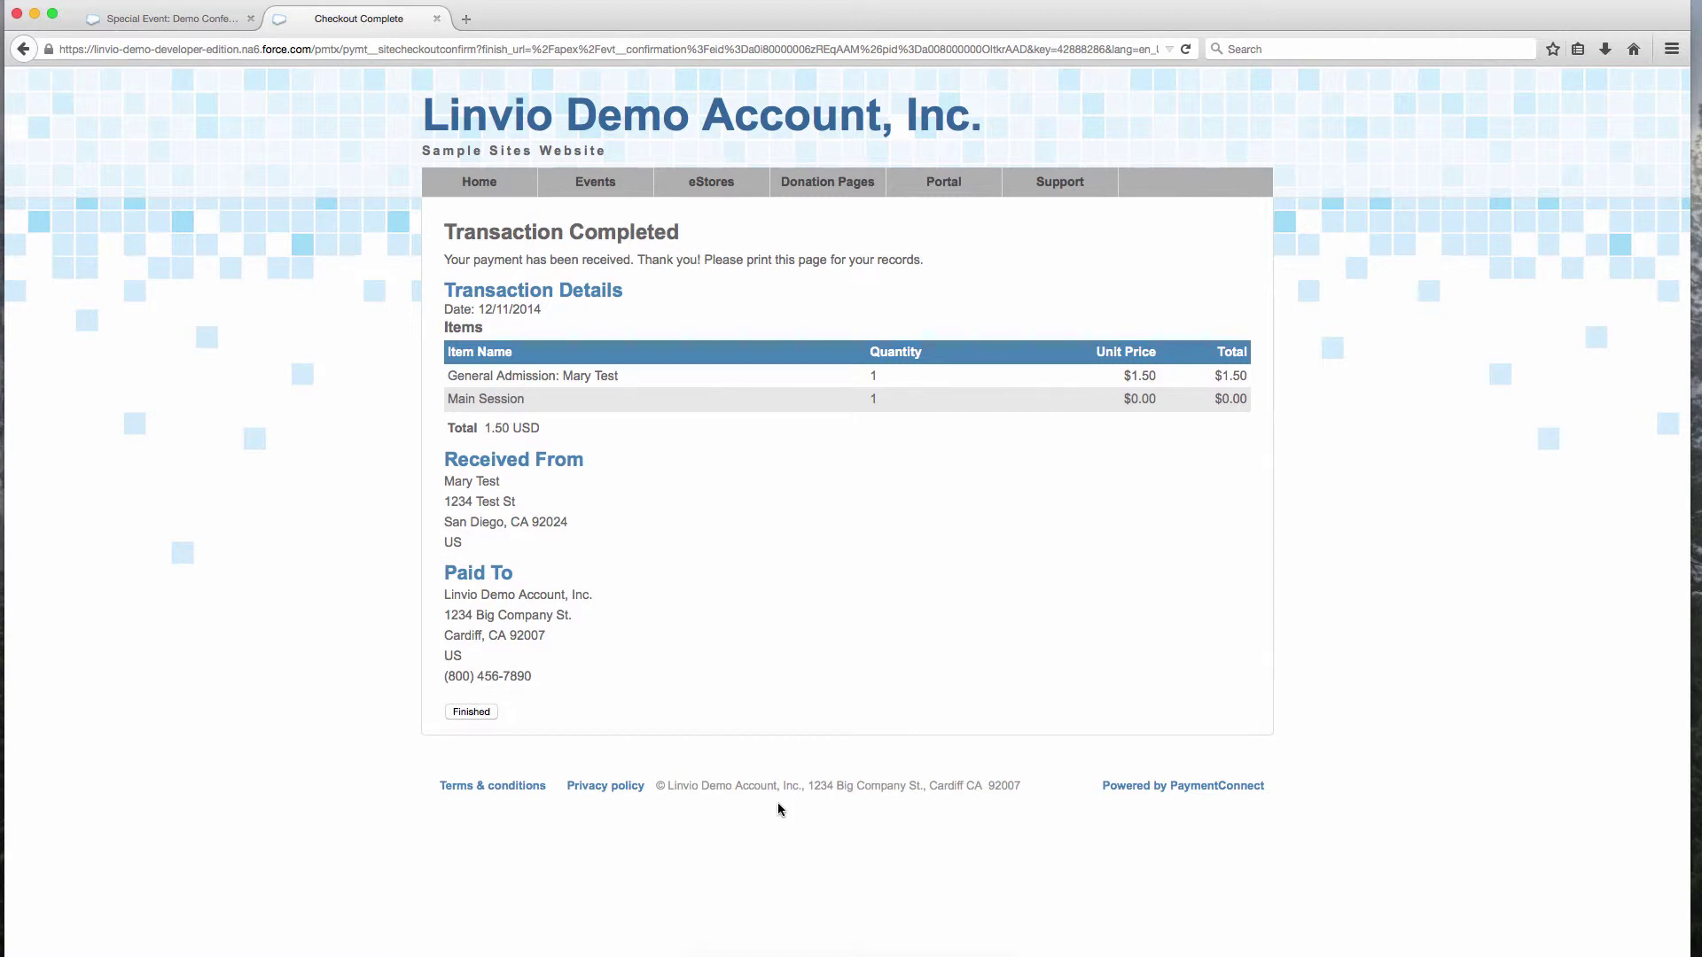
{"action": "left_click", "coordinate": [470, 714]}
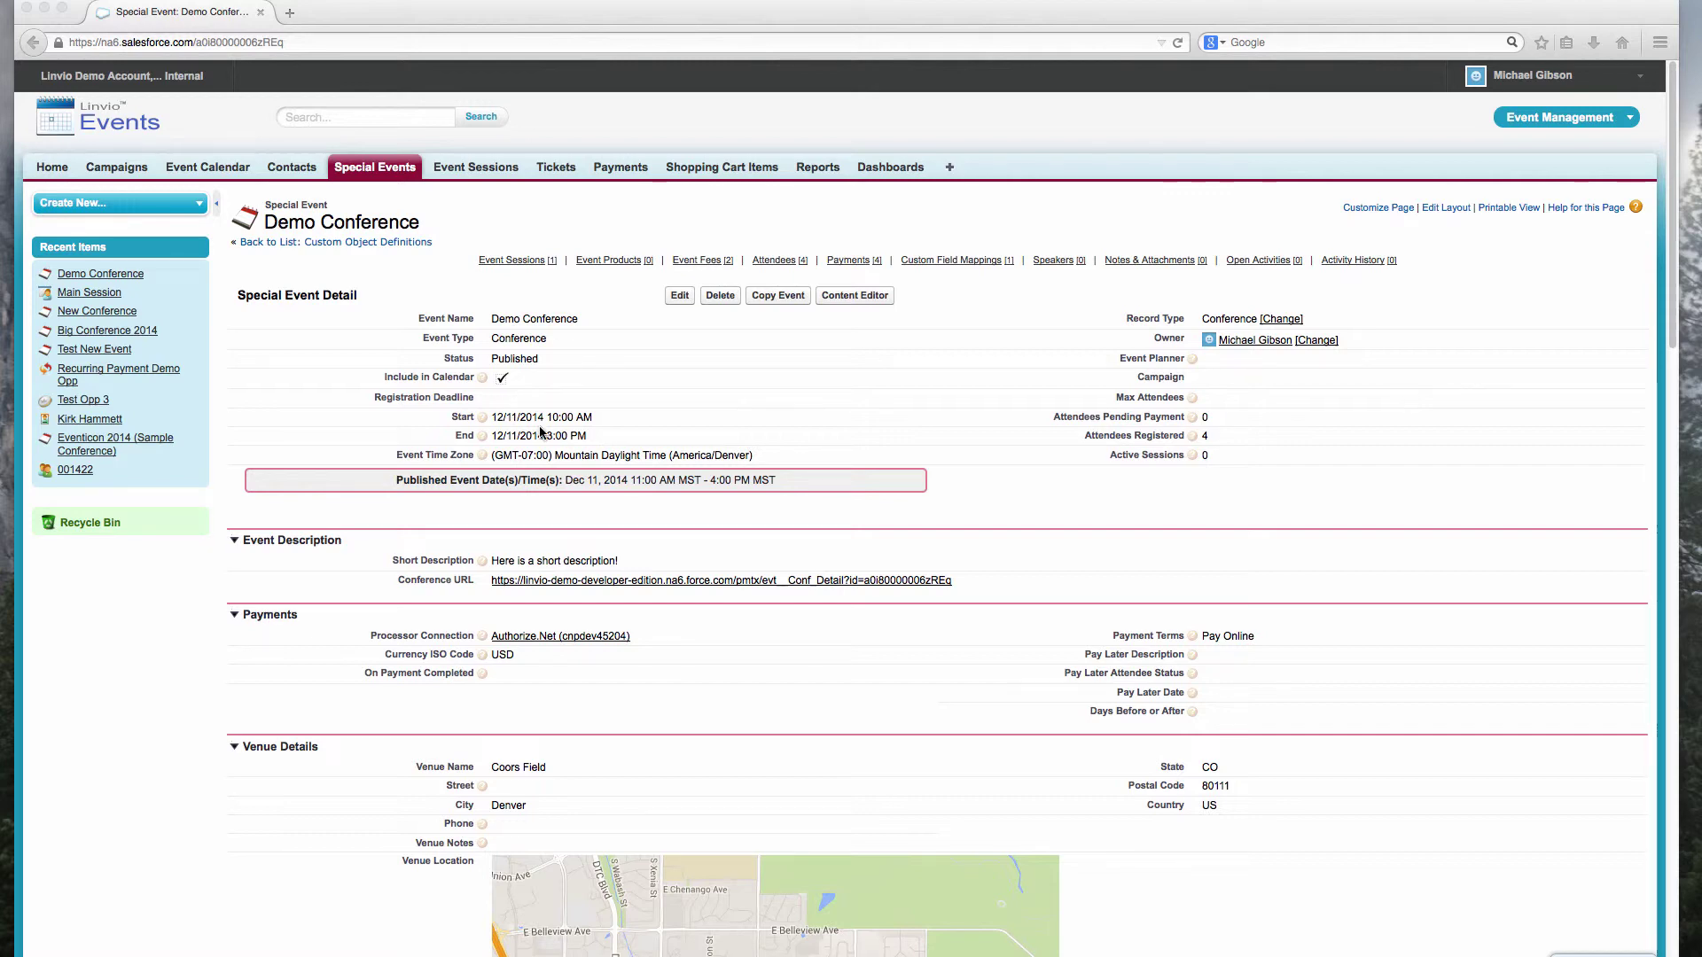
Step: Scroll to the event's Custom Links and launch Print Check-In Sheet for Demo Conference
{"action": "scroll", "coordinate": [727, 514], "scroll_direction": "down", "scroll_amount": 8}
{"action": "scroll", "coordinate": [742, 521], "scroll_direction": "down", "scroll_amount": 10}
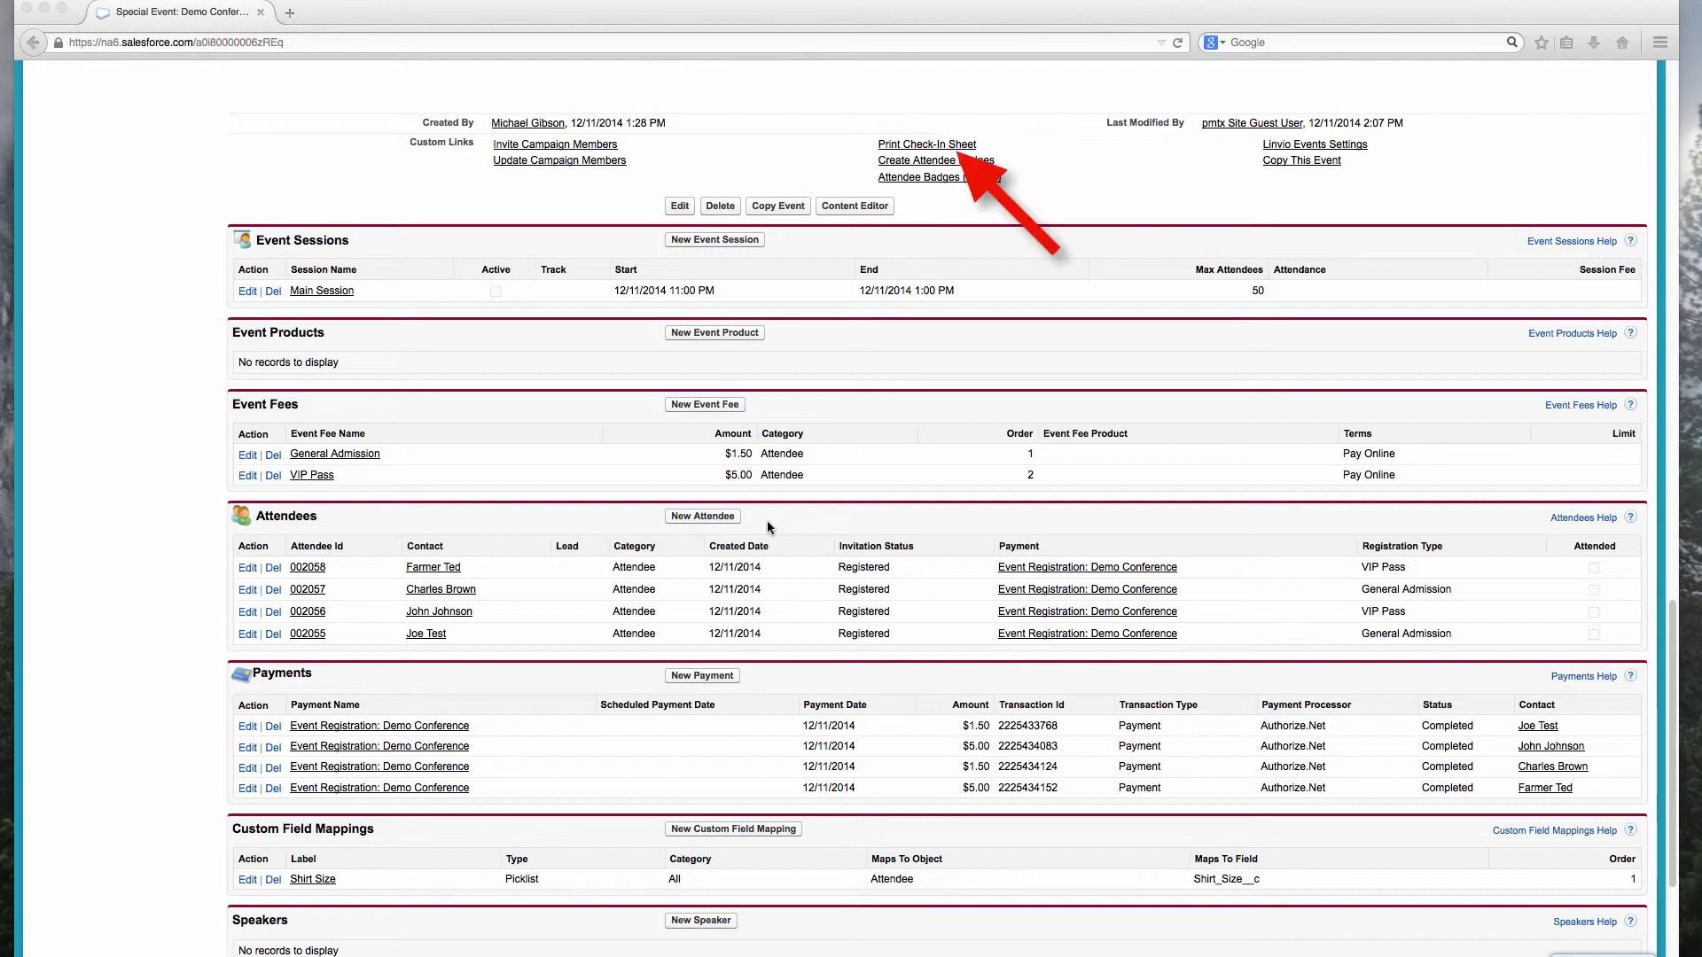
{"action": "left_click", "coordinate": [945, 148]}
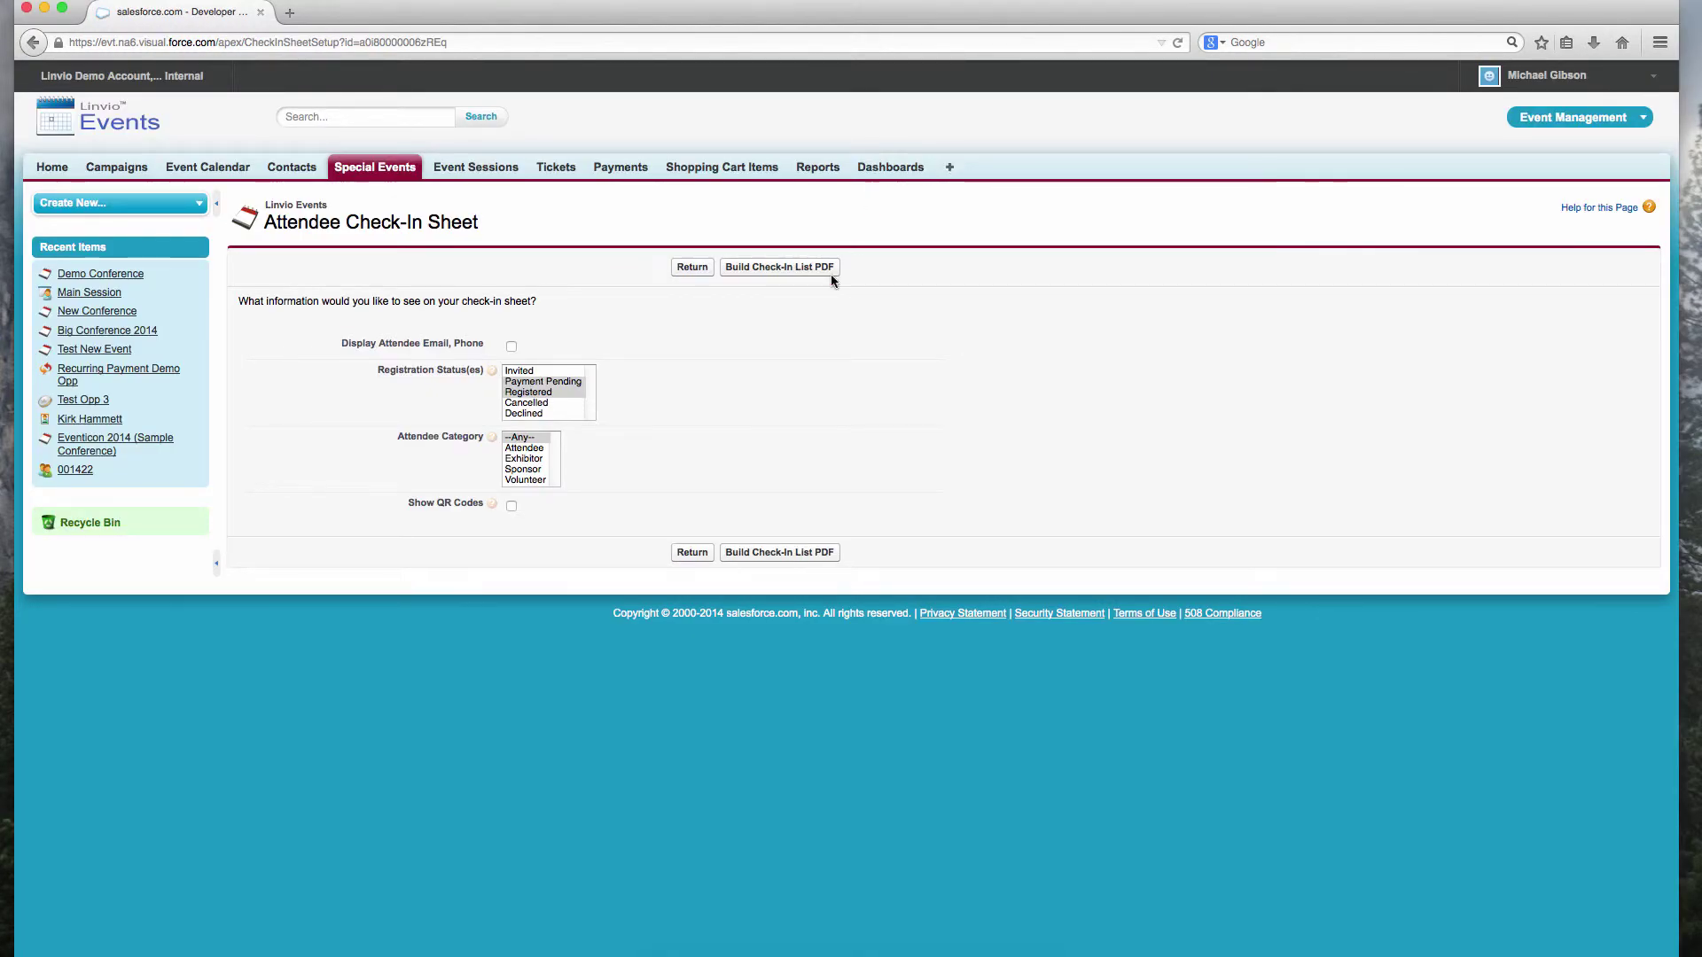
Step: Build the check-in sheet for Registered status and Attendee category with QR codes, then return to the event
{"action": "left_click", "coordinate": [542, 392]}
{"action": "left_click", "coordinate": [528, 449]}
{"action": "left_click", "coordinate": [511, 507]}
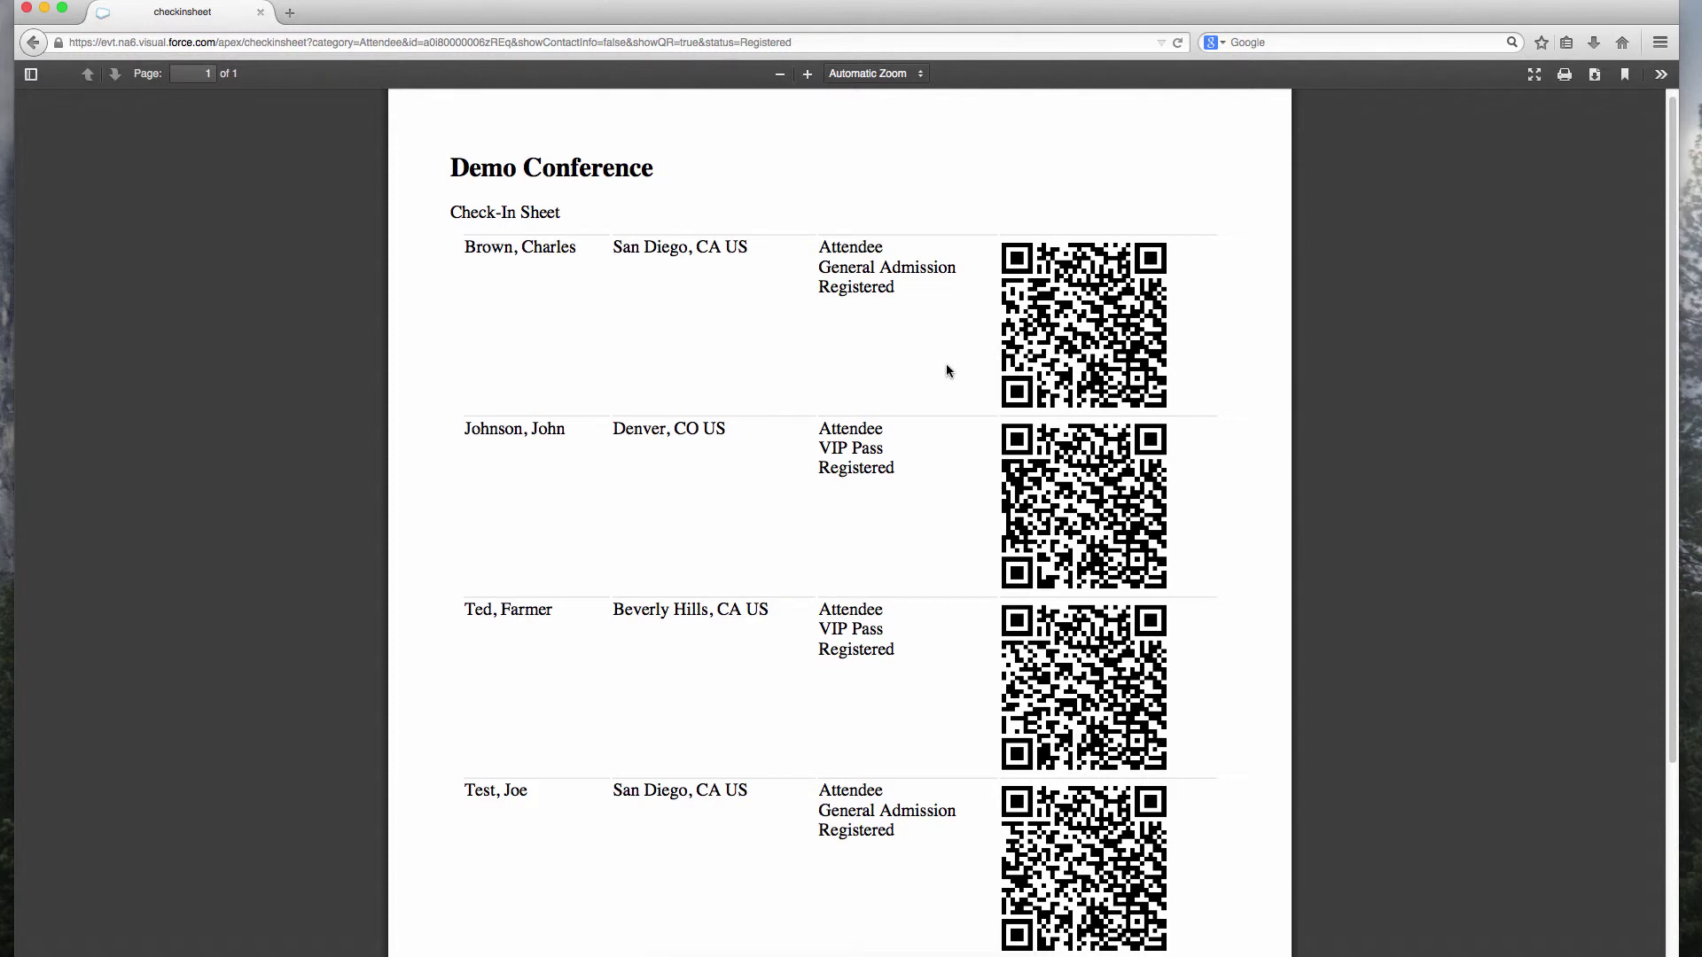
{"action": "key", "text": "super+Left"}
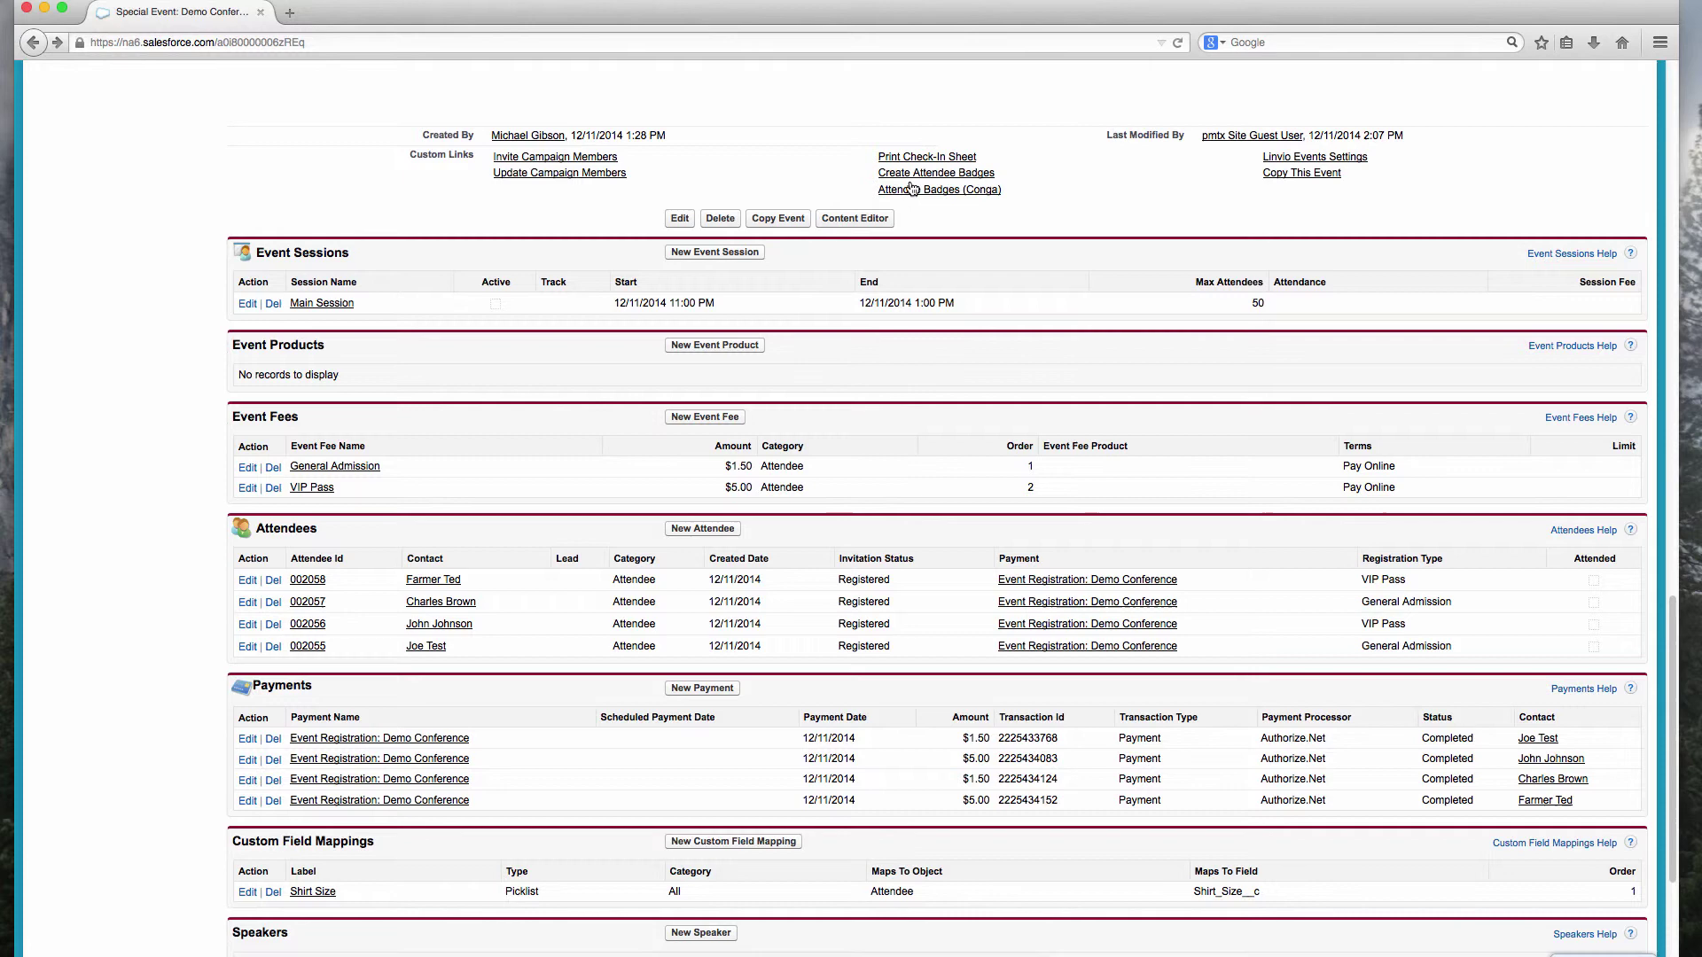
{"action": "left_click", "coordinate": [941, 175]}
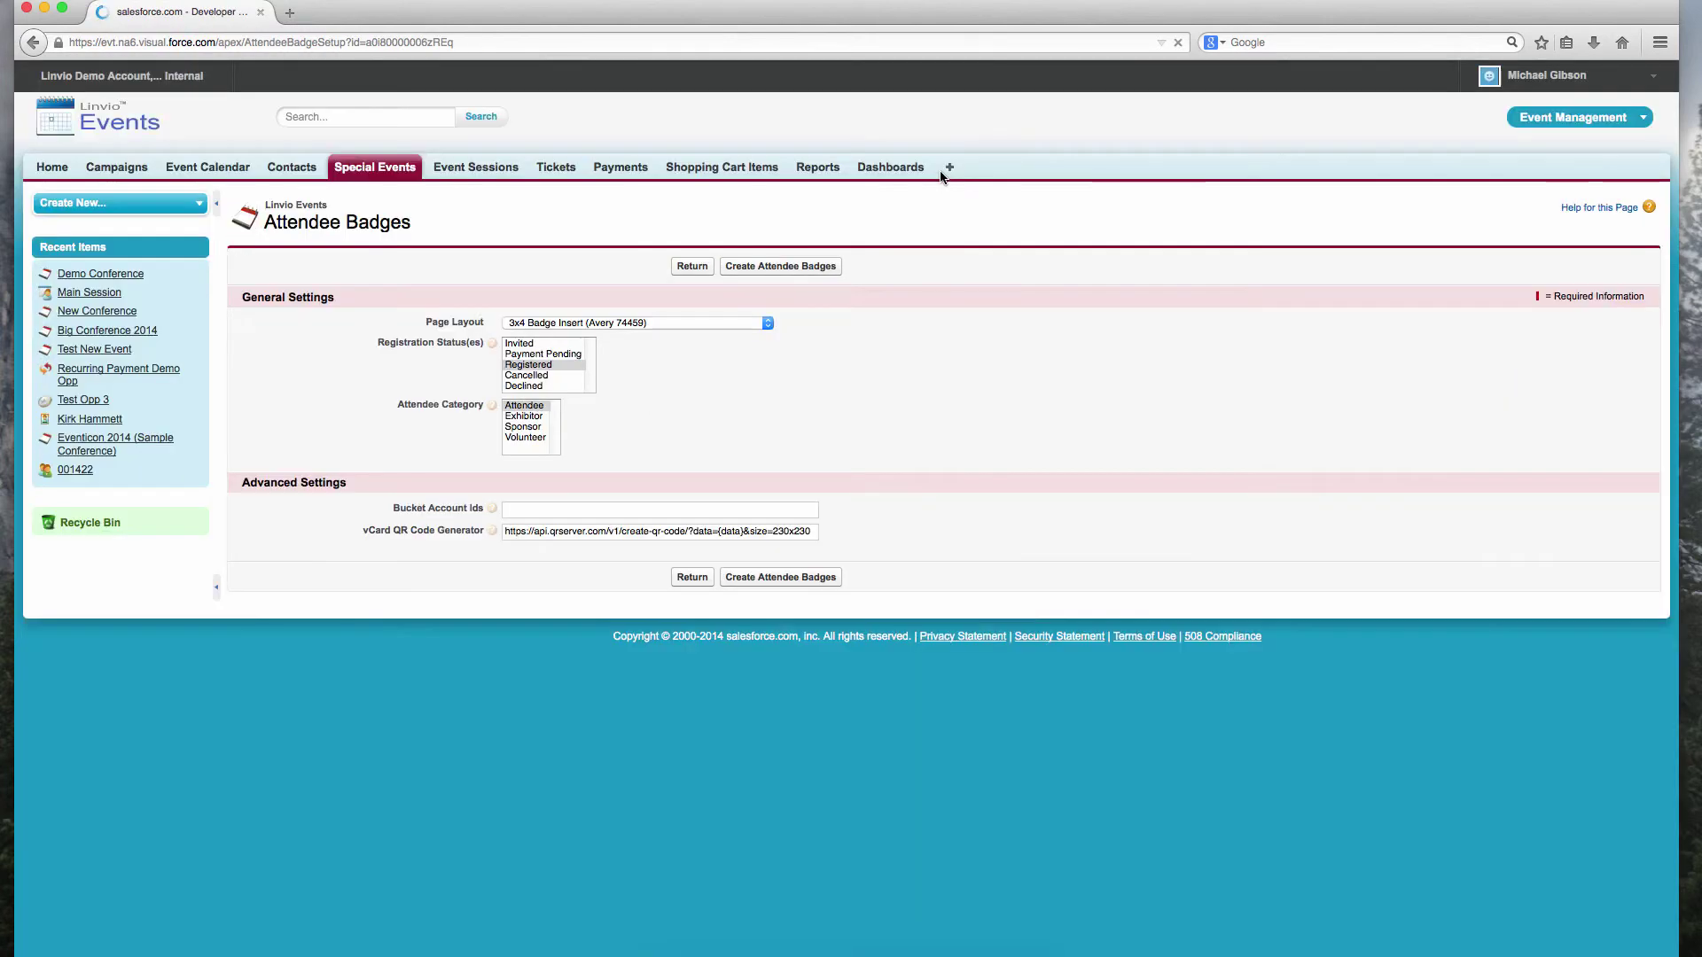
{"action": "left_click", "coordinate": [551, 367]}
{"action": "left_click", "coordinate": [533, 408]}
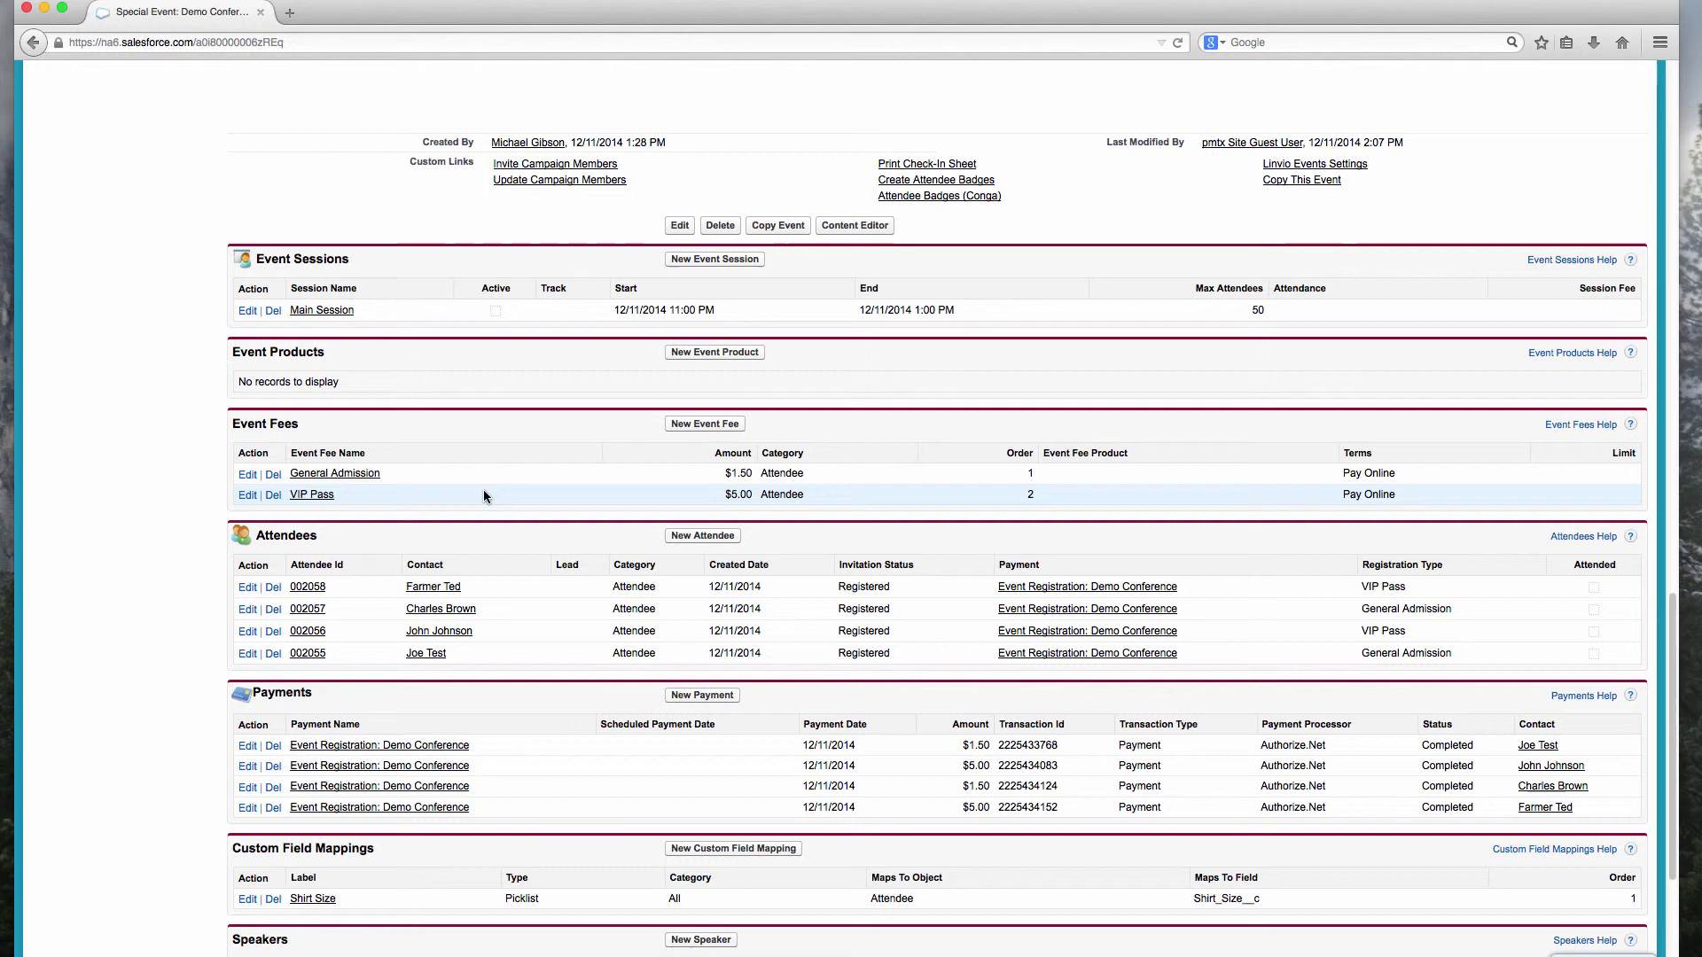
Step: Open the first attendee in the Attendees list, a Registered VIP Pass holder
{"action": "left_click", "coordinate": [302, 587]}
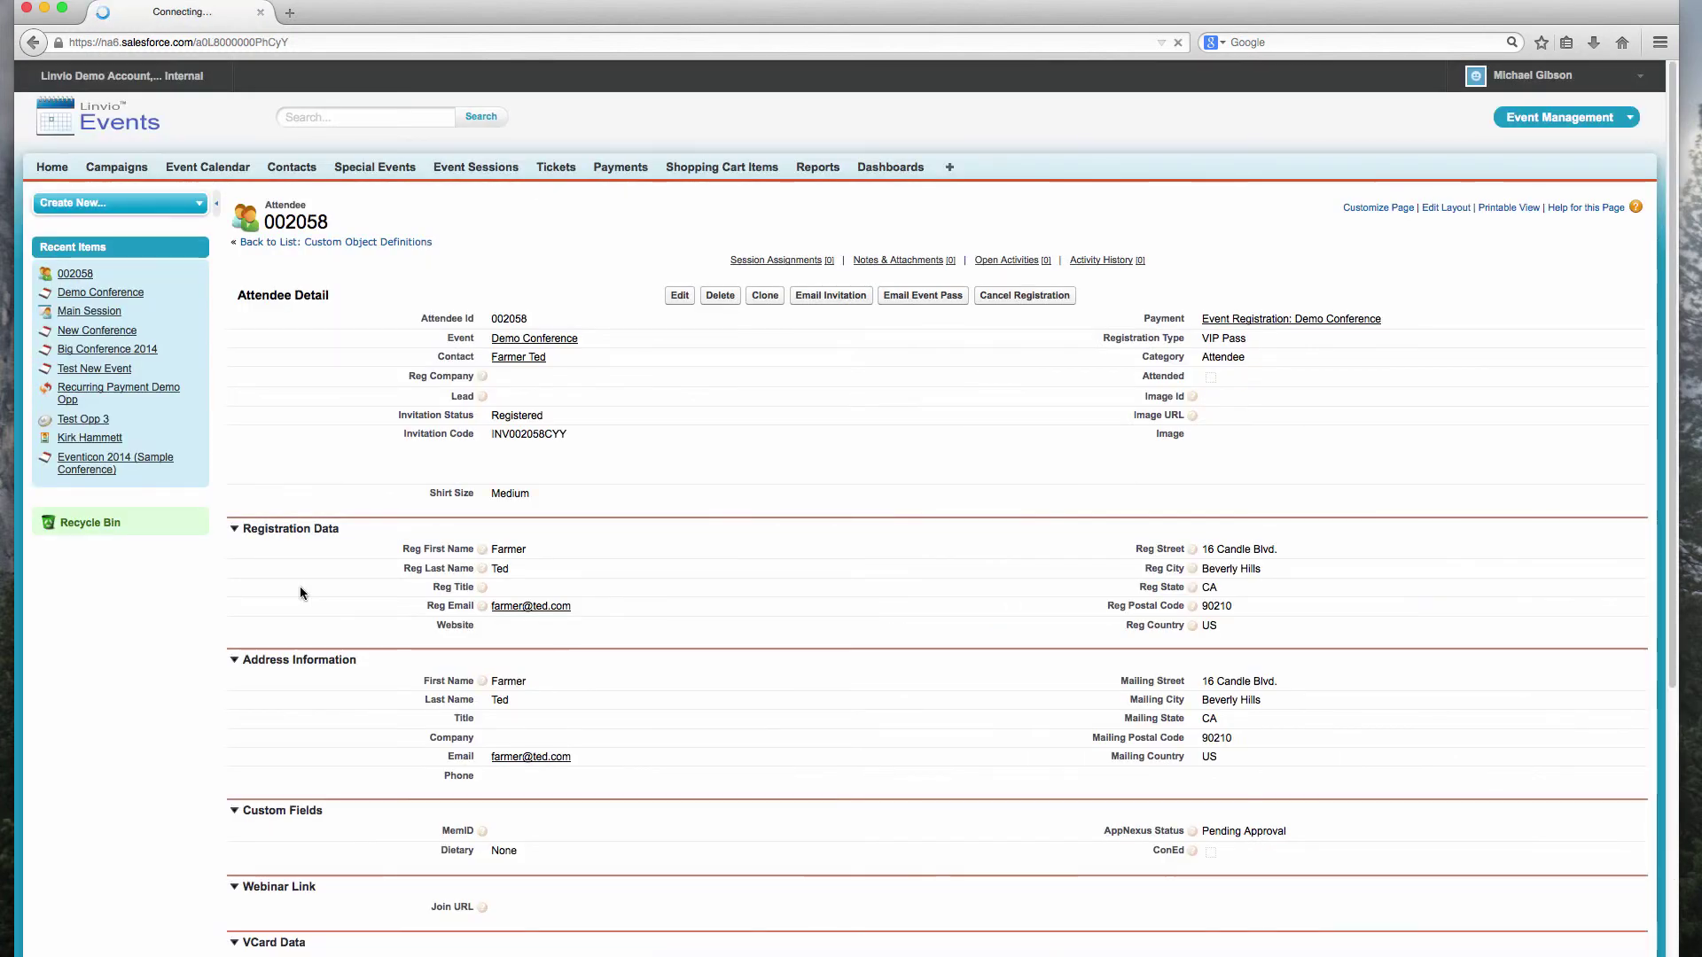